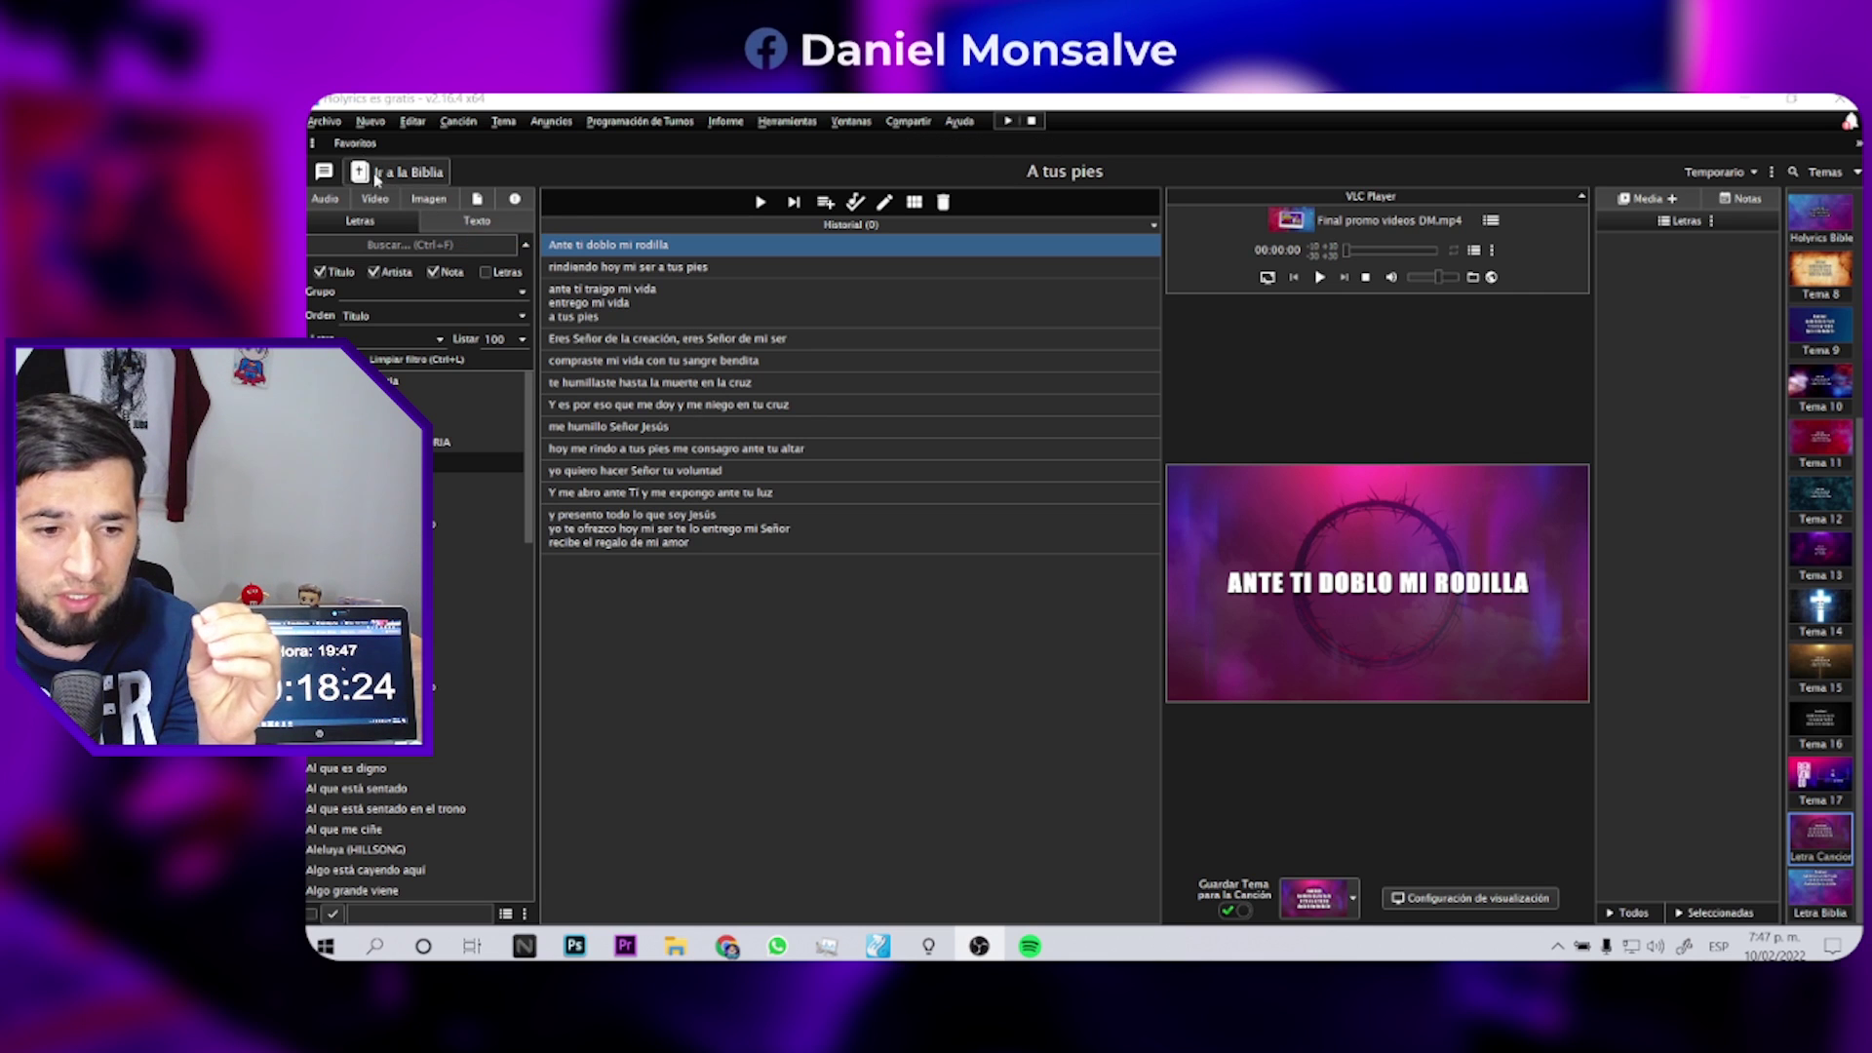
- In the display settings, set the image transmission's stage view to "Diapositiva actual y próxima diapositiva" and close the settings
left_click(324, 120)
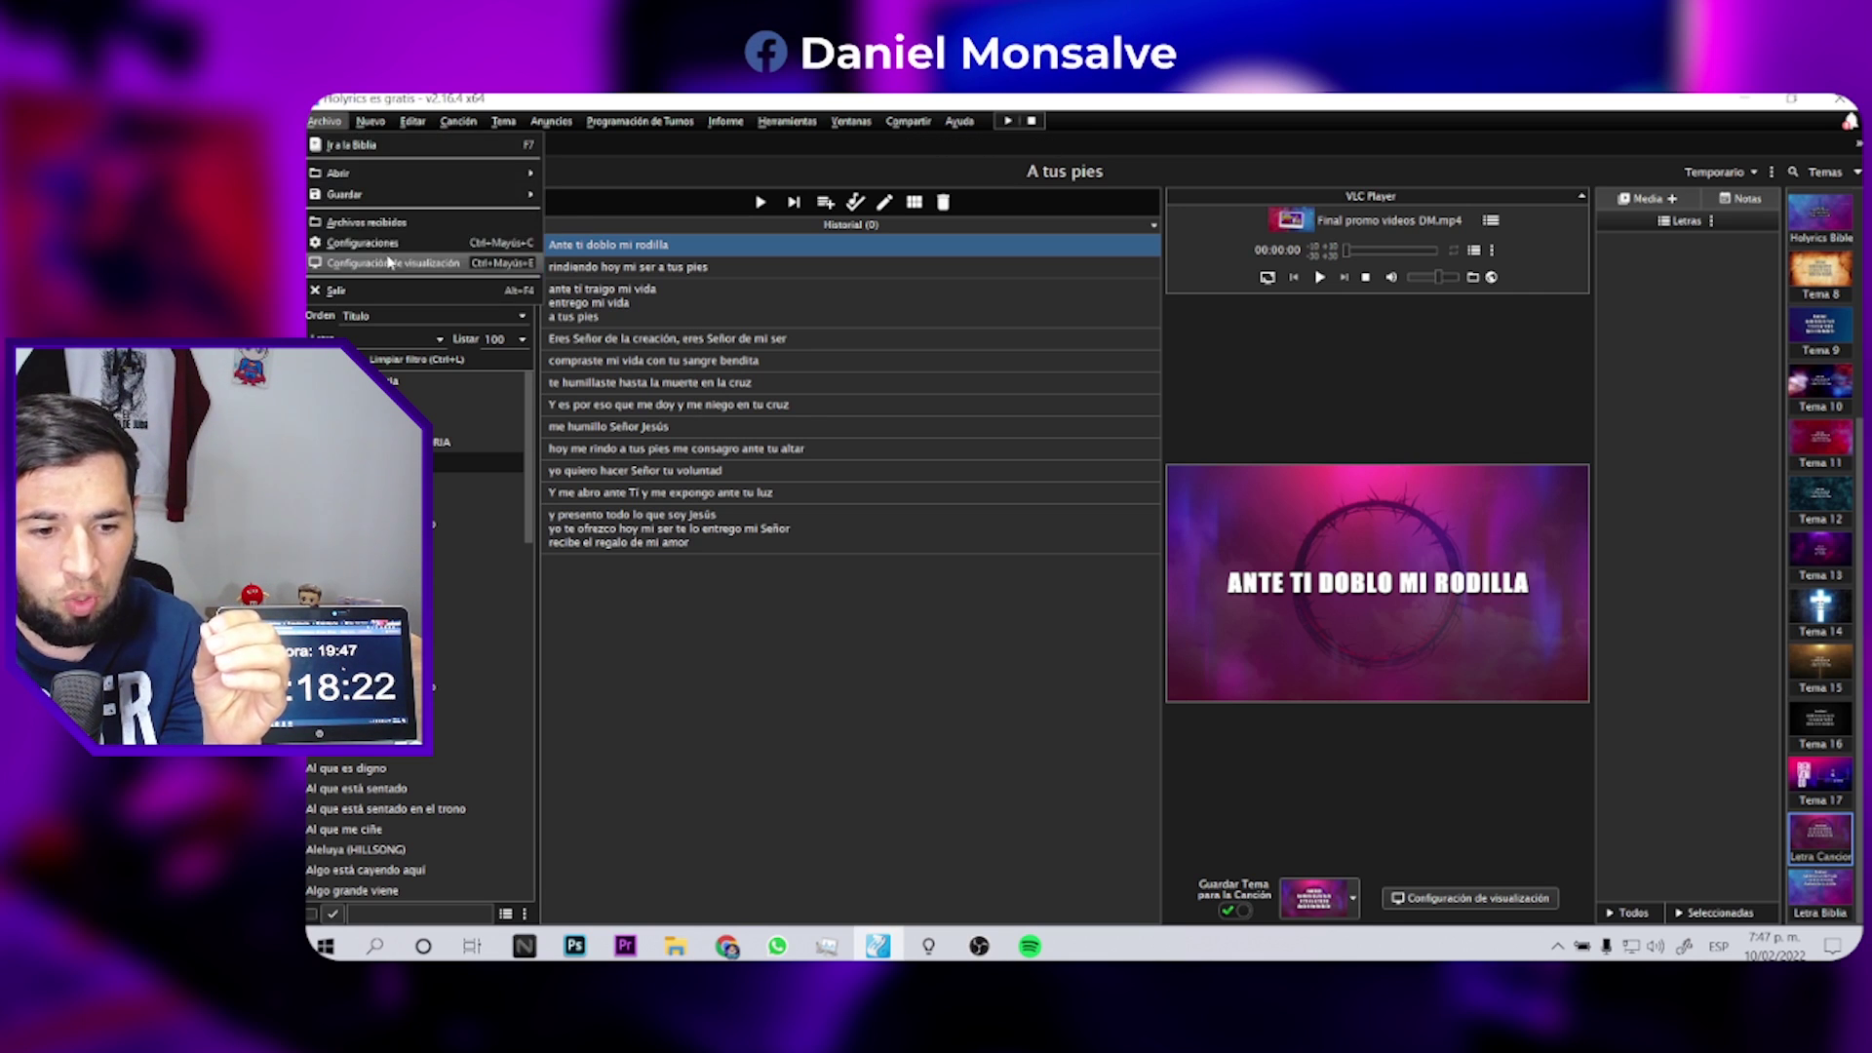
left_click(395, 264)
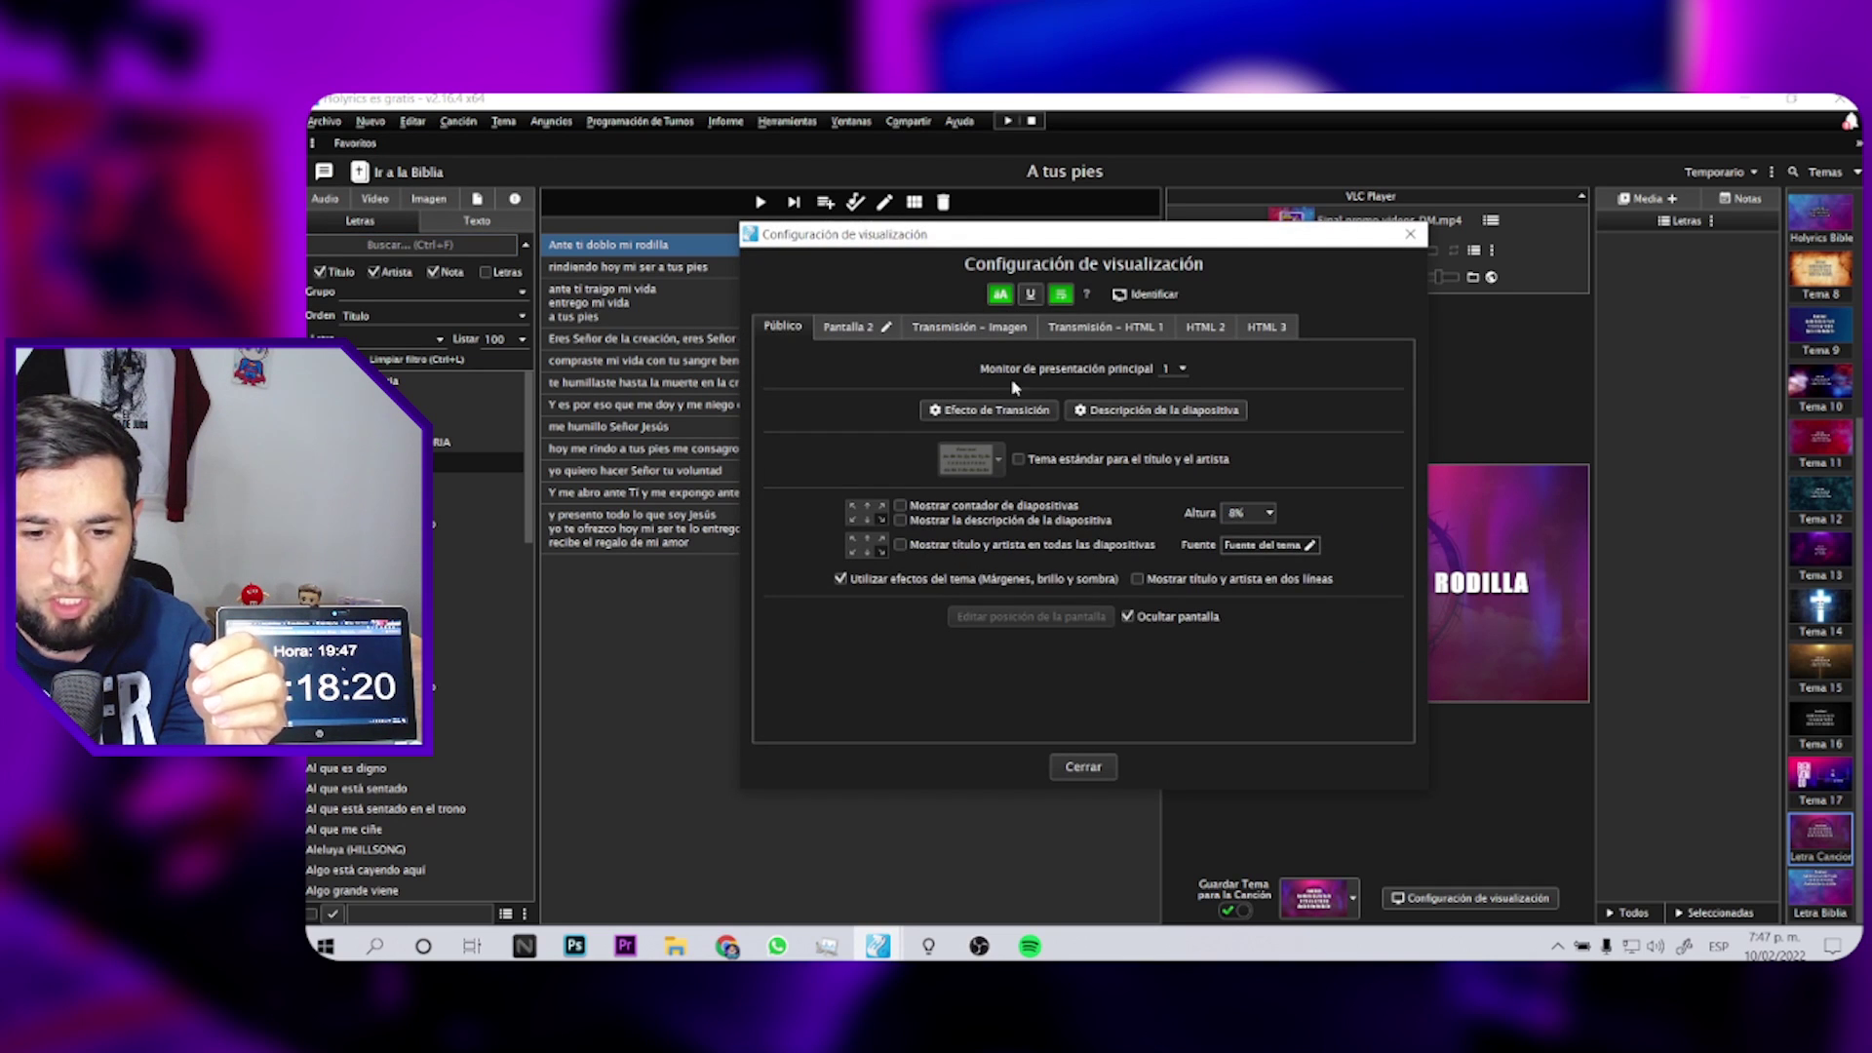
left_click(975, 331)
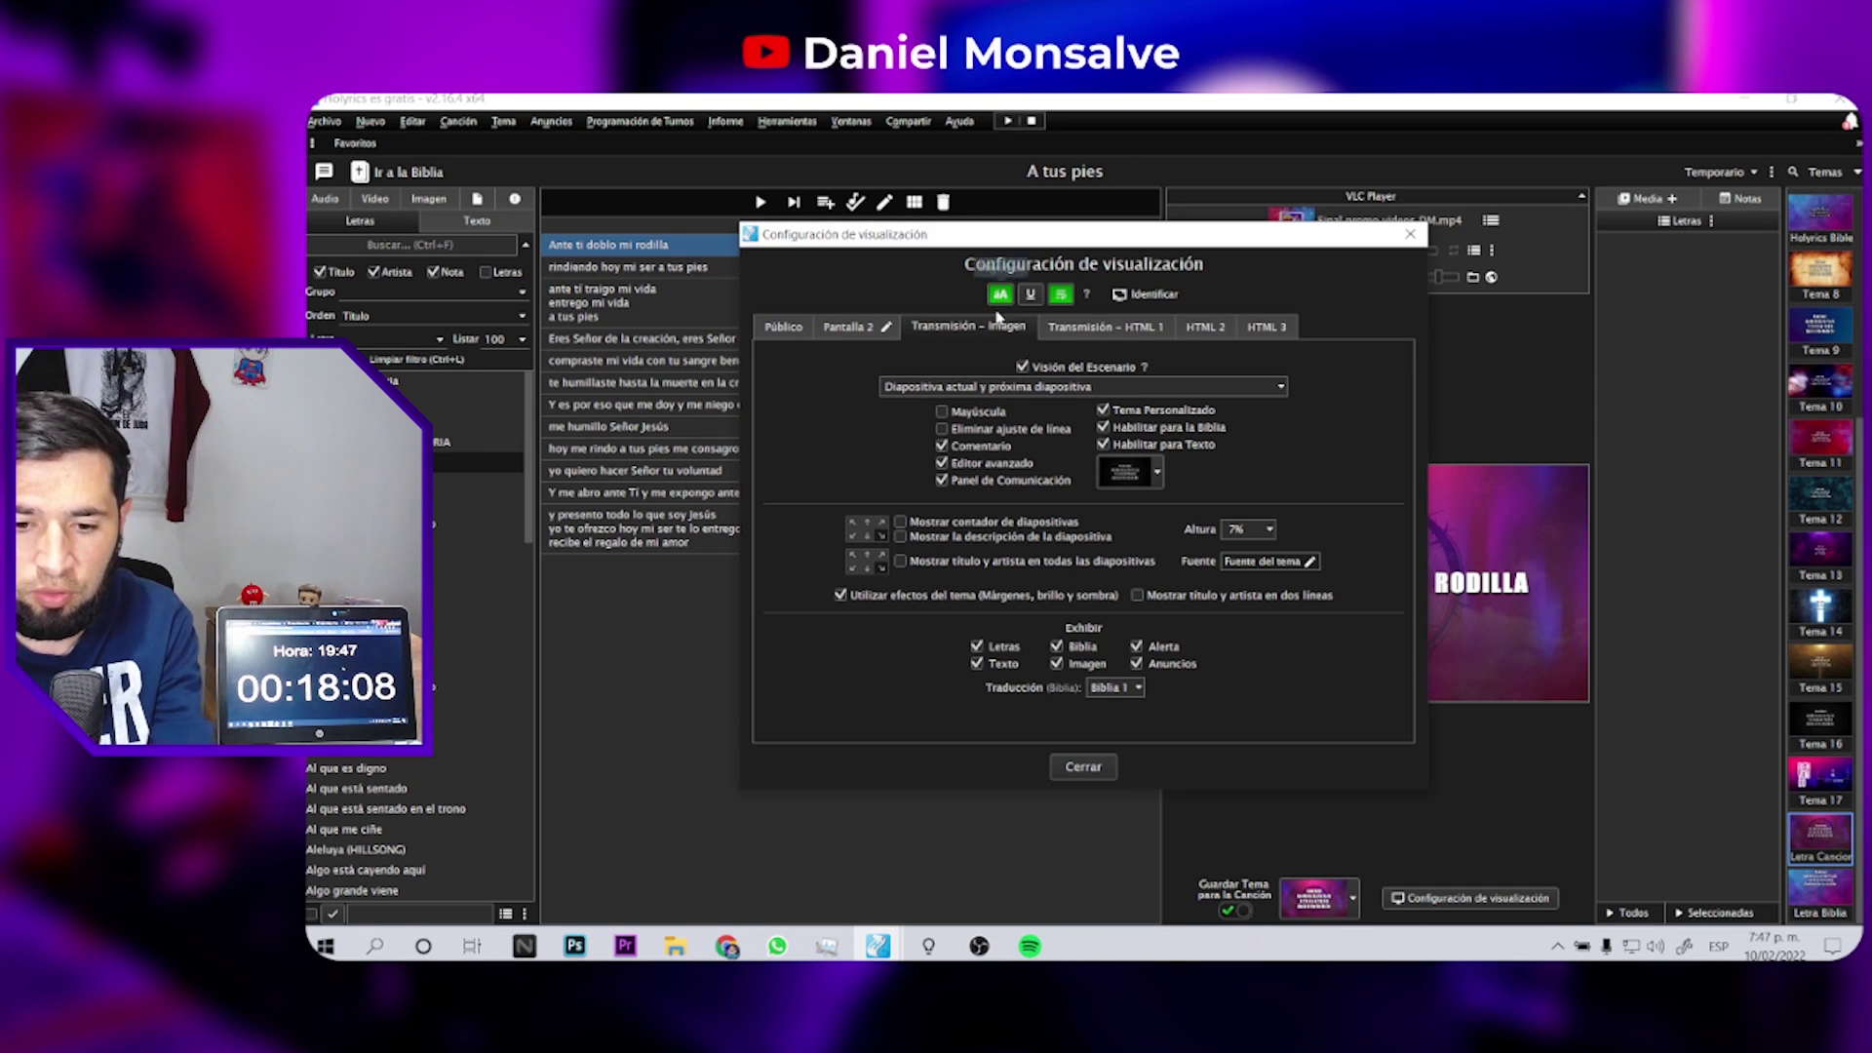
left_click(1022, 395)
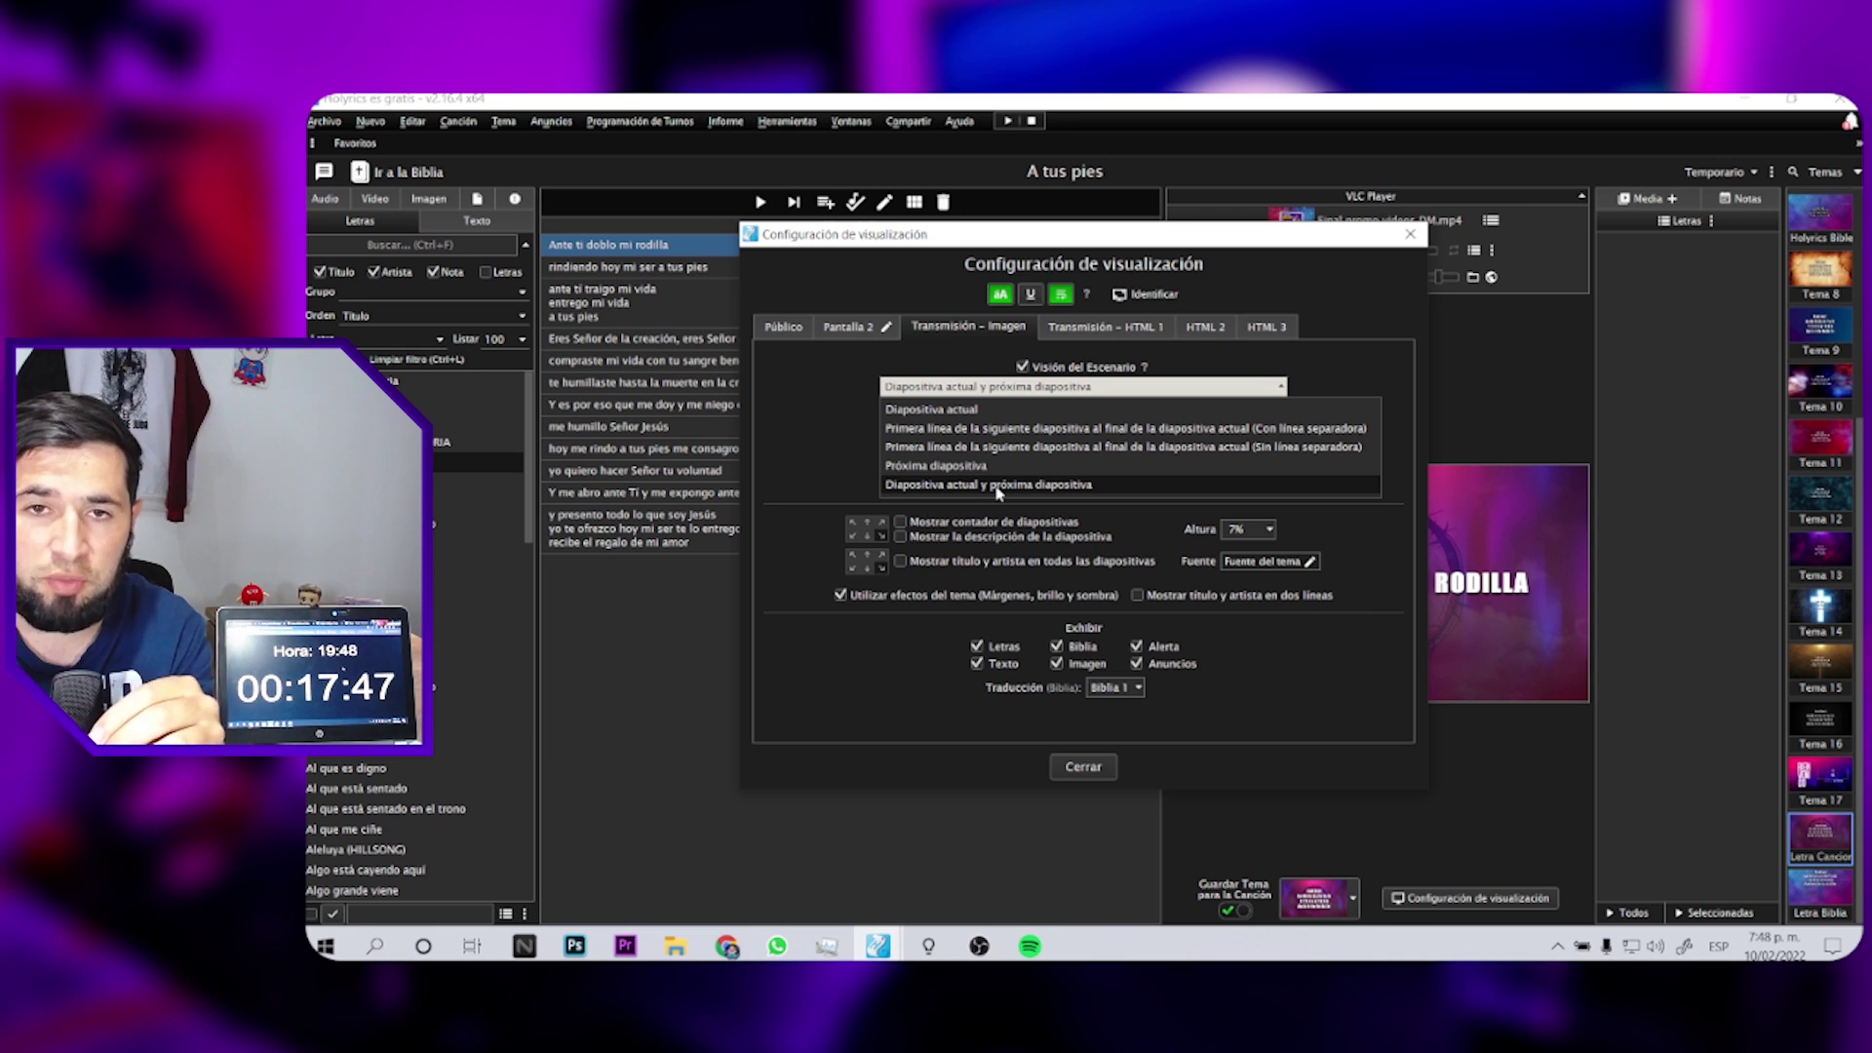
left_click(996, 485)
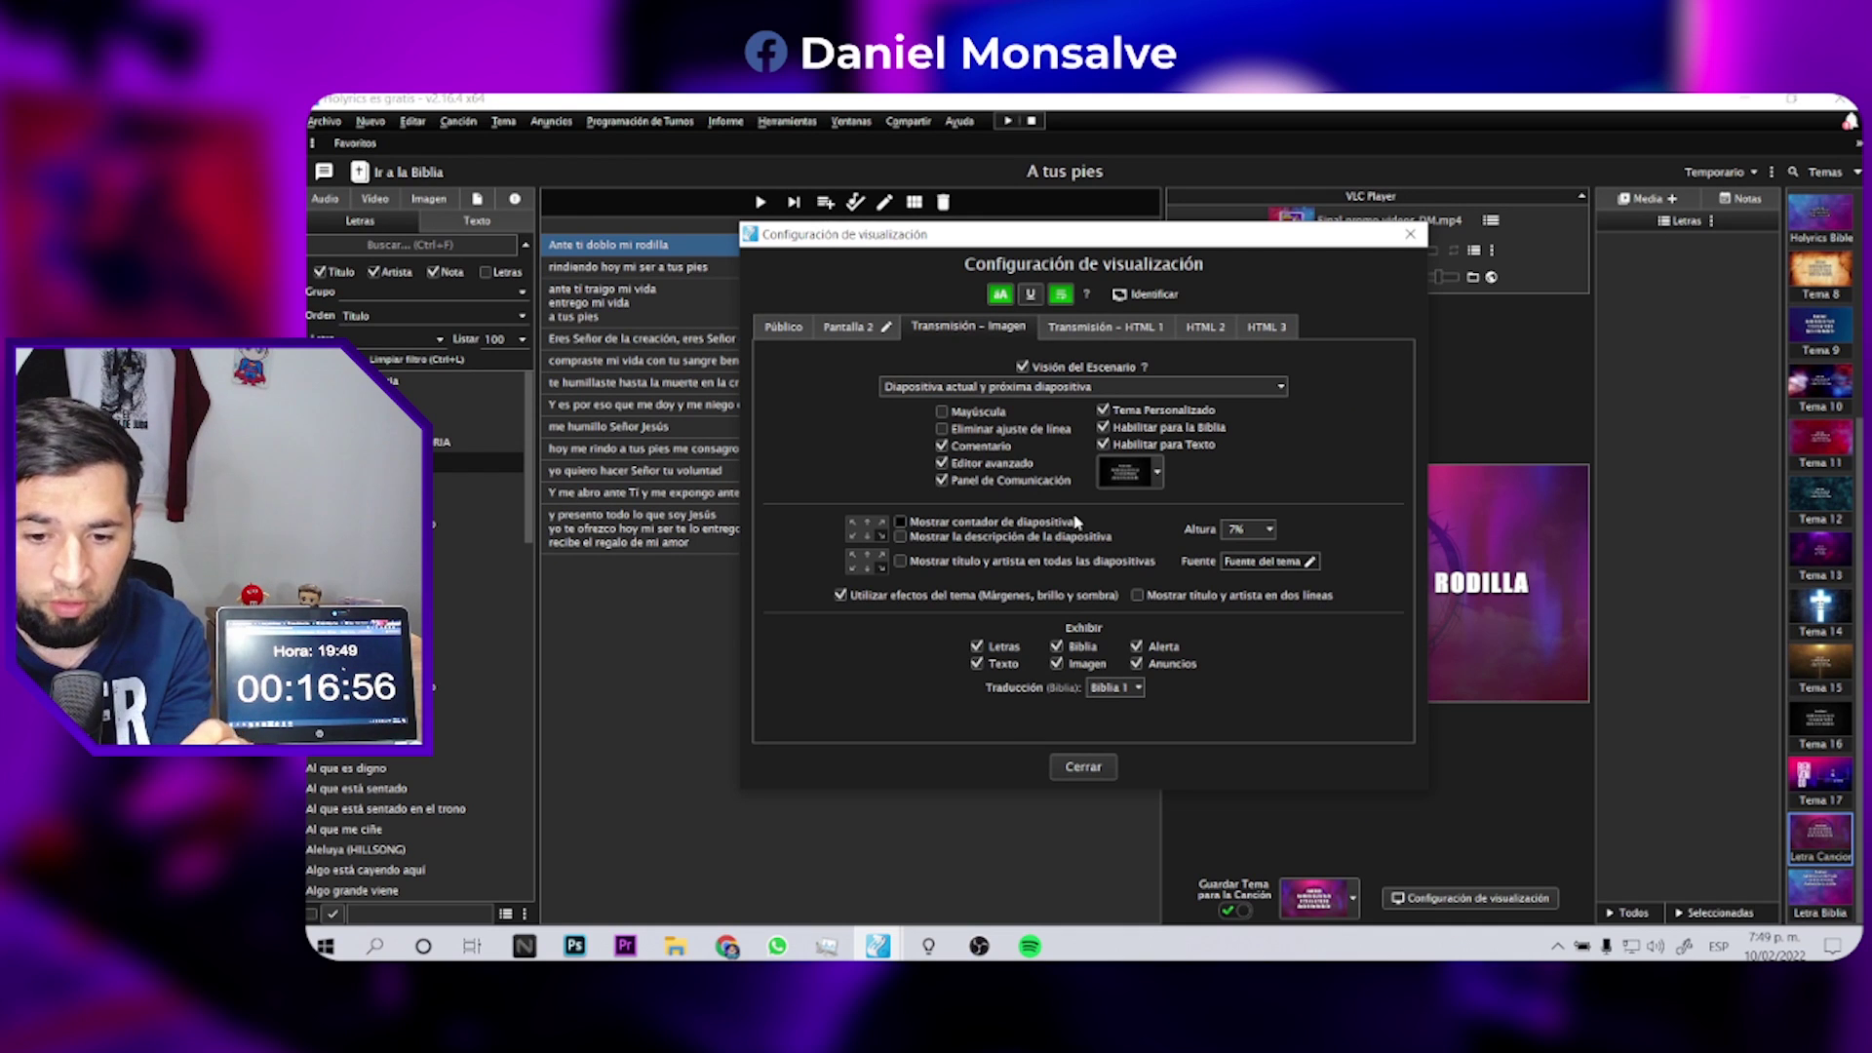
left_click(1084, 768)
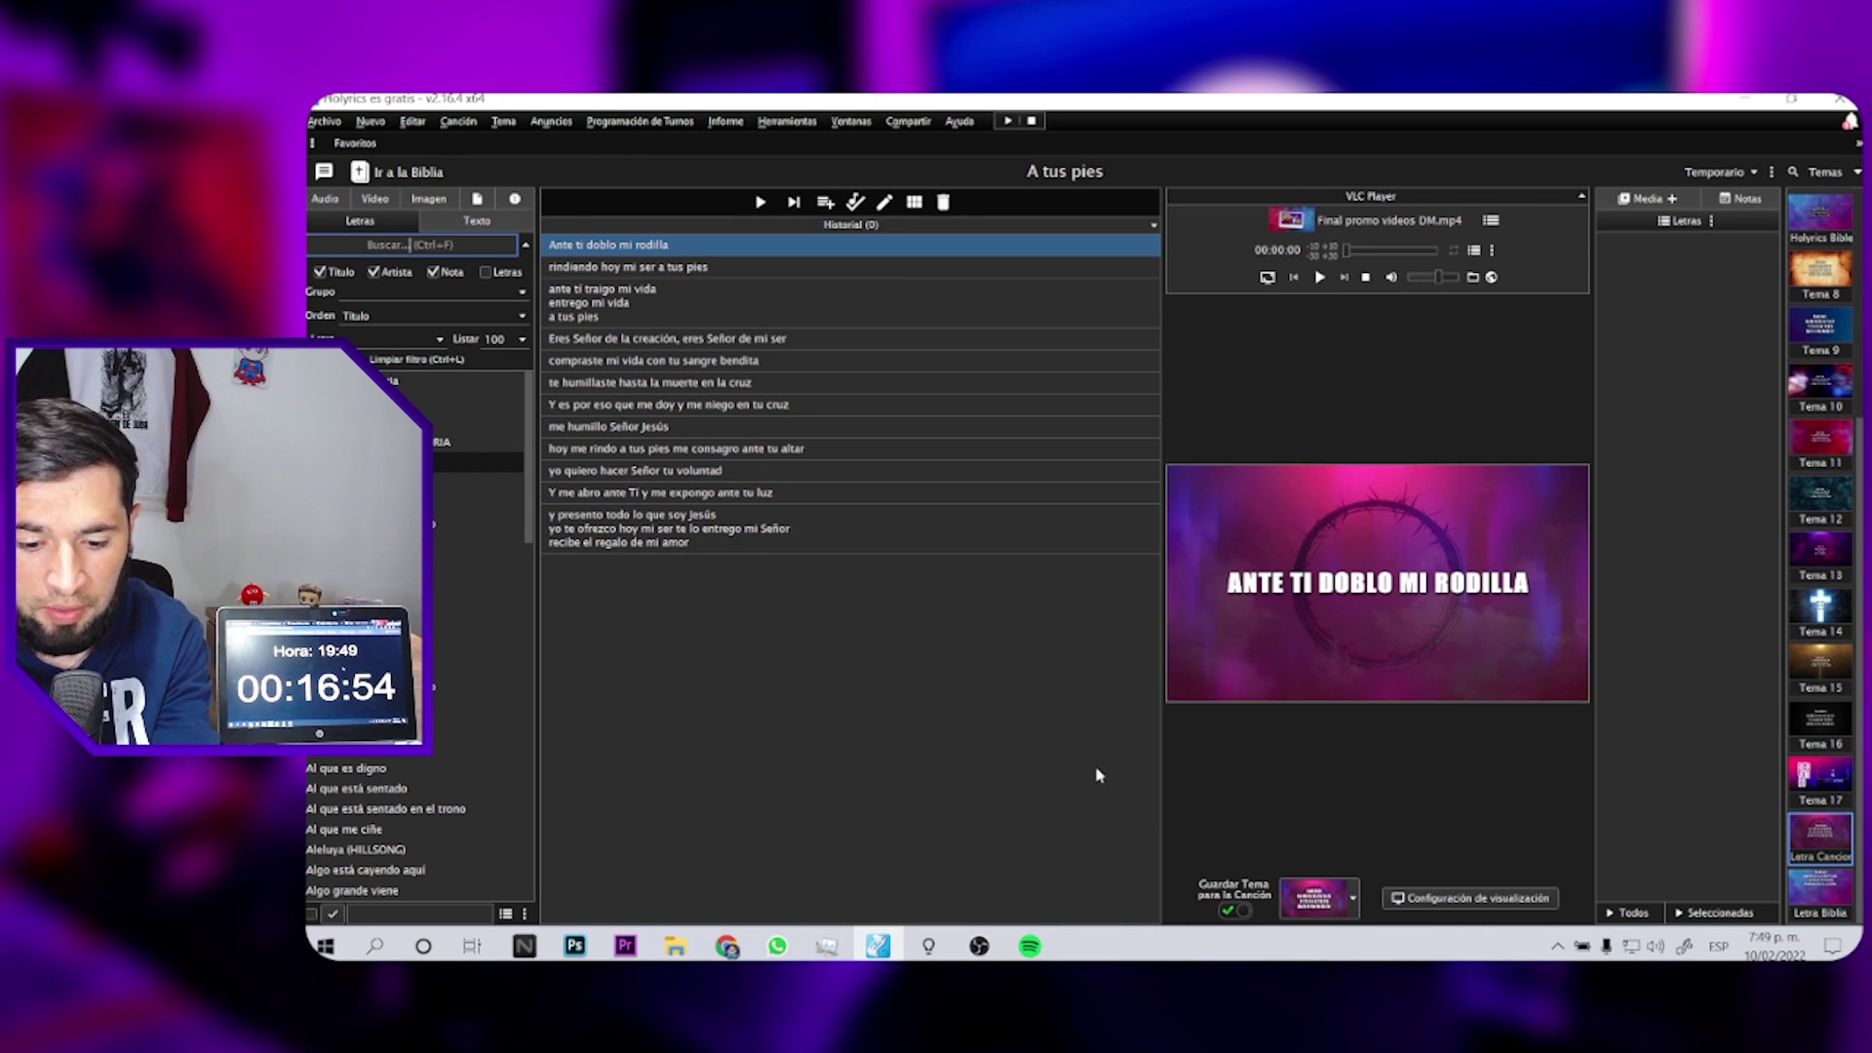
- Switch to the Holyrics Plugin, examine its server status and stage-view addresses, and minimize it
left_click(788, 122)
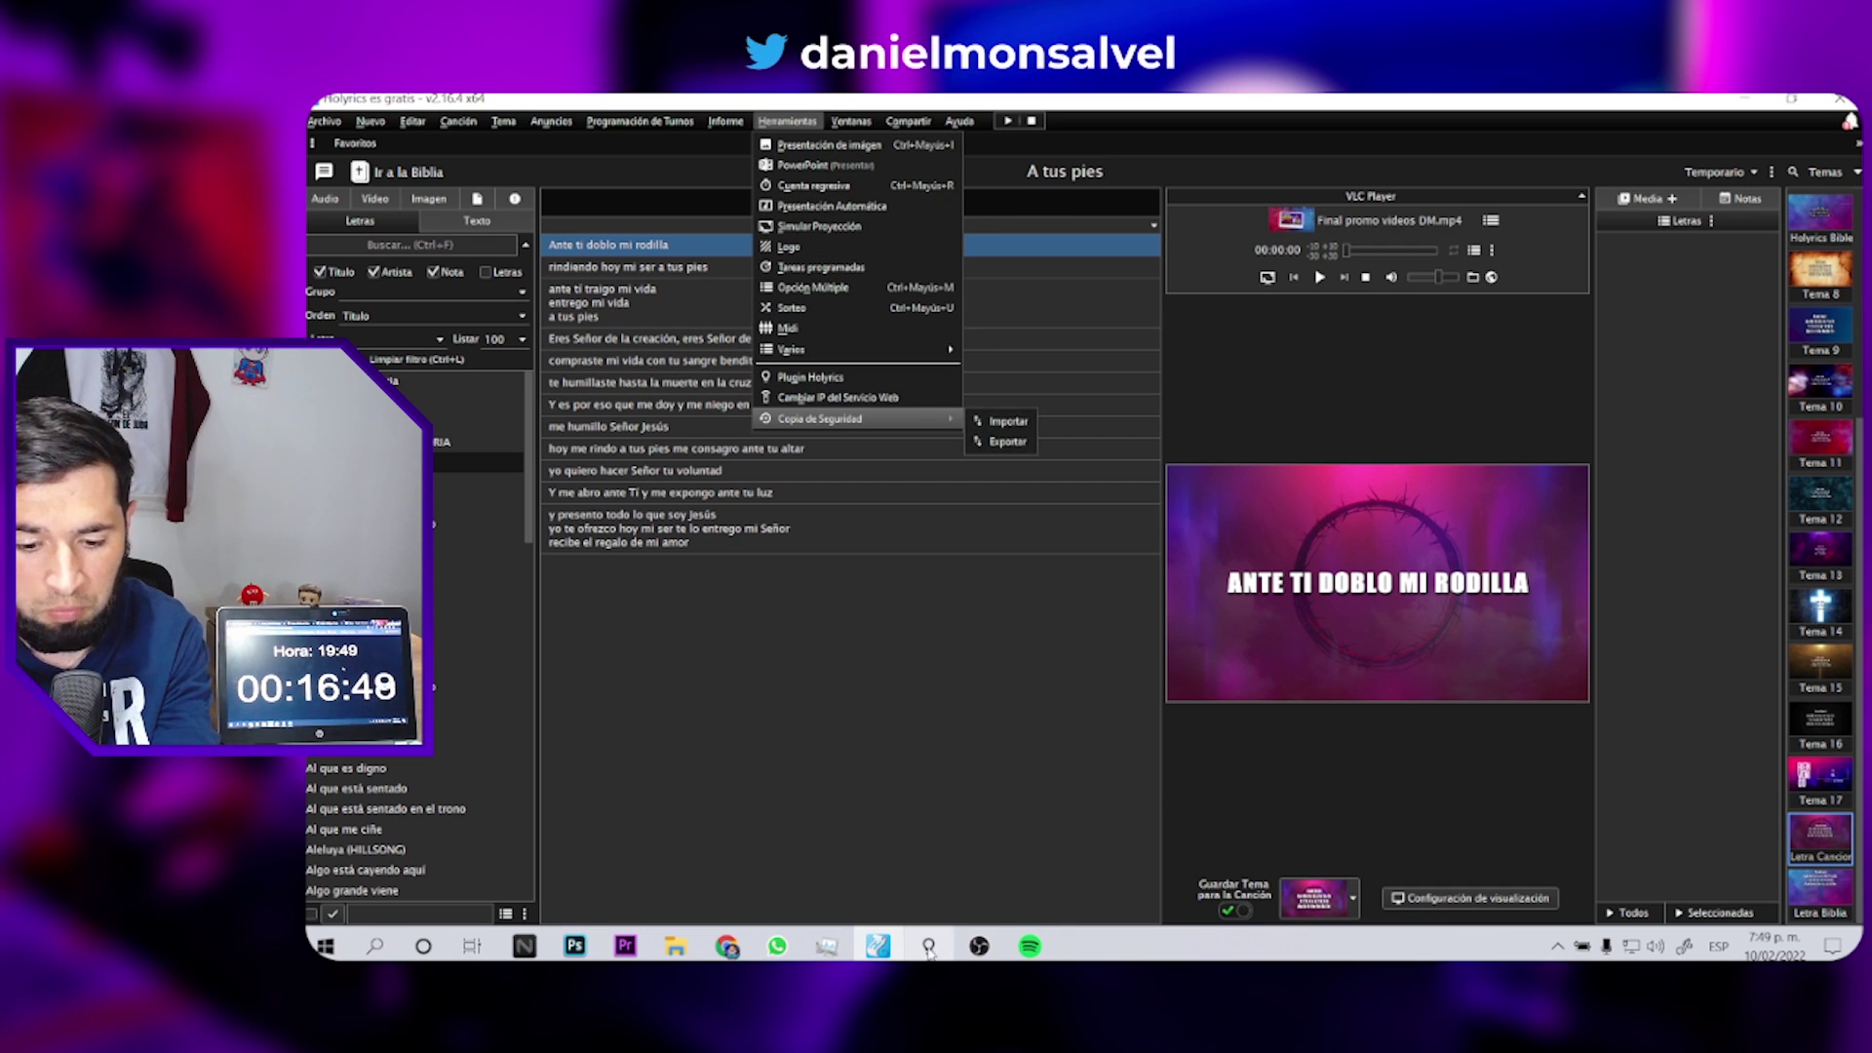
left_click(929, 946)
left_click_drag(1024, 244, 995, 230)
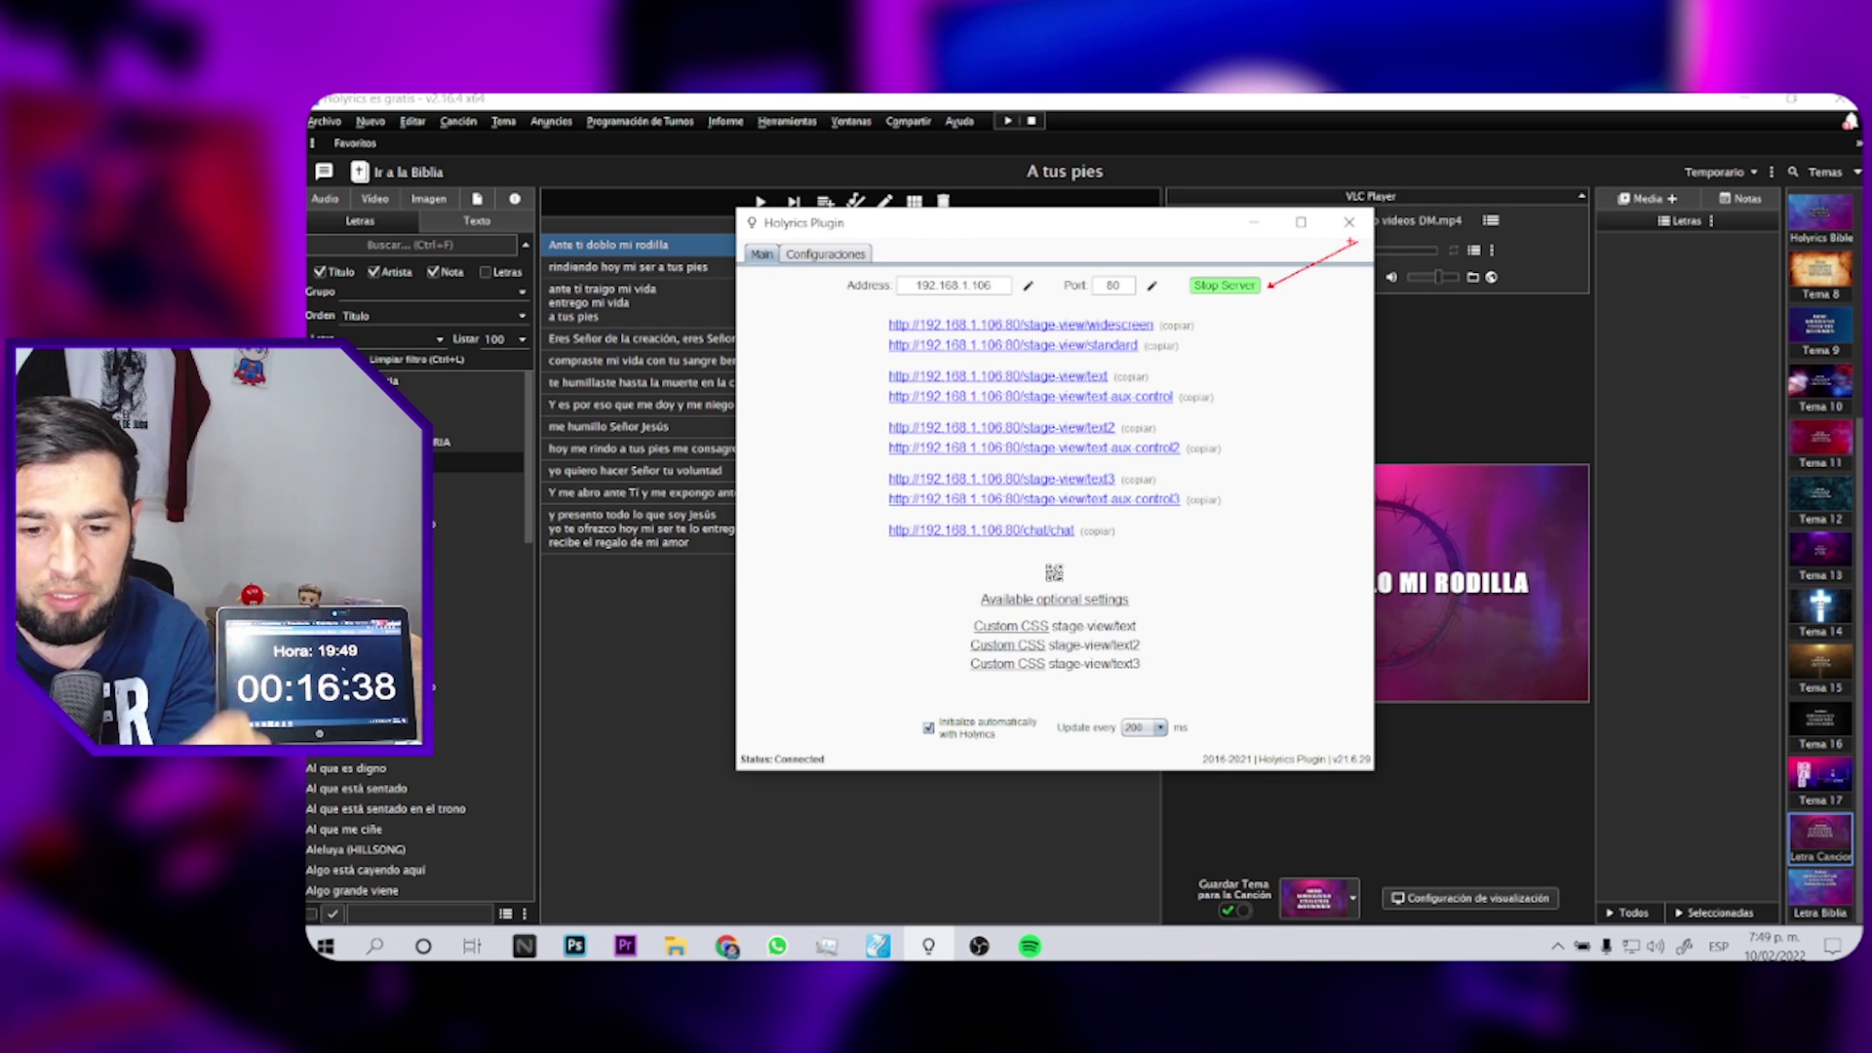
left_click_drag(875, 337, 1197, 356)
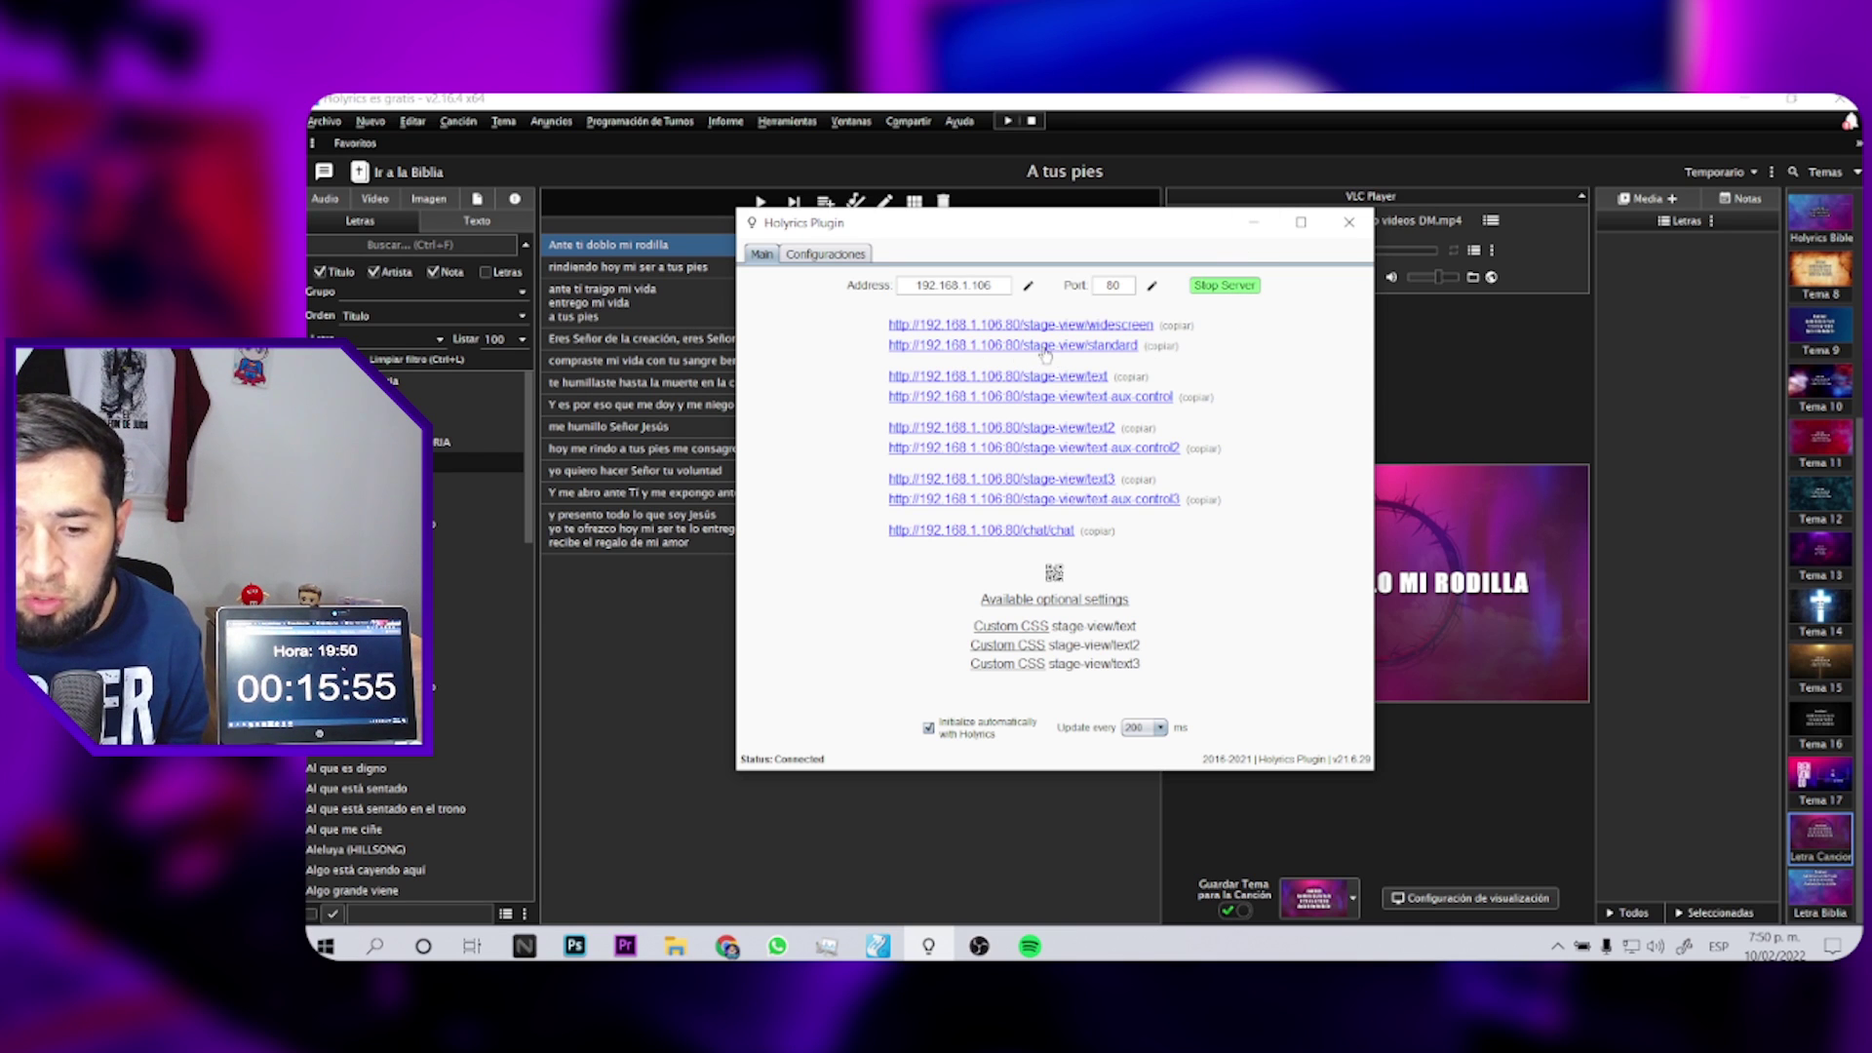
left_click(1255, 223)
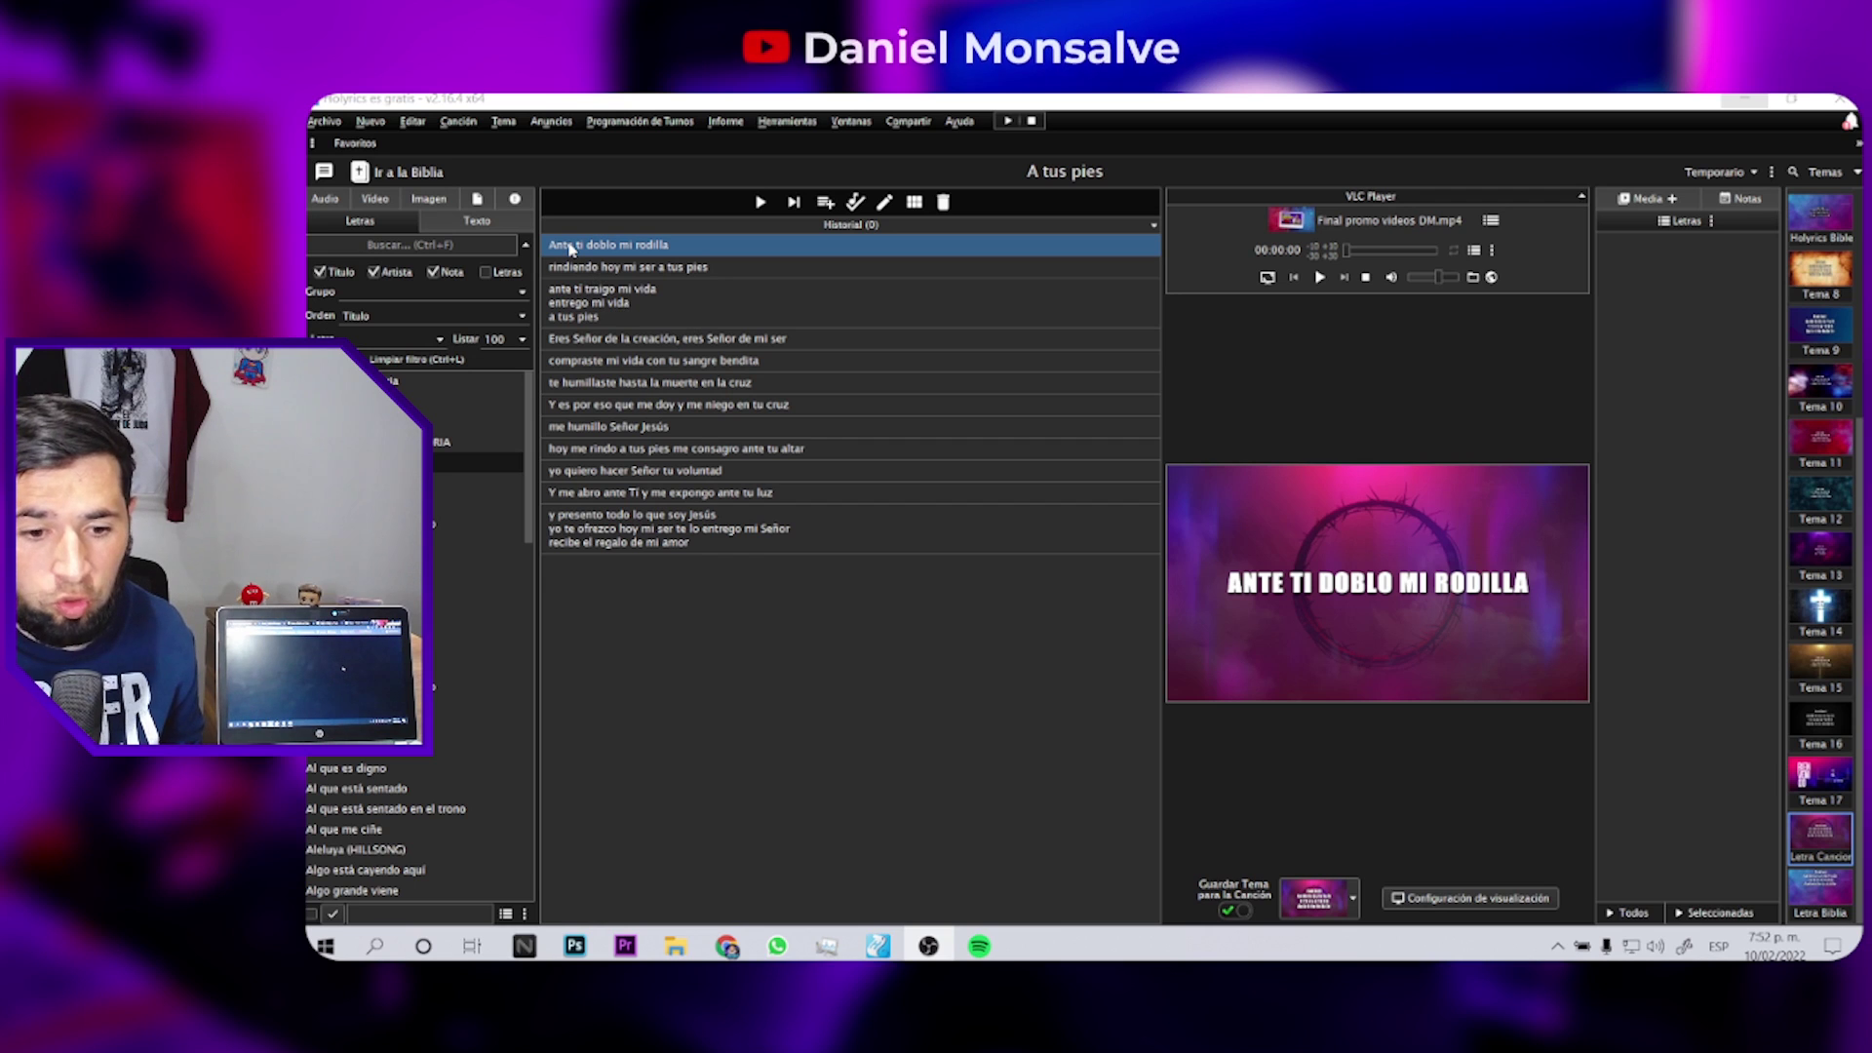
- Present the song "A tus pies" from its first verse, advance through the slides to slide 4, and end the presentation
double_click(570, 248)
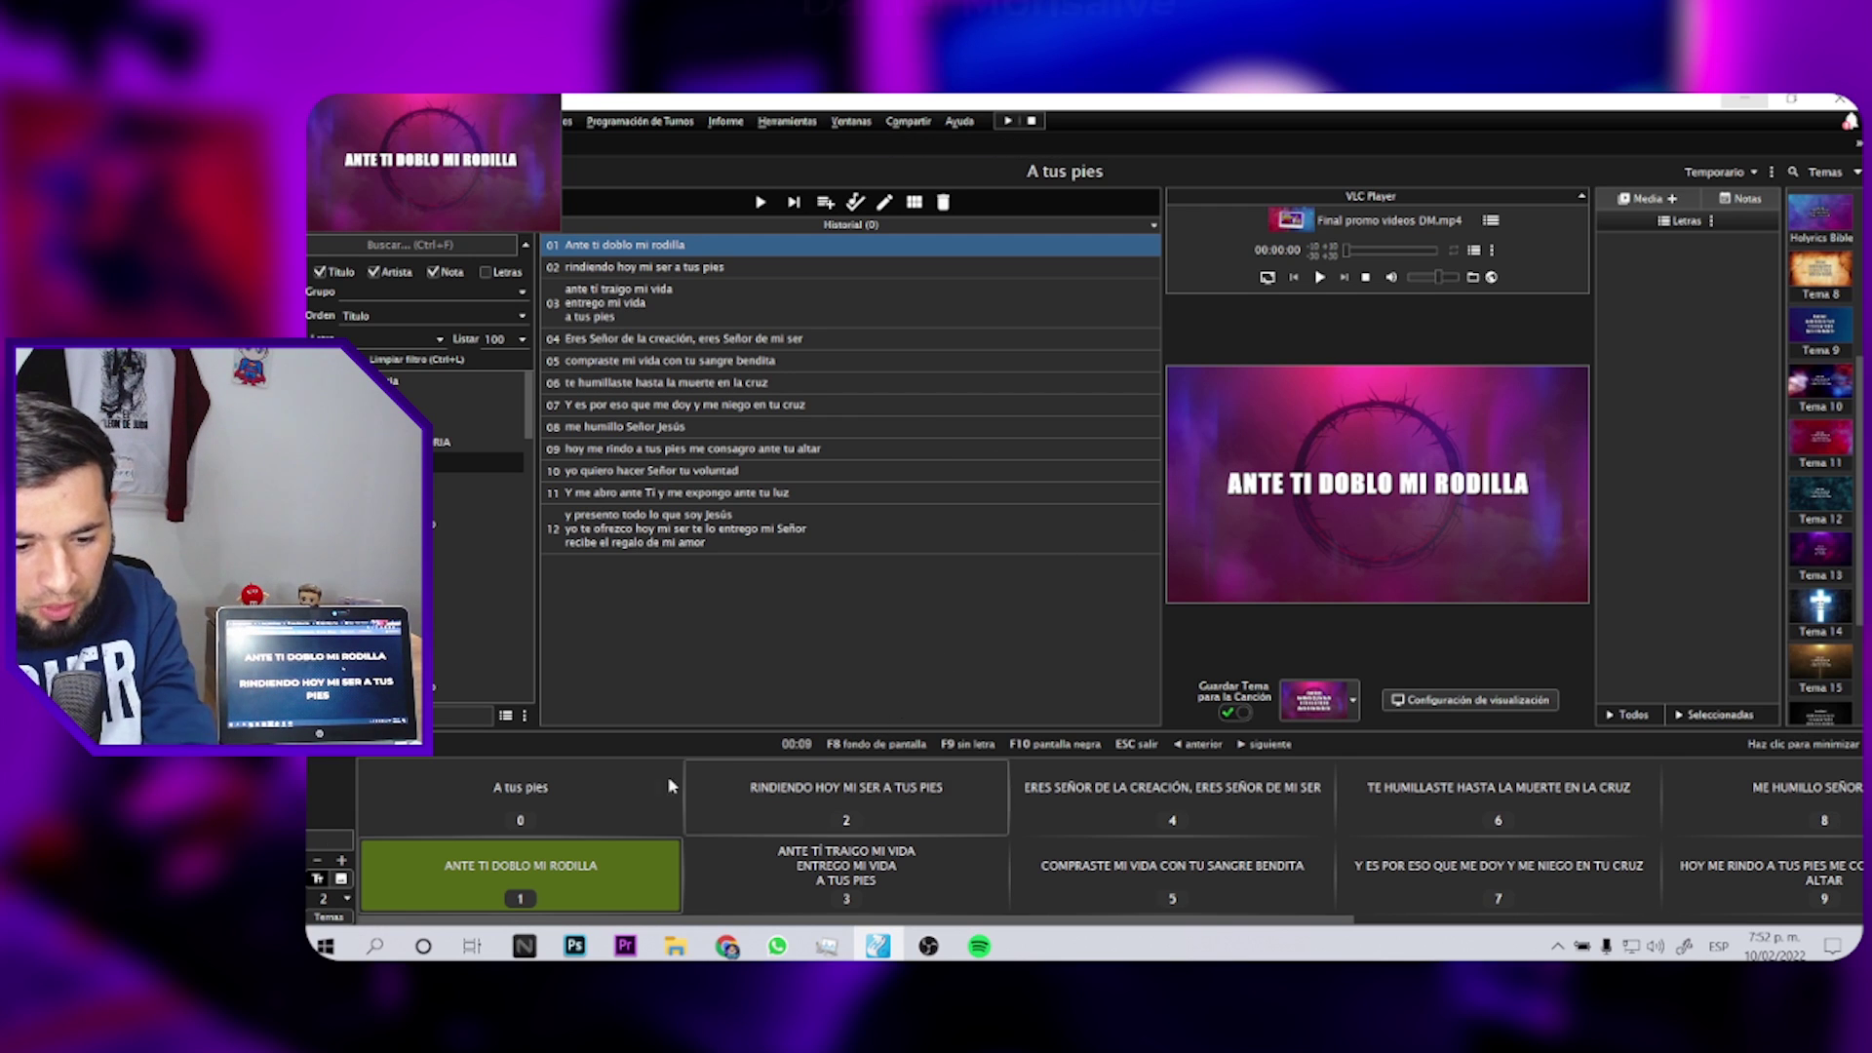
left_click(520, 865)
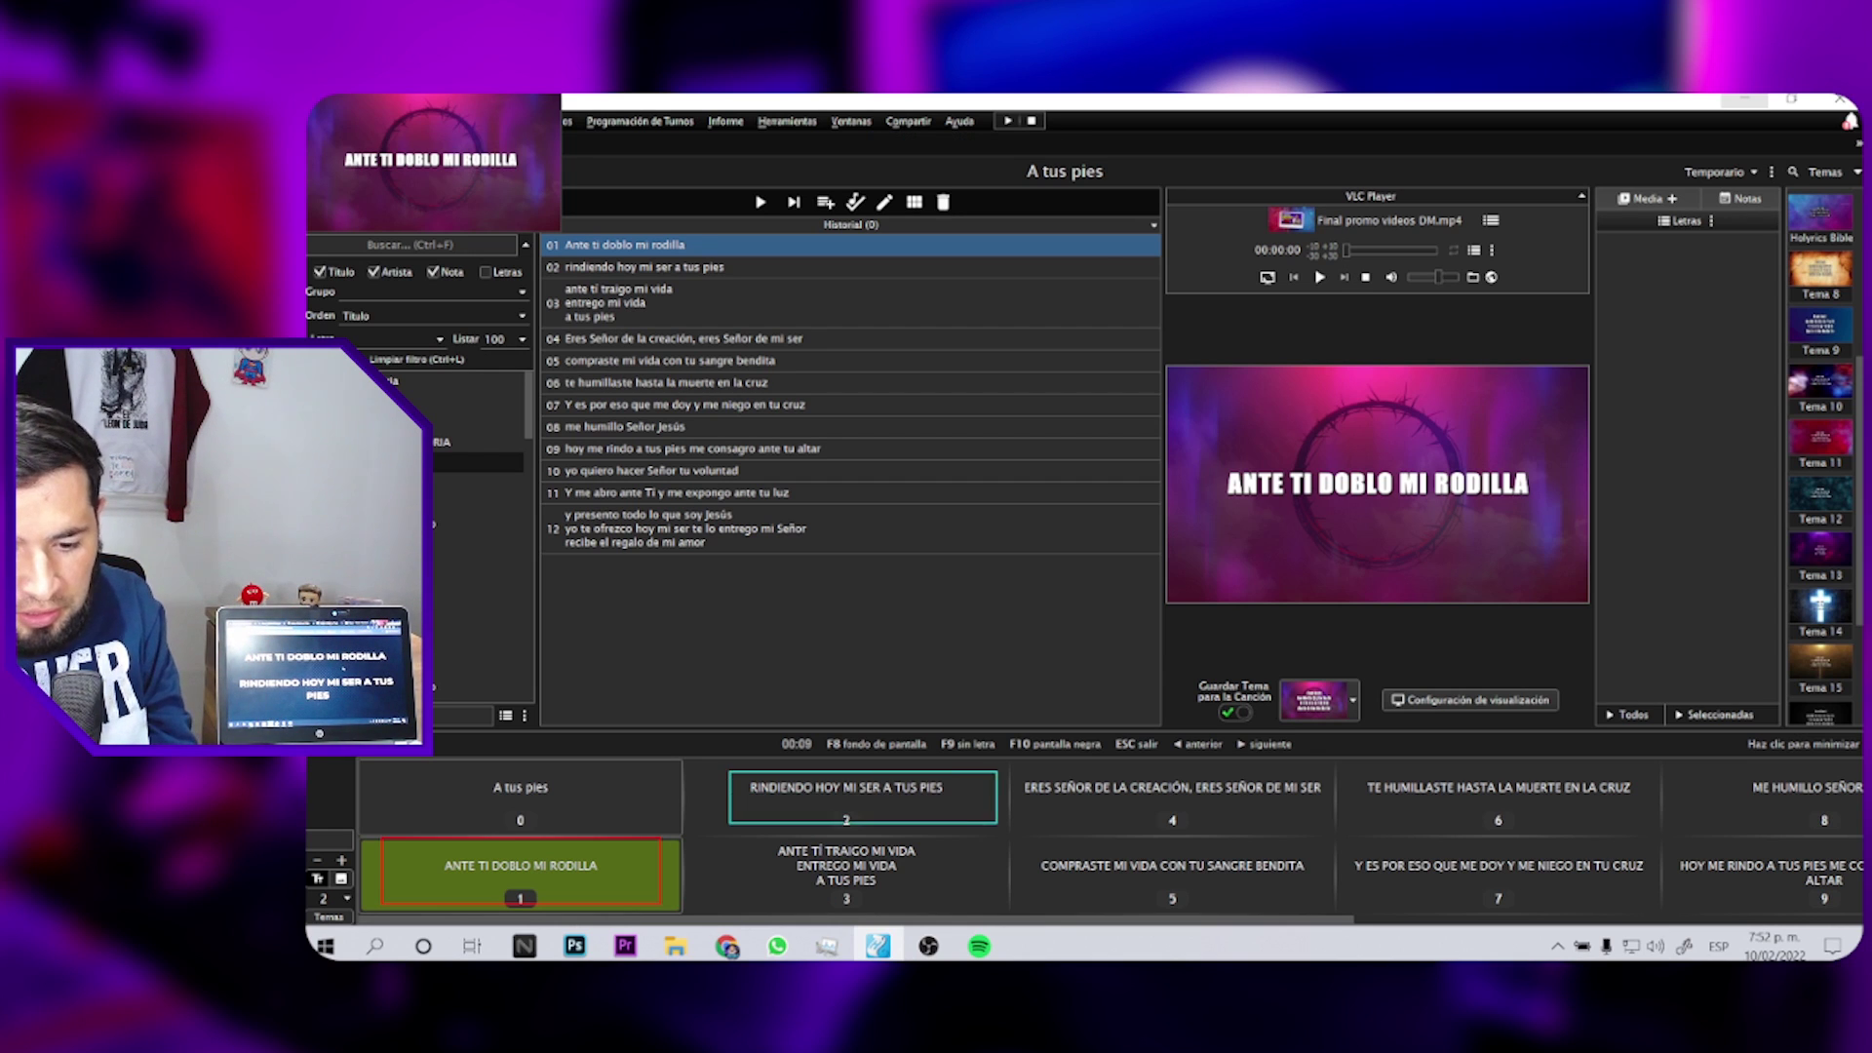
left_click(864, 804)
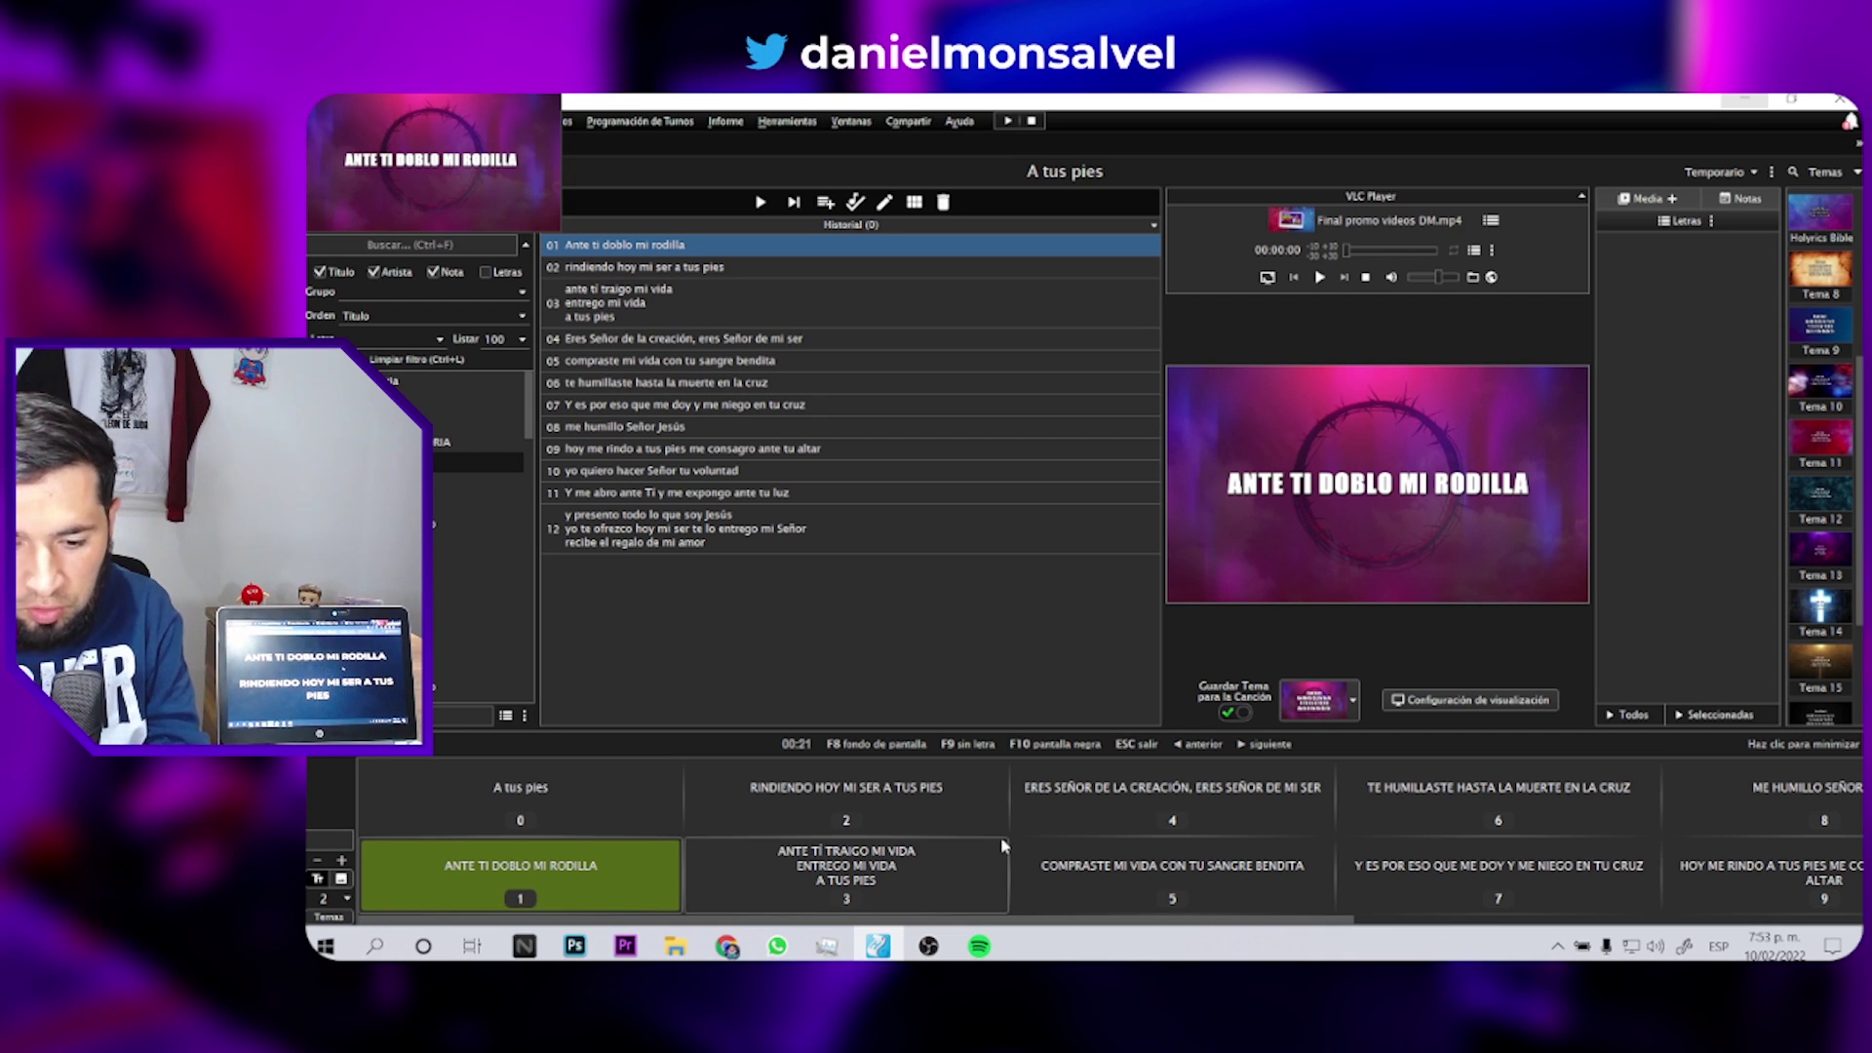
key("Right")
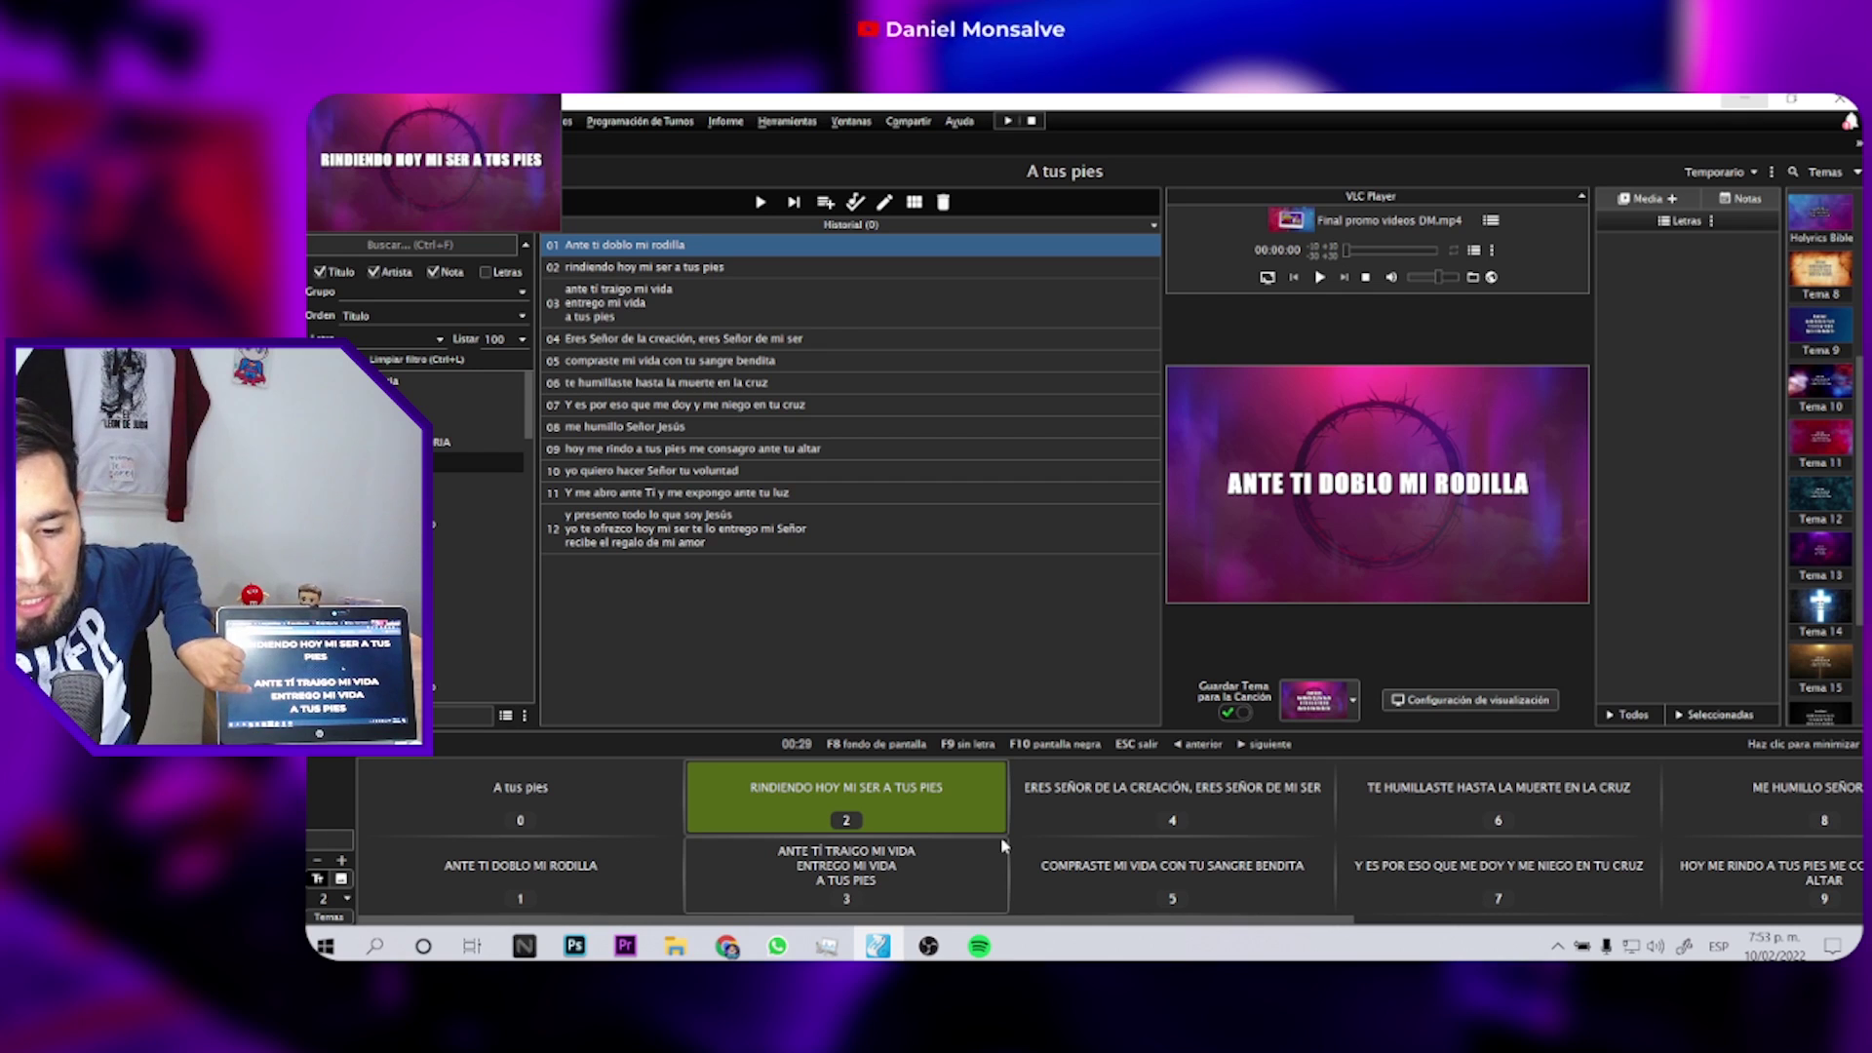
key("Right")
key("Right")
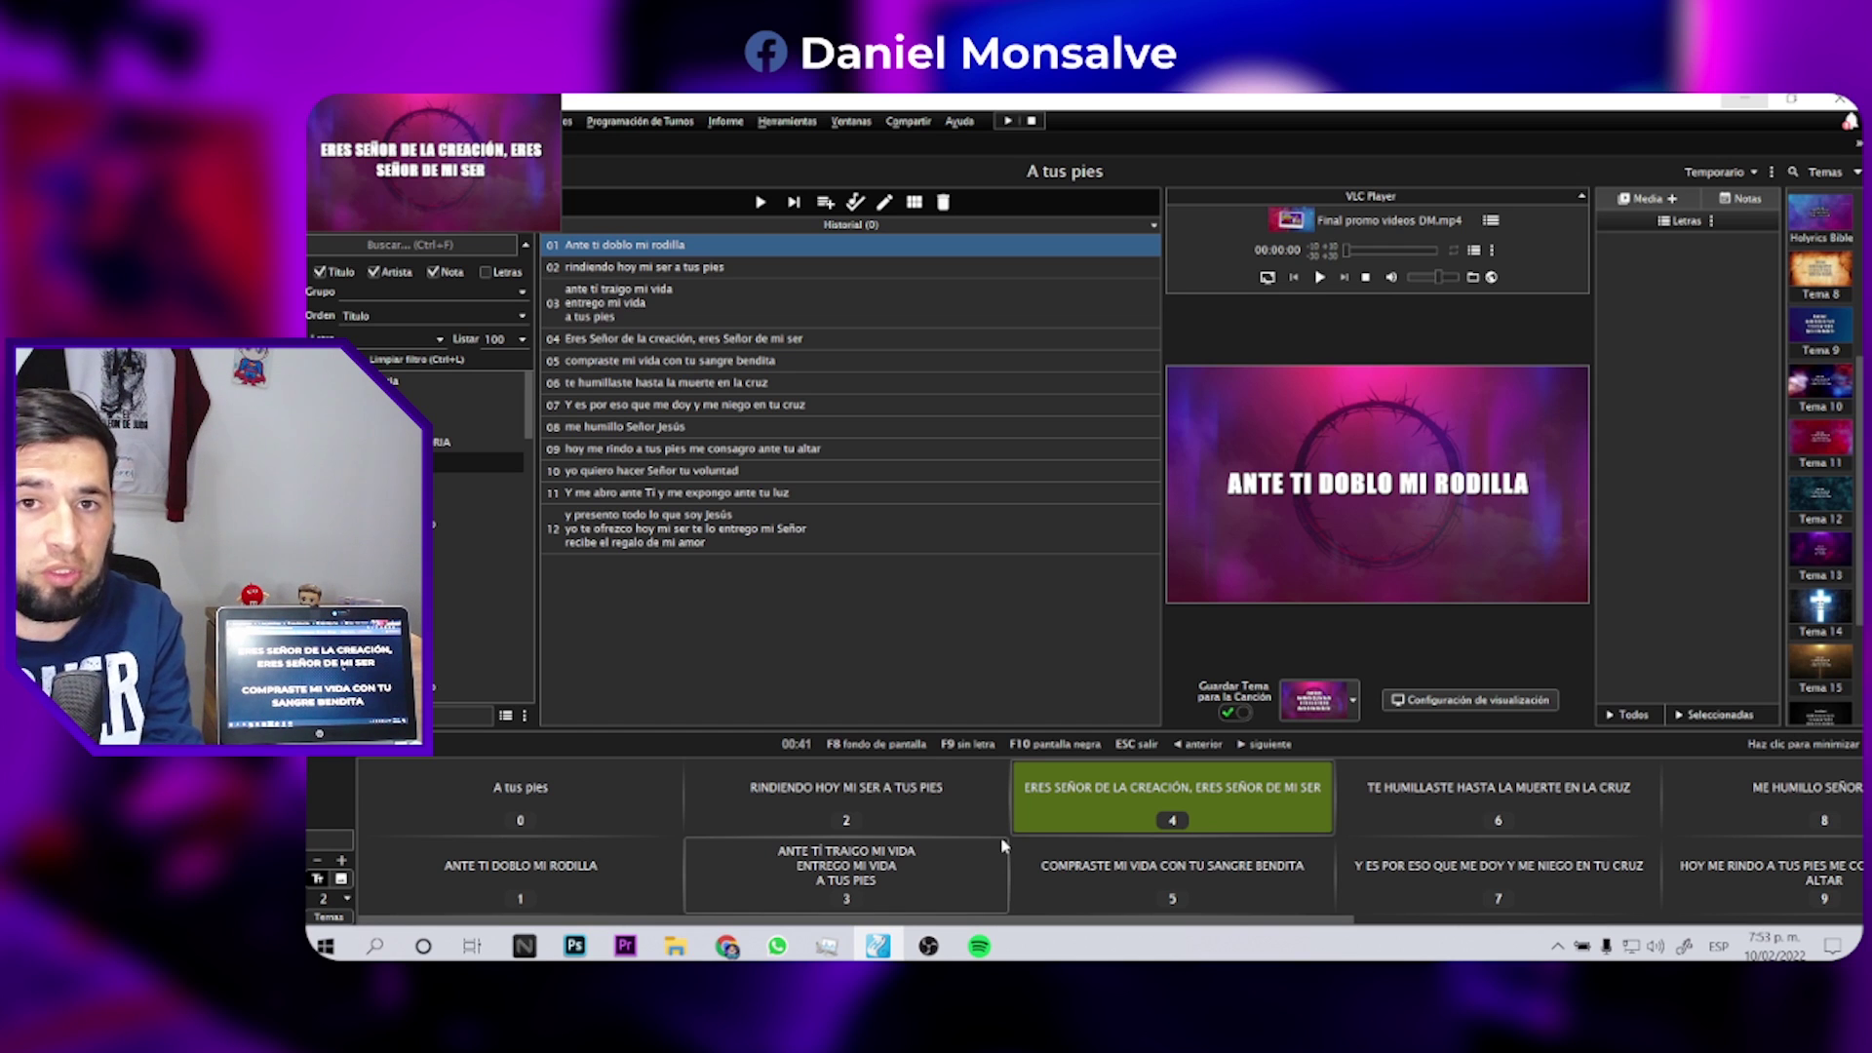
key("Escape")
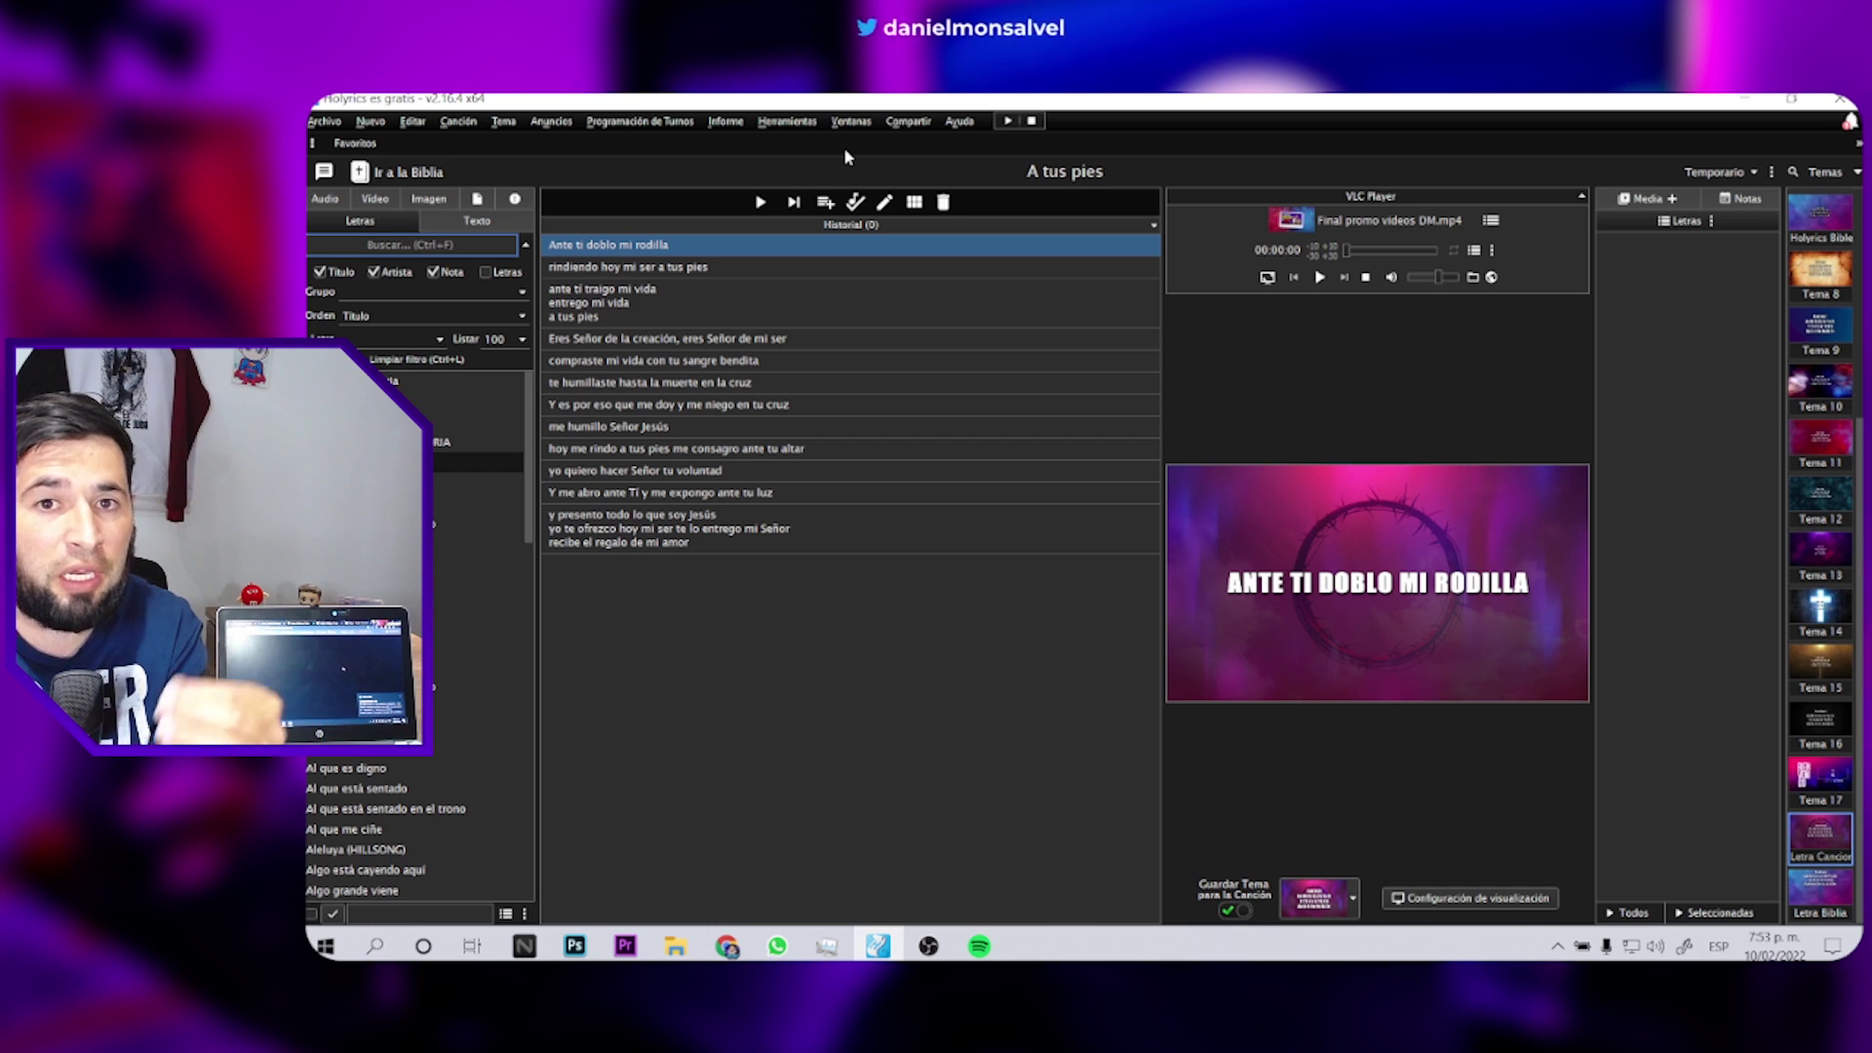
- Open the communication panel, move it clear of the preview, and apply the StageDisplay theme to its message
left_click(850, 122)
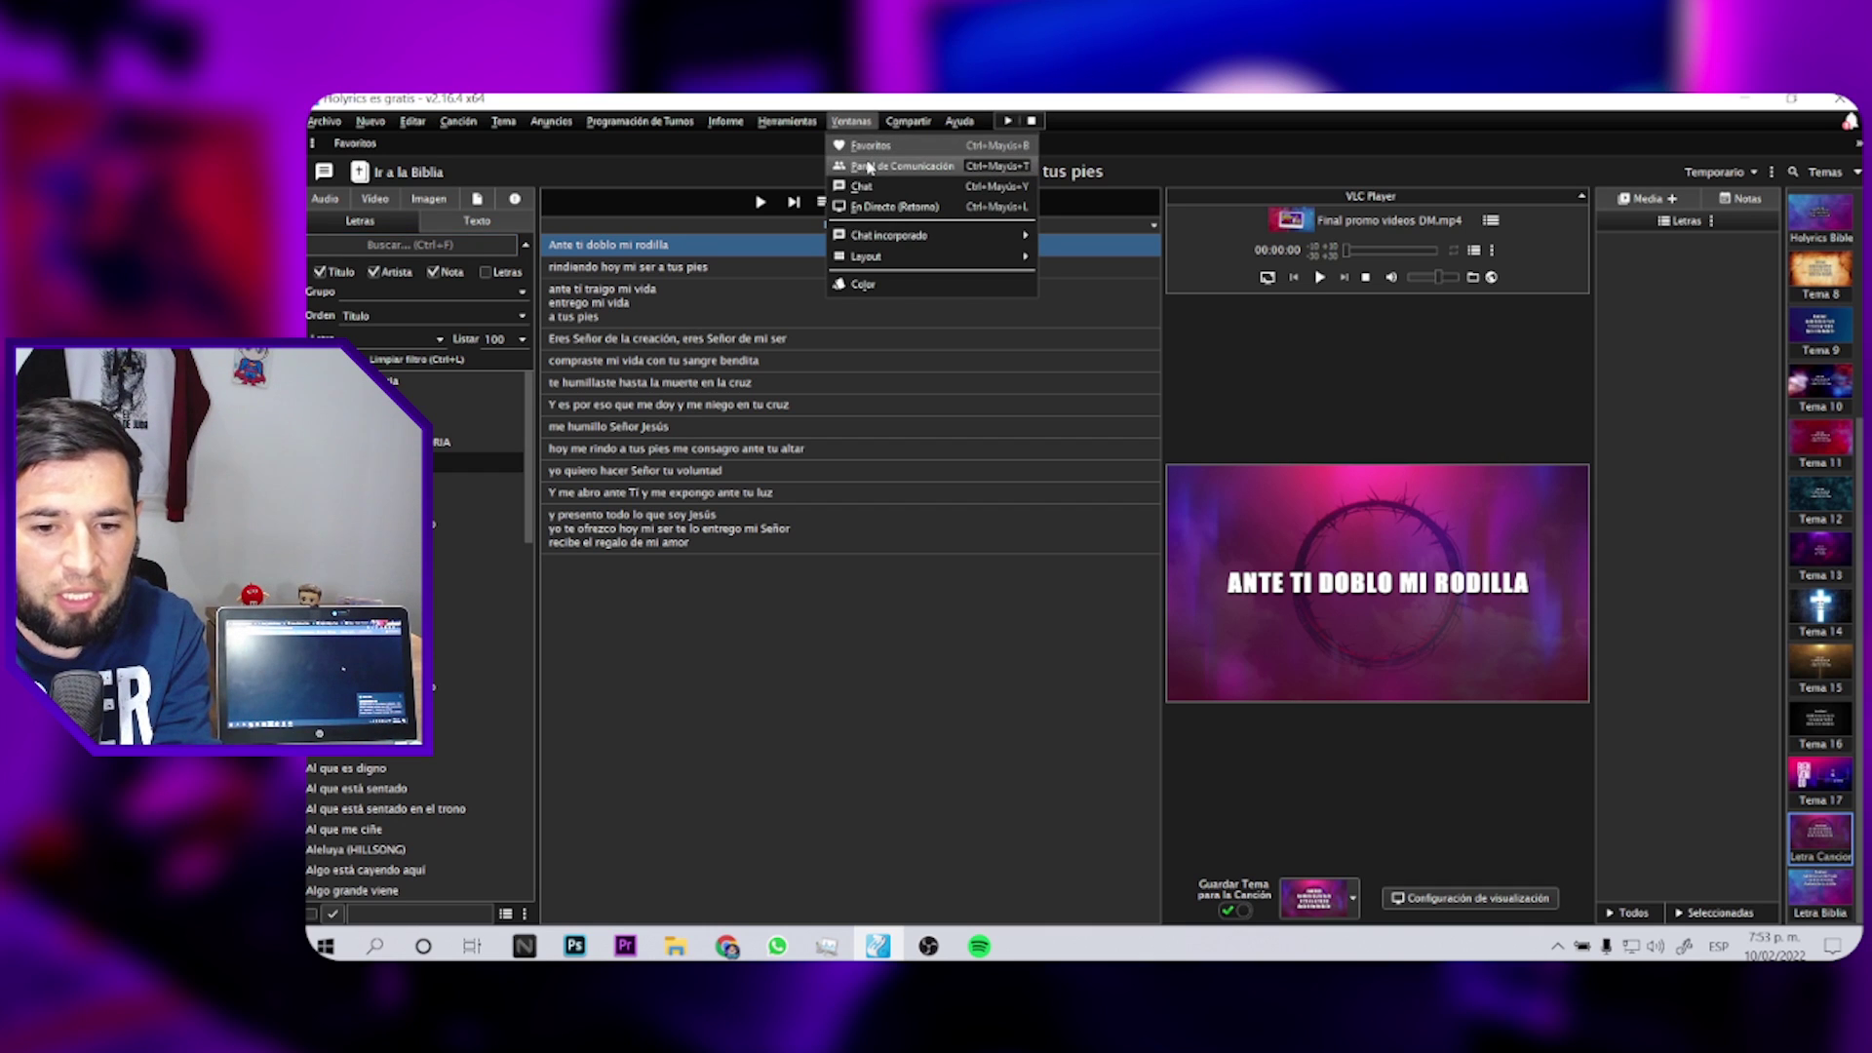
left_click(871, 167)
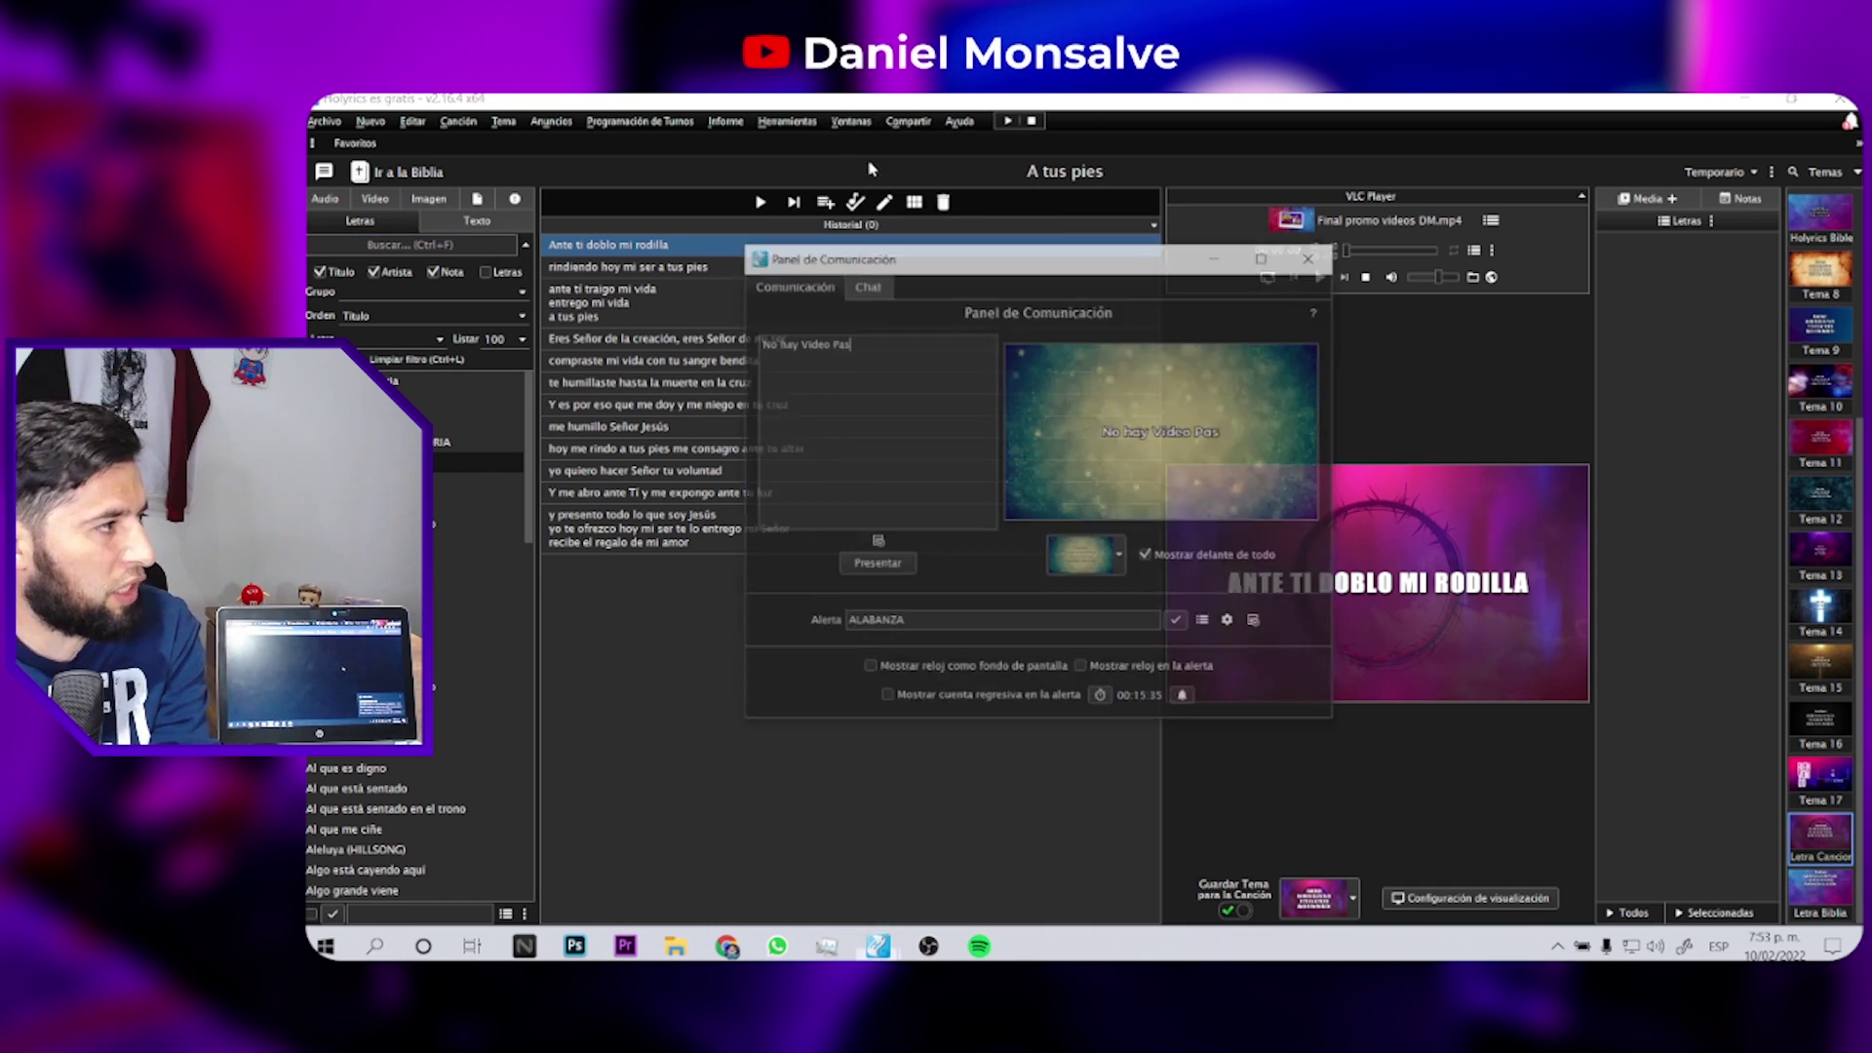
left_click_drag(1180, 261, 1146, 208)
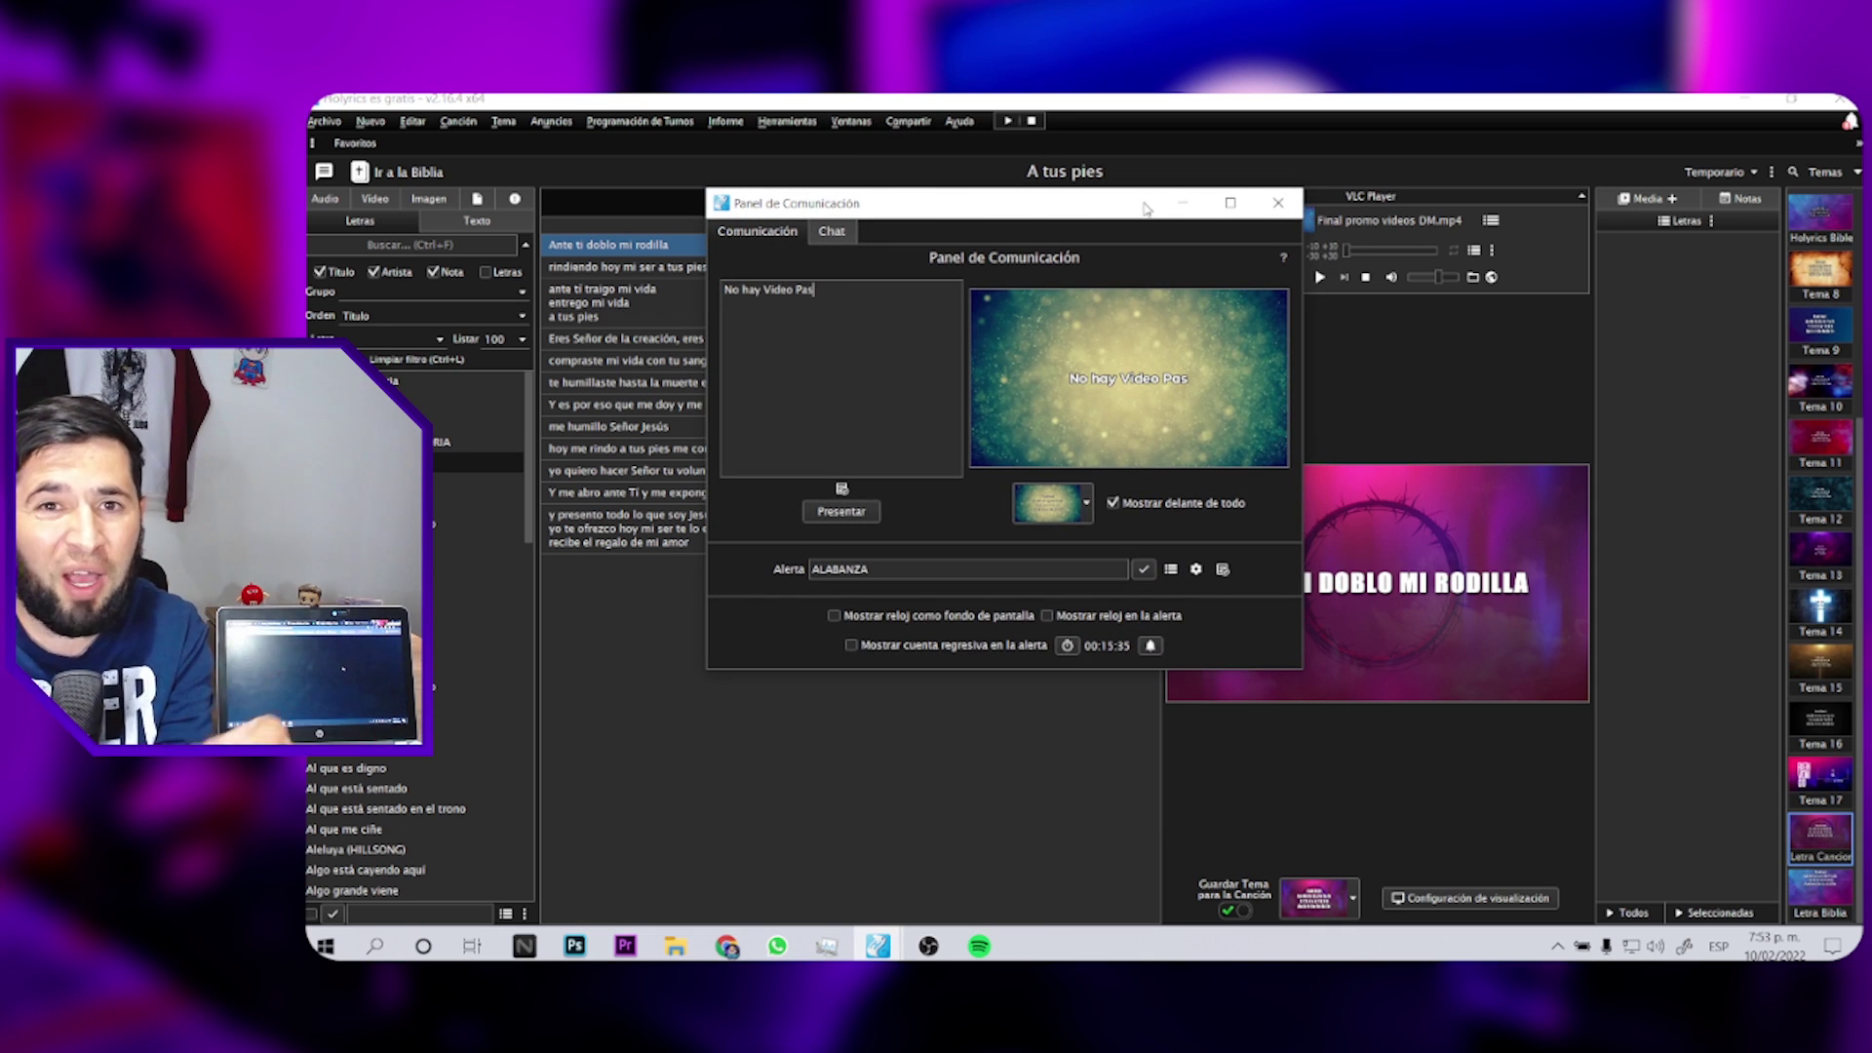
left_click(1087, 505)
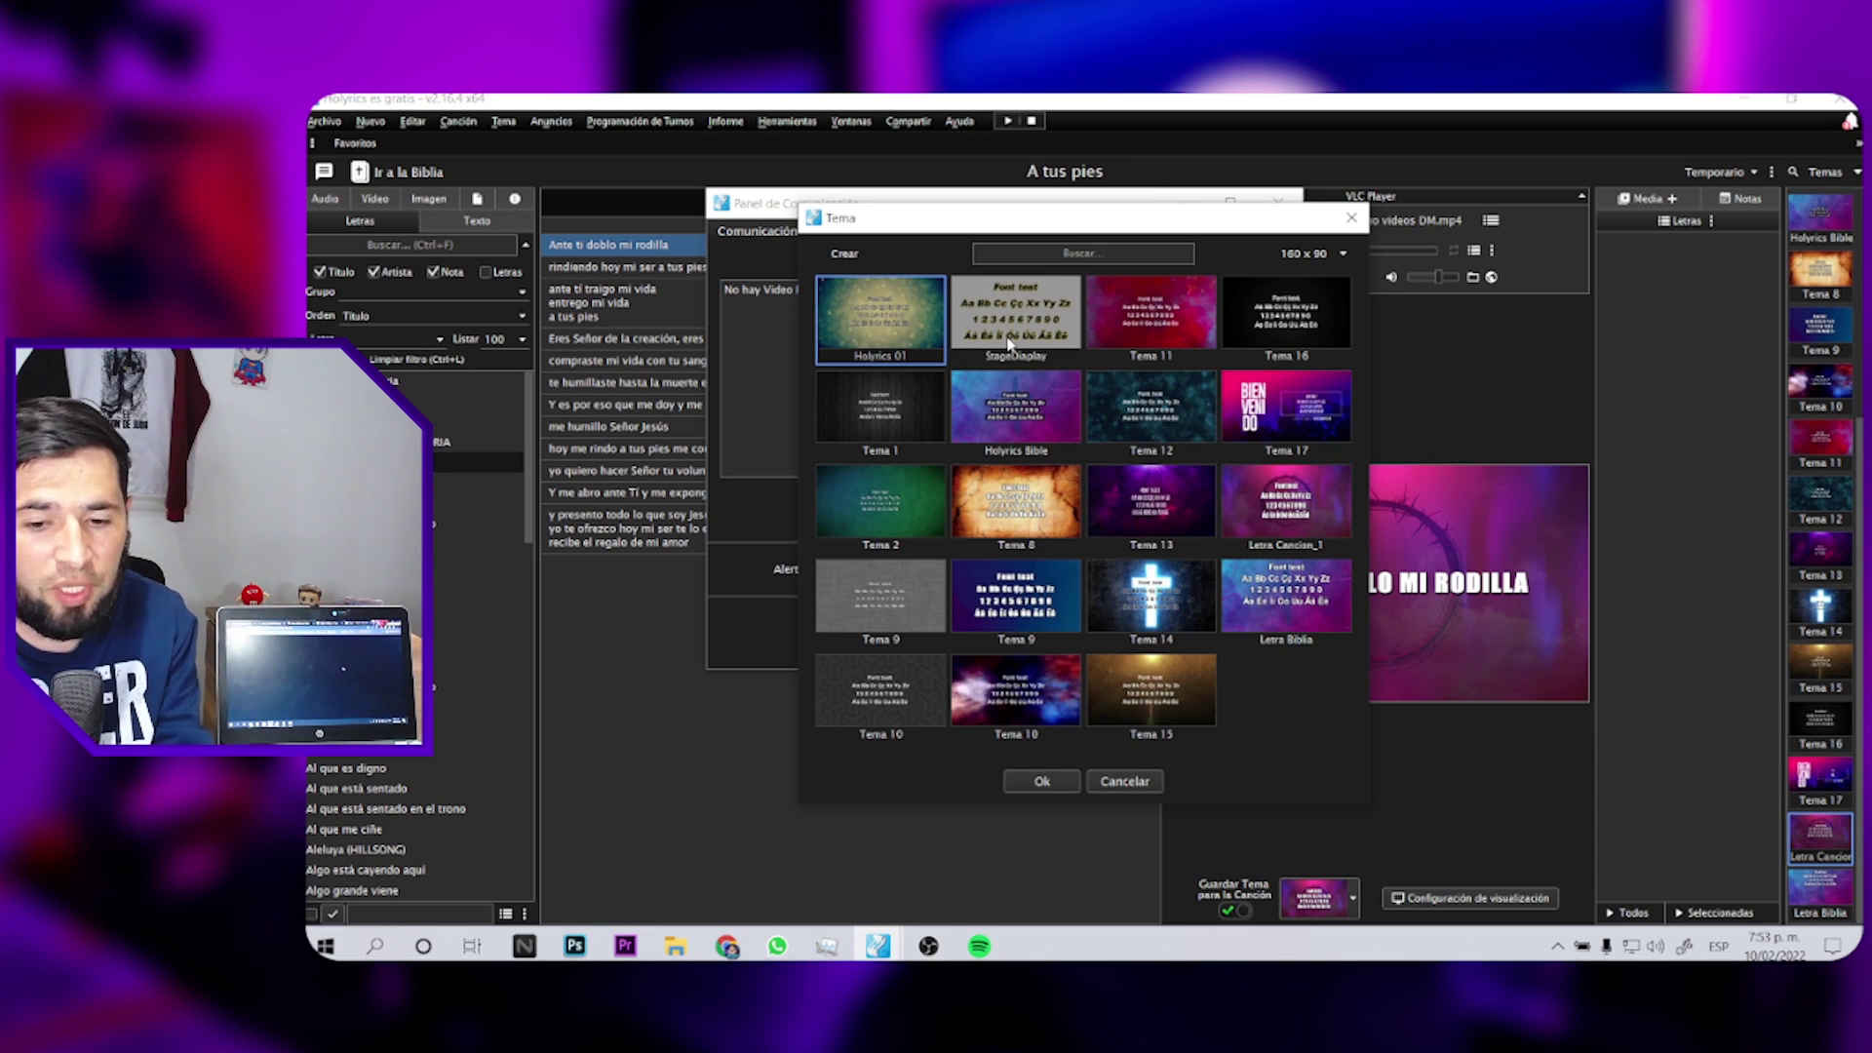
left_click(1010, 343)
double_click(1010, 343)
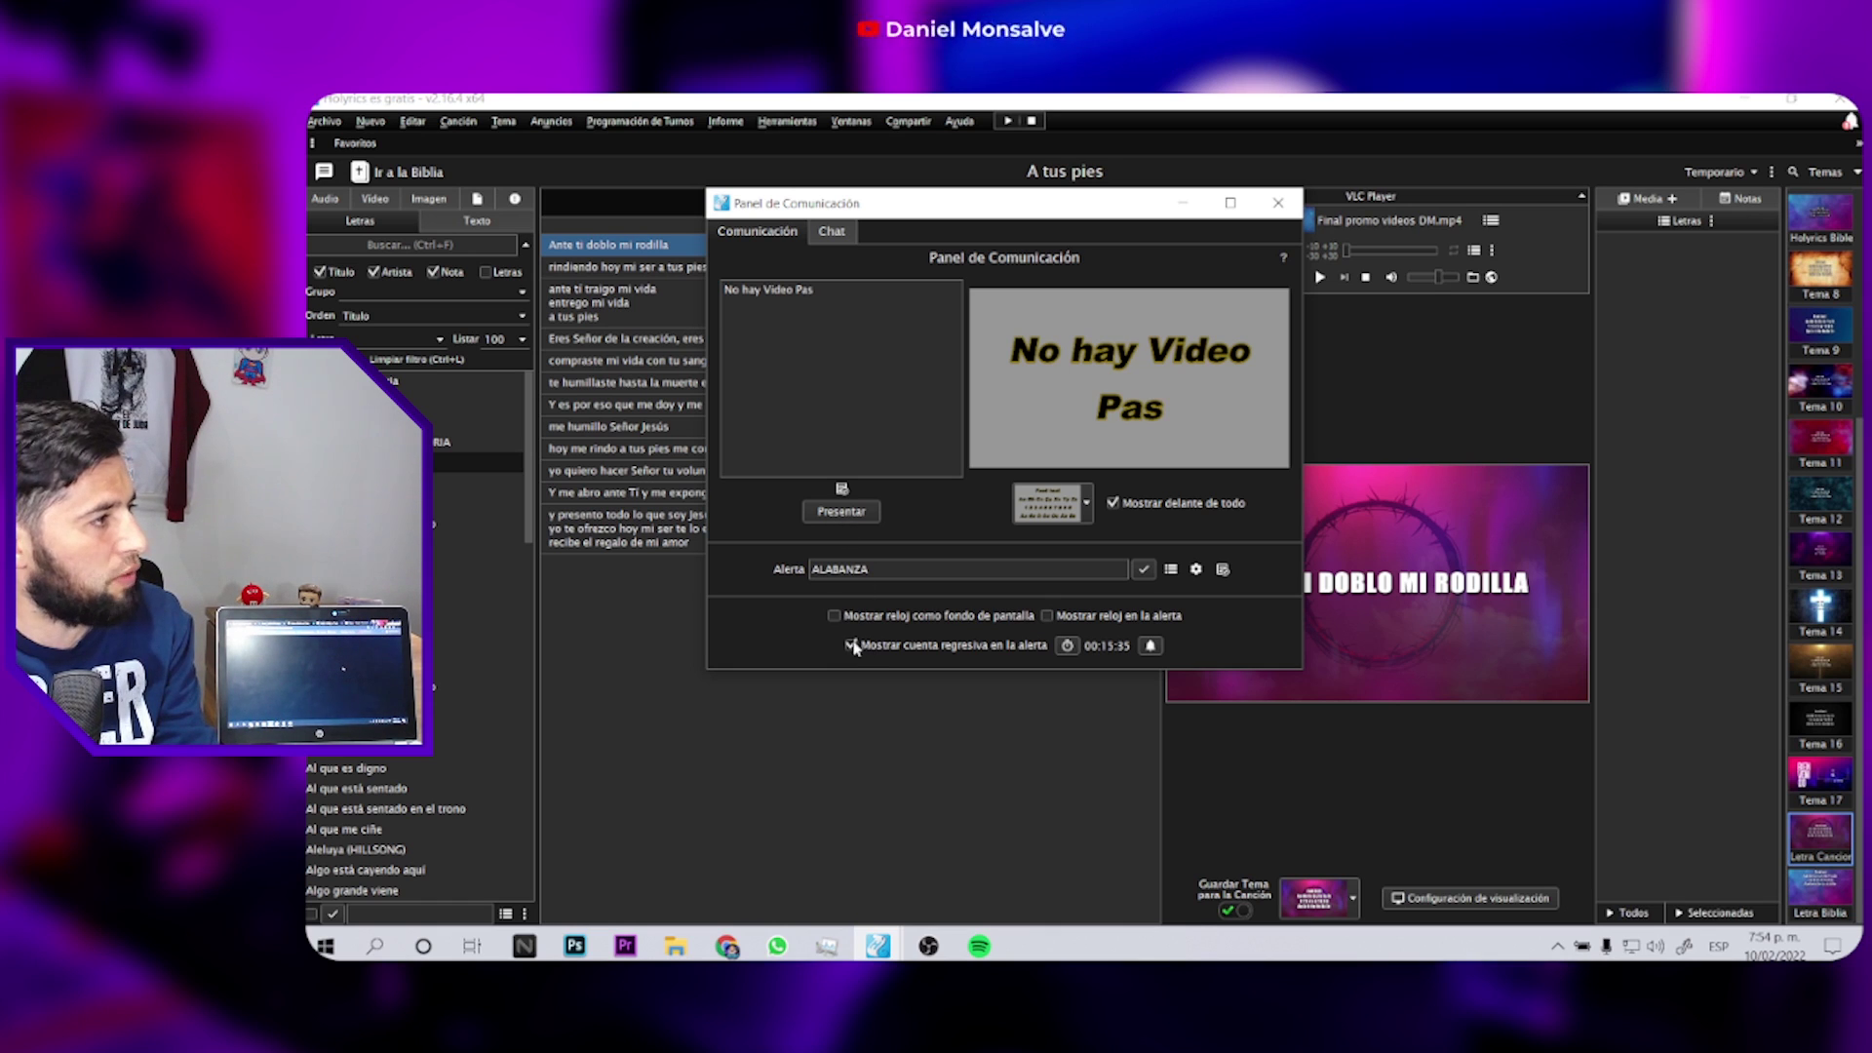
- Clear the communication message, fill it with the ready message "No hay Video Pas", and present it
left_click(841, 487)
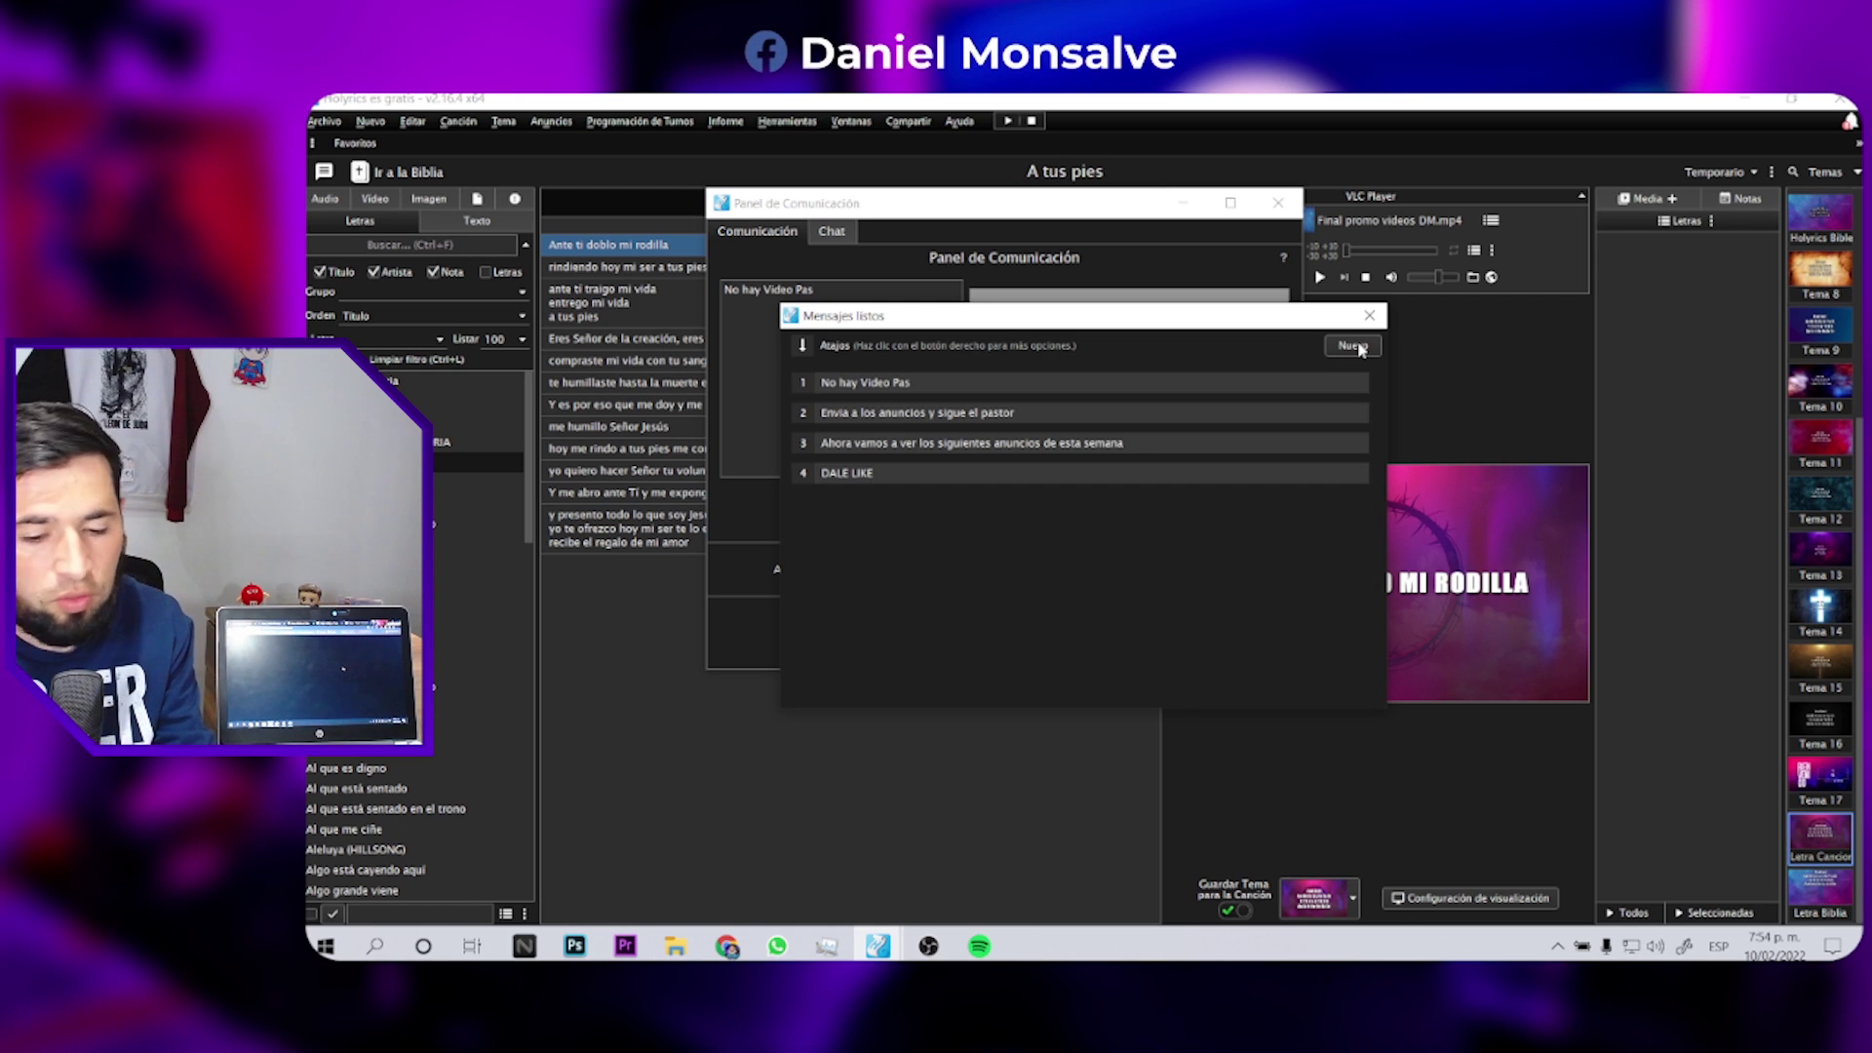
double_click(890, 383)
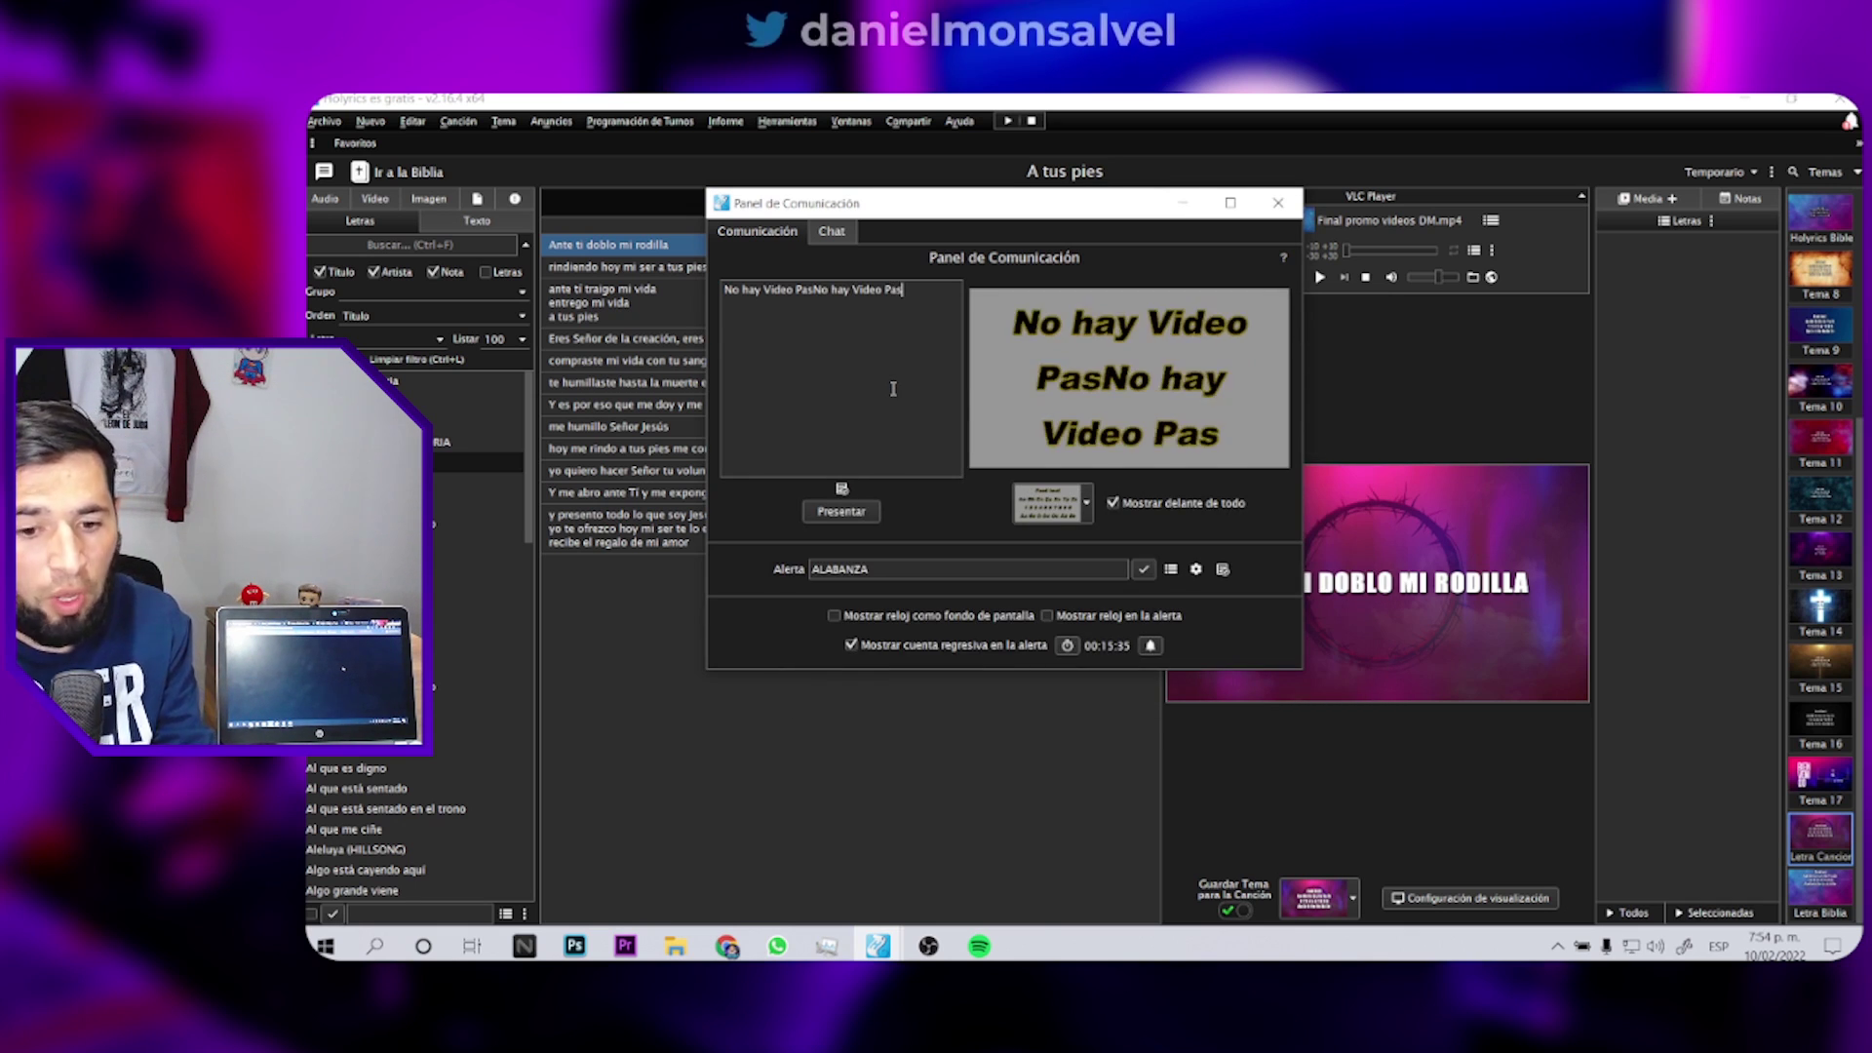
key("ctrl+a")
key("BackSpace")
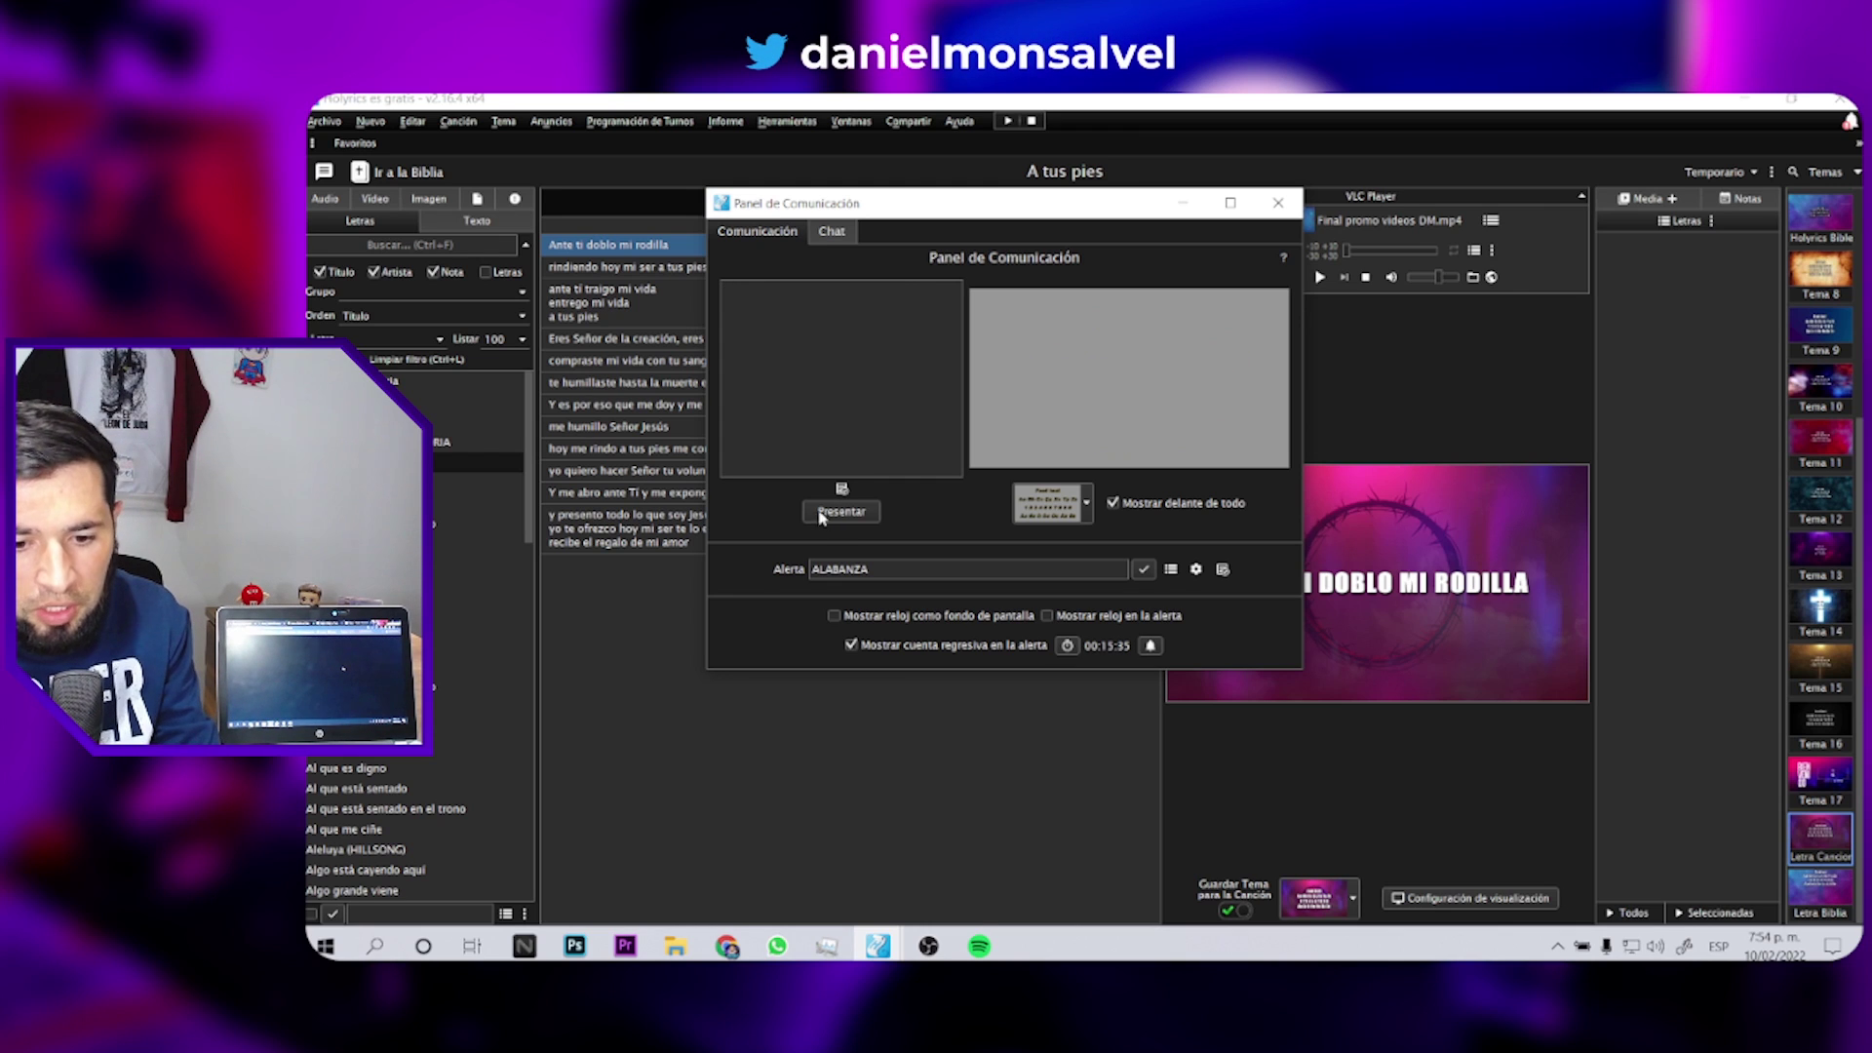
left_click(842, 488)
double_click(890, 385)
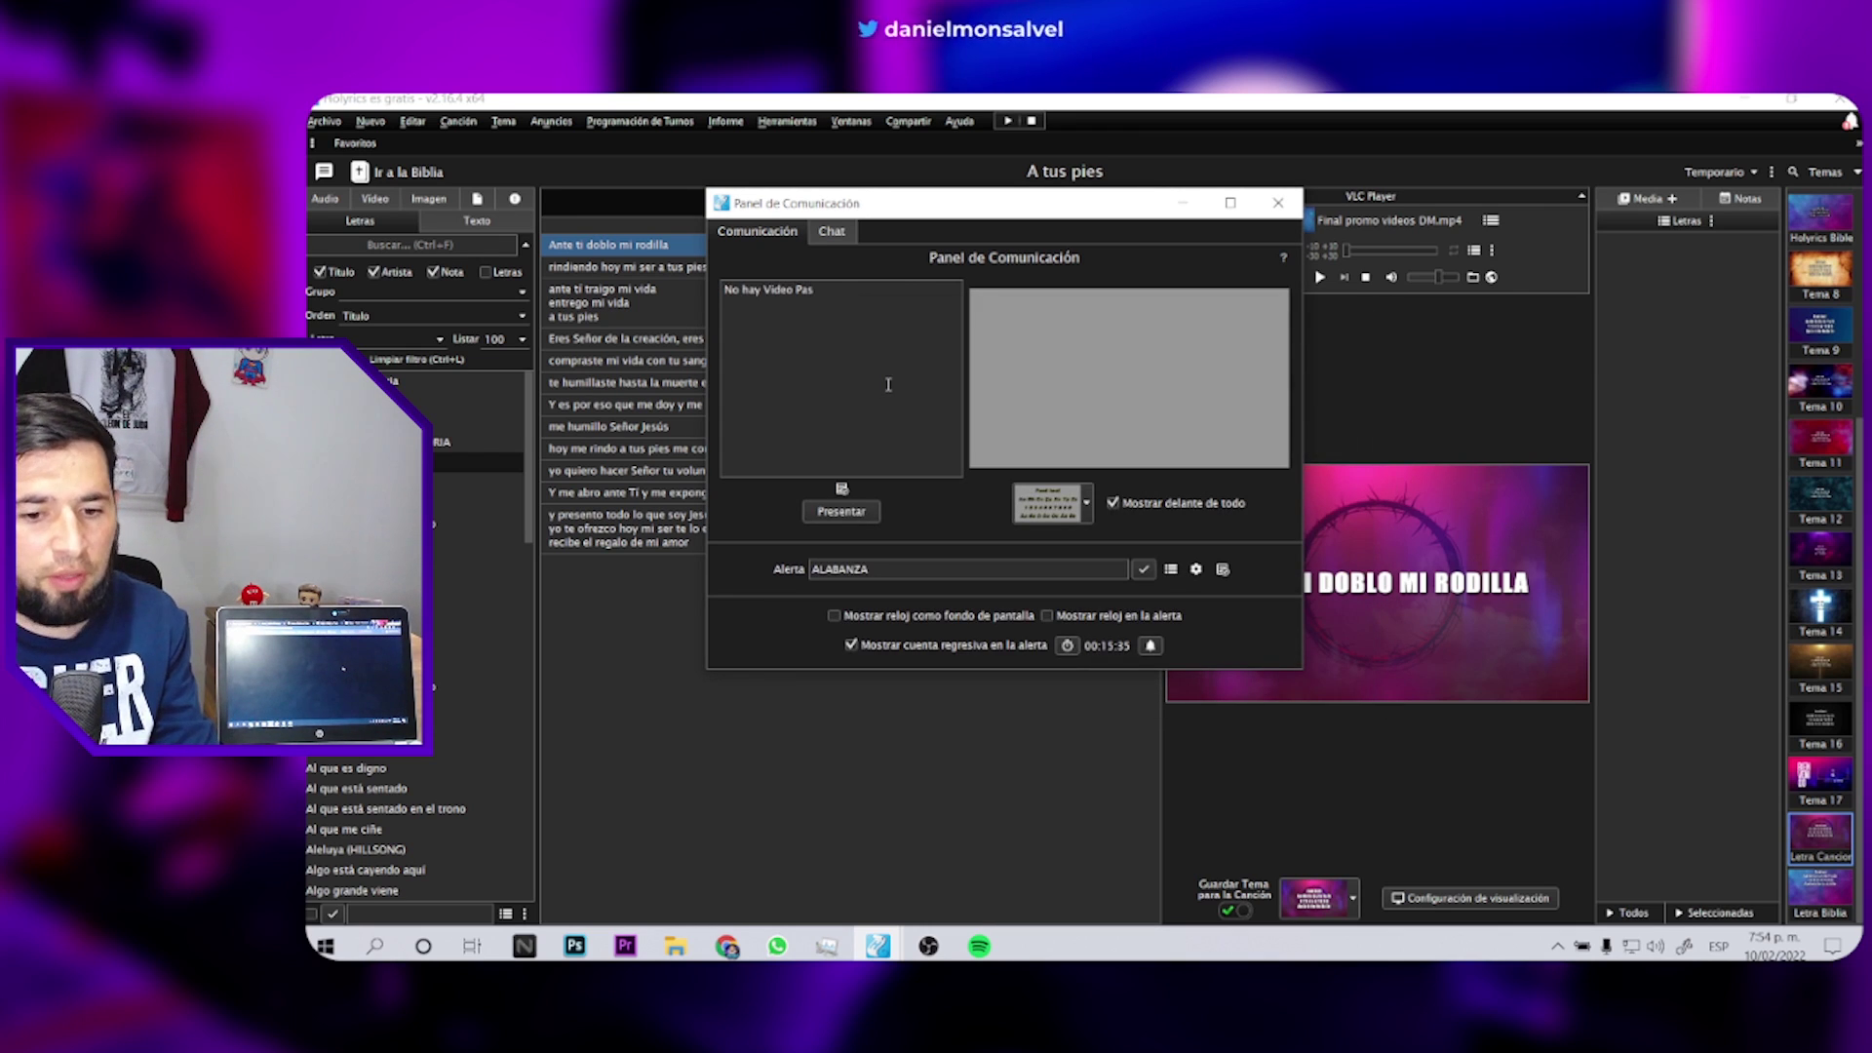
left_click(845, 511)
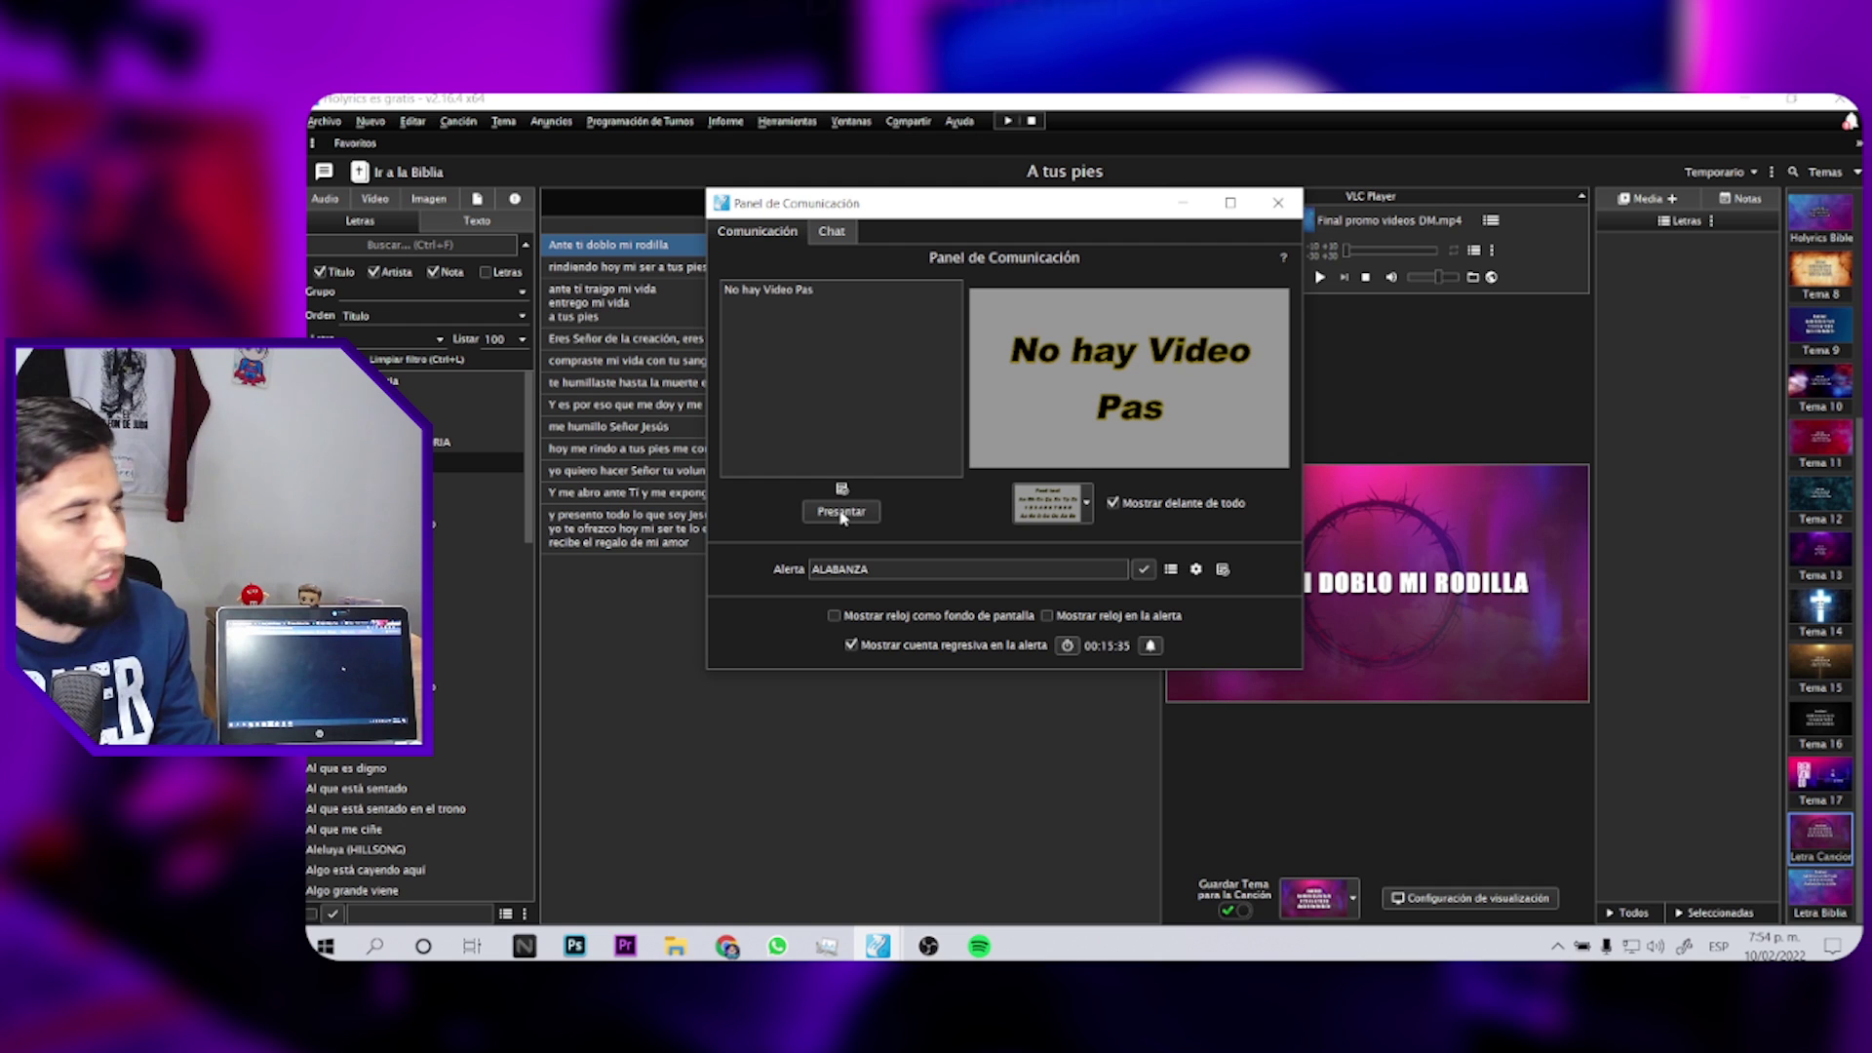
left_click(842, 512)
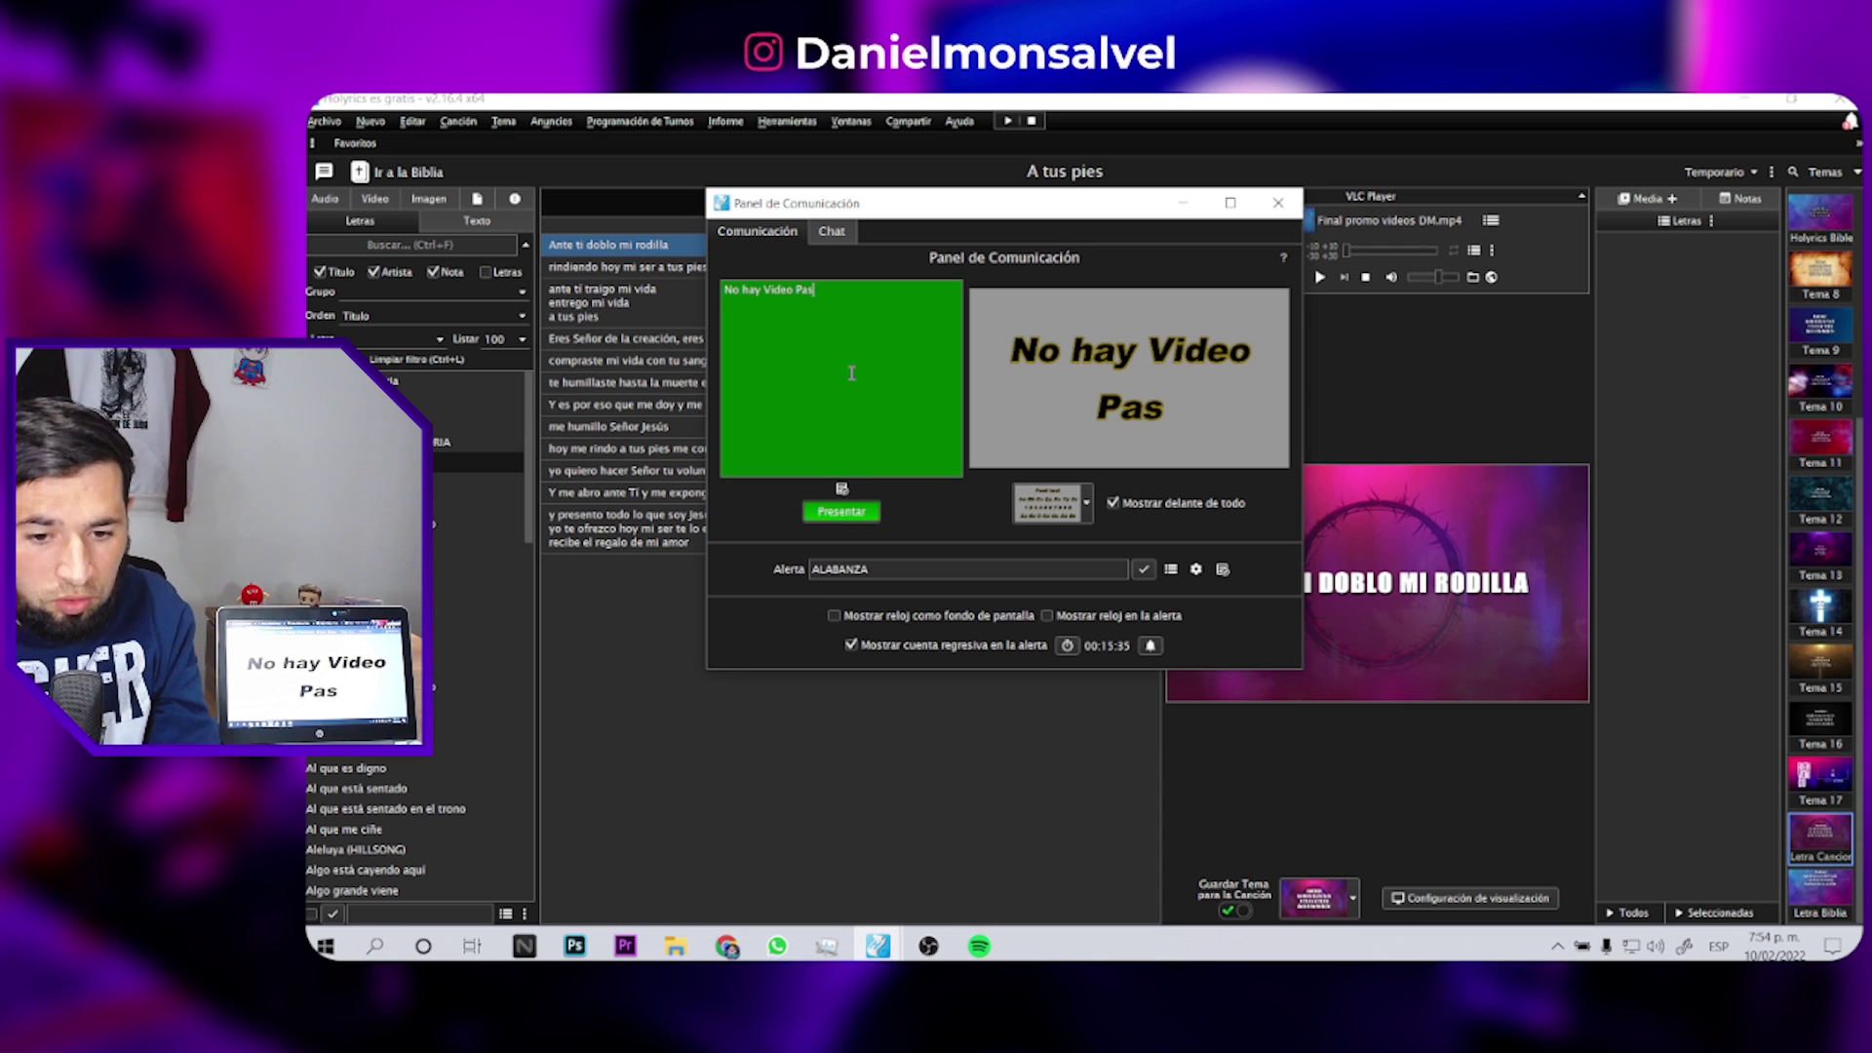
- Replace the presented message with the ready message "Envia a los anuncios y sigue el pastor"
key("ctrl+a")
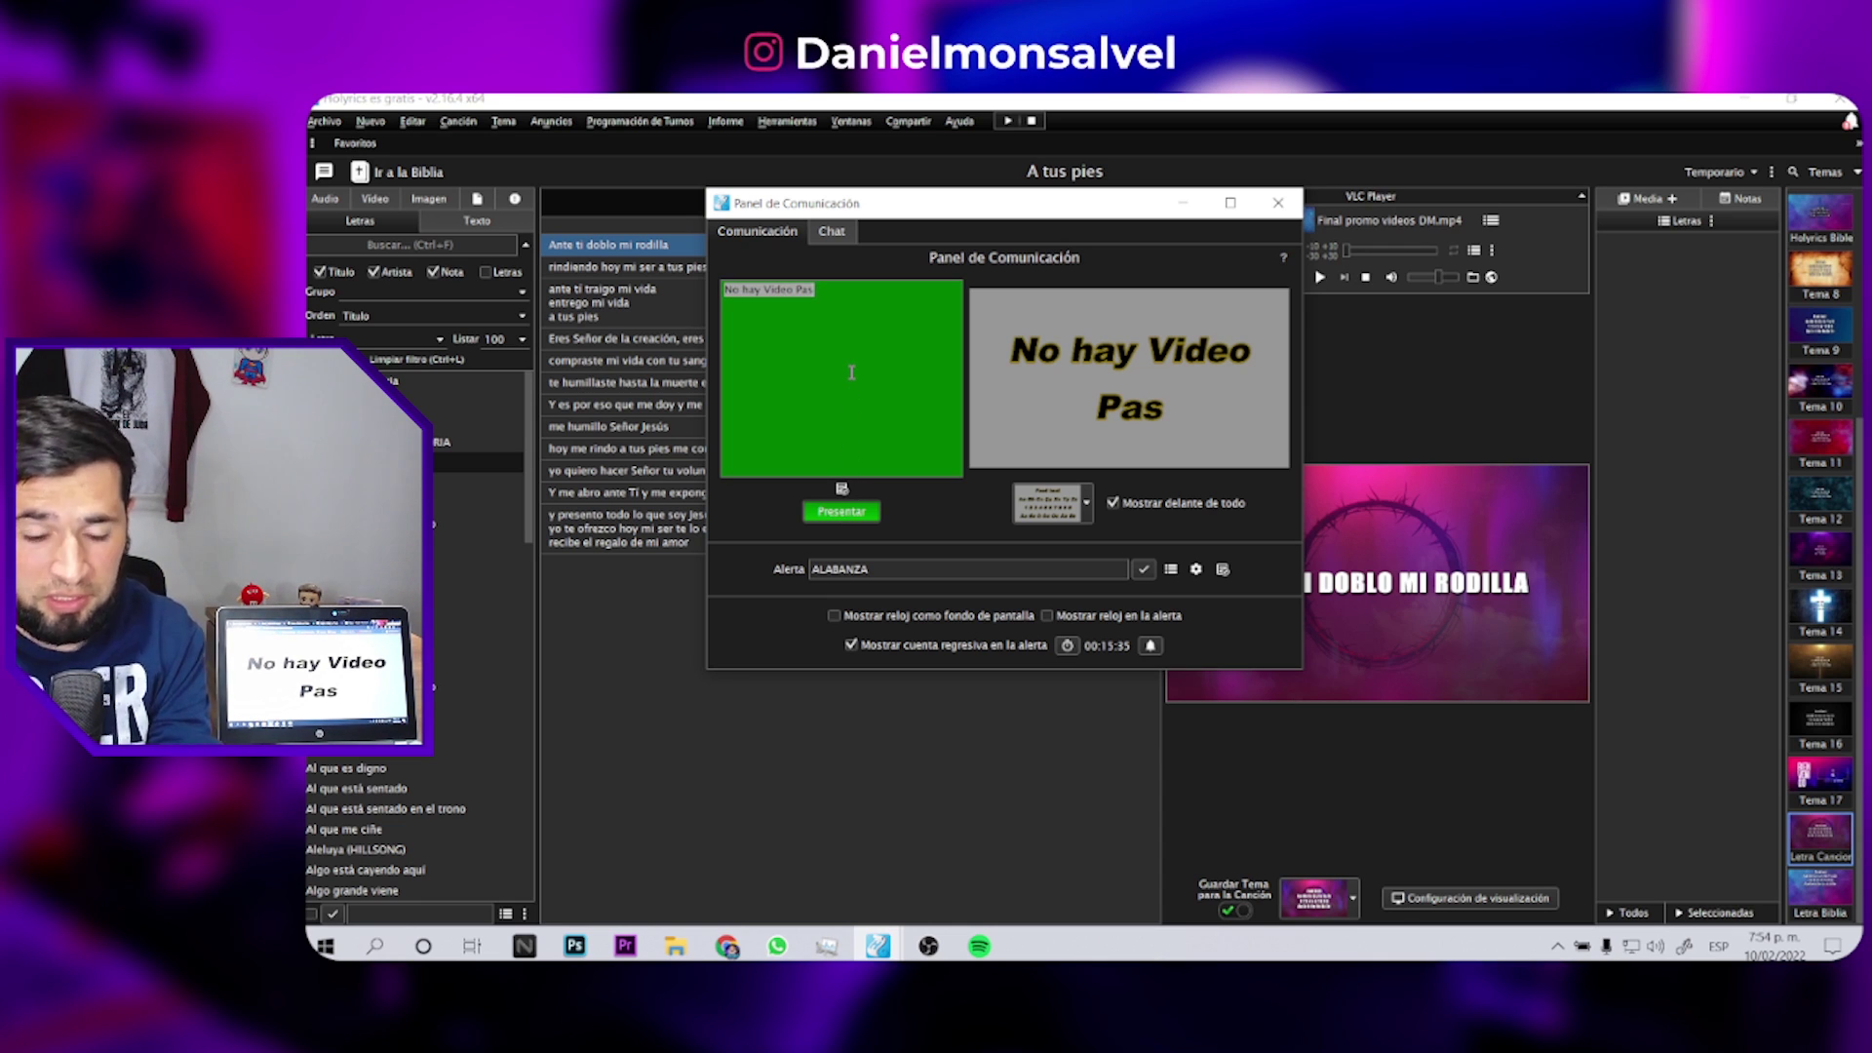
left_click(841, 488)
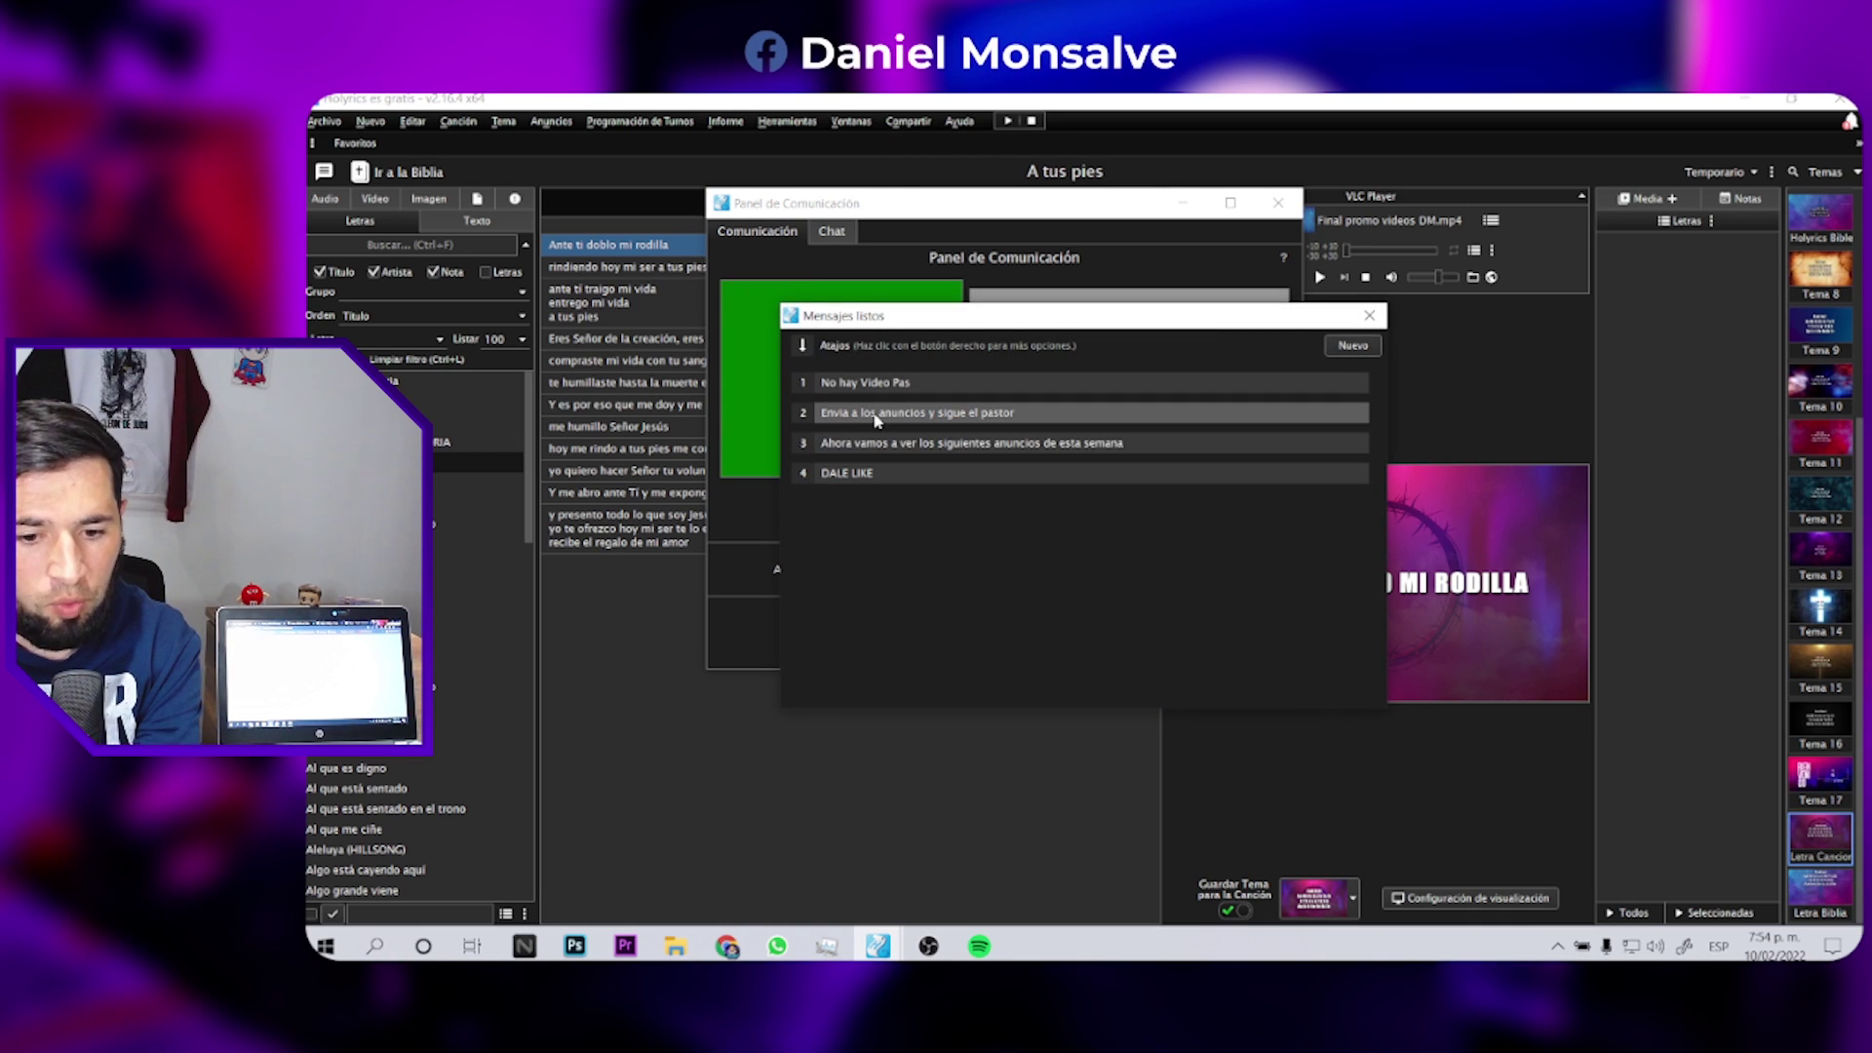
left_click(876, 419)
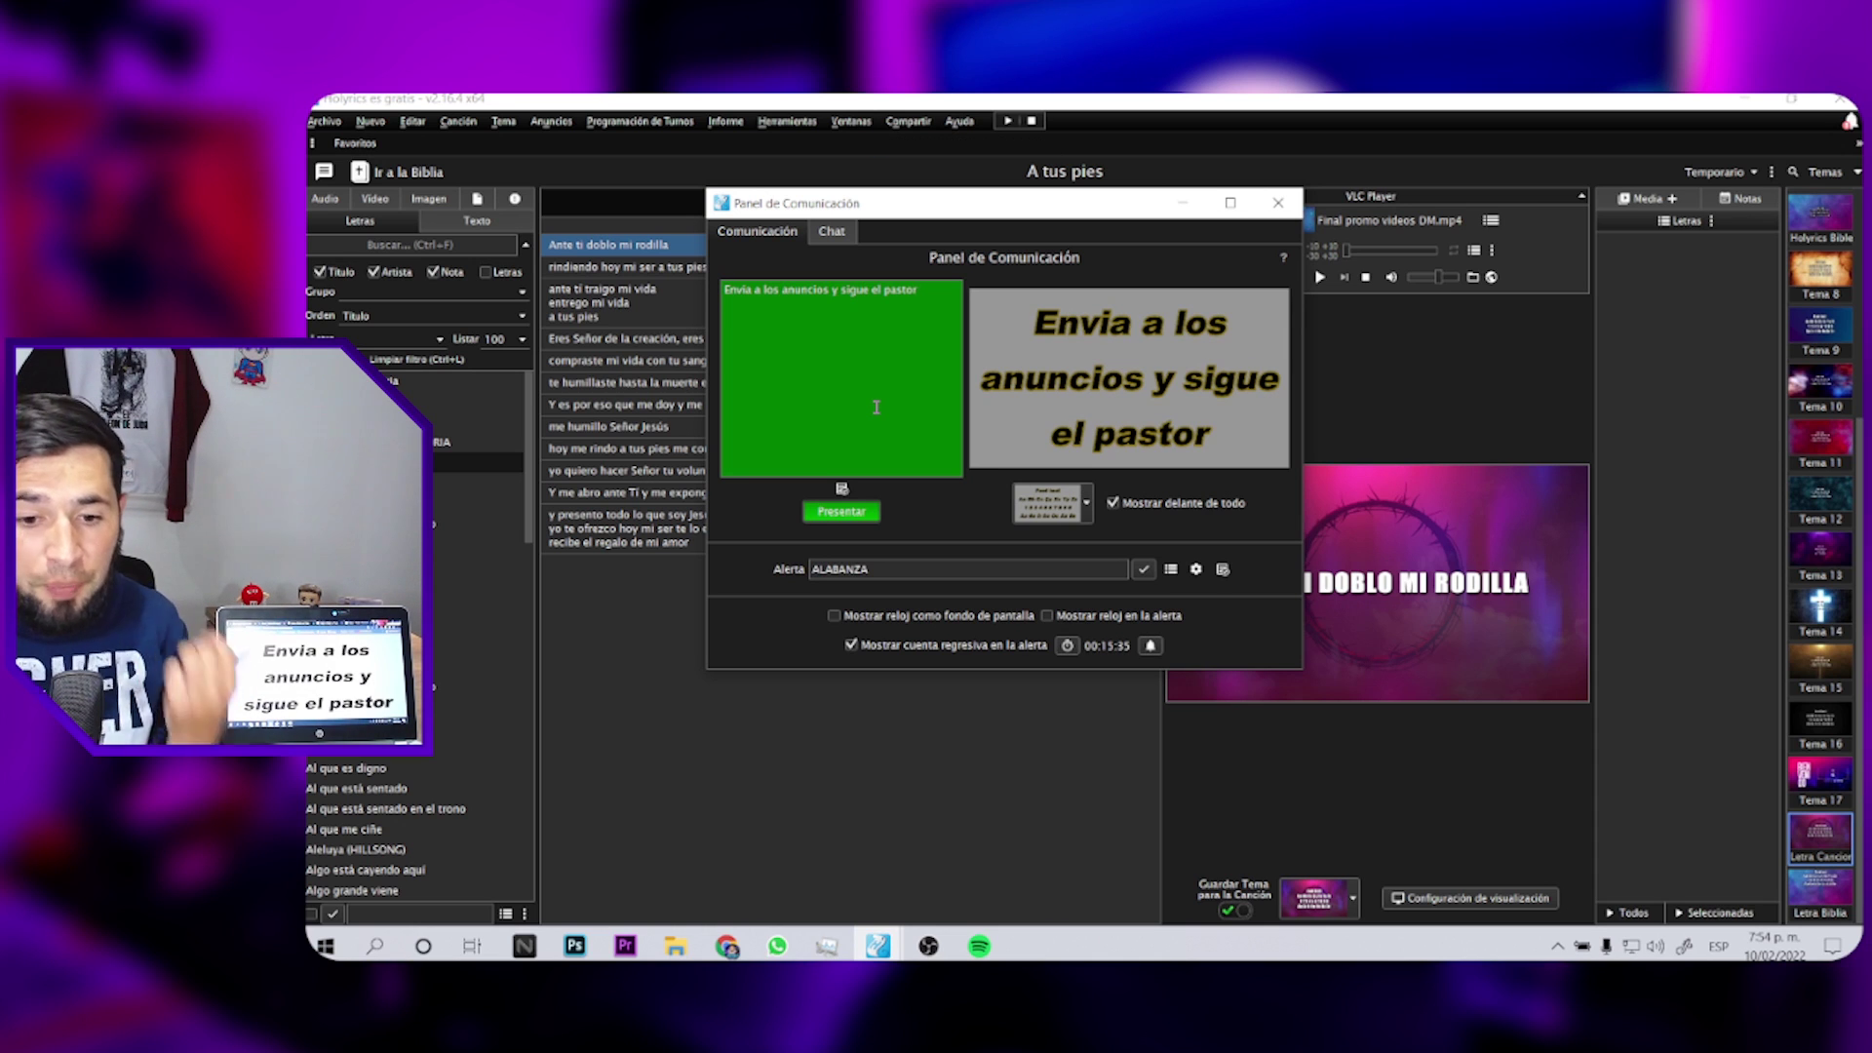
- Append the ready message "DALE LIKE" to the message being presented
left_click(842, 488)
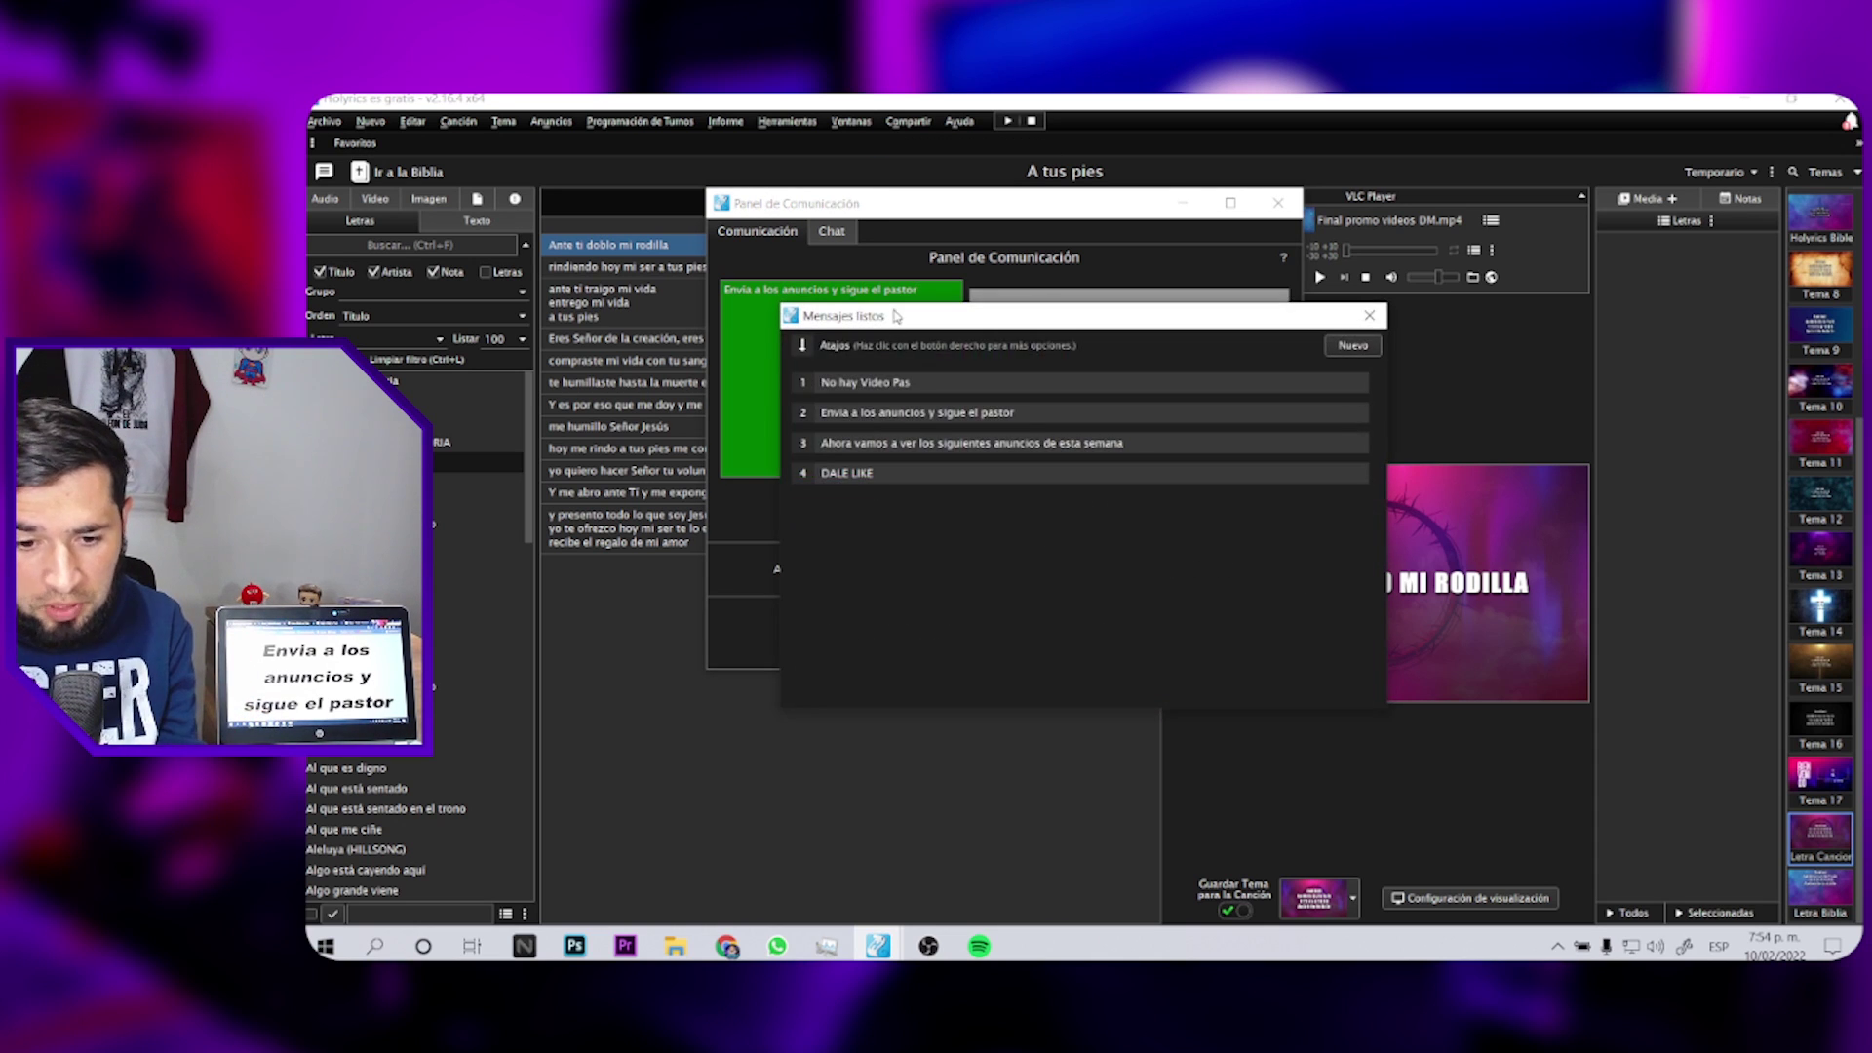
left_click_drag(895, 315, 1110, 273)
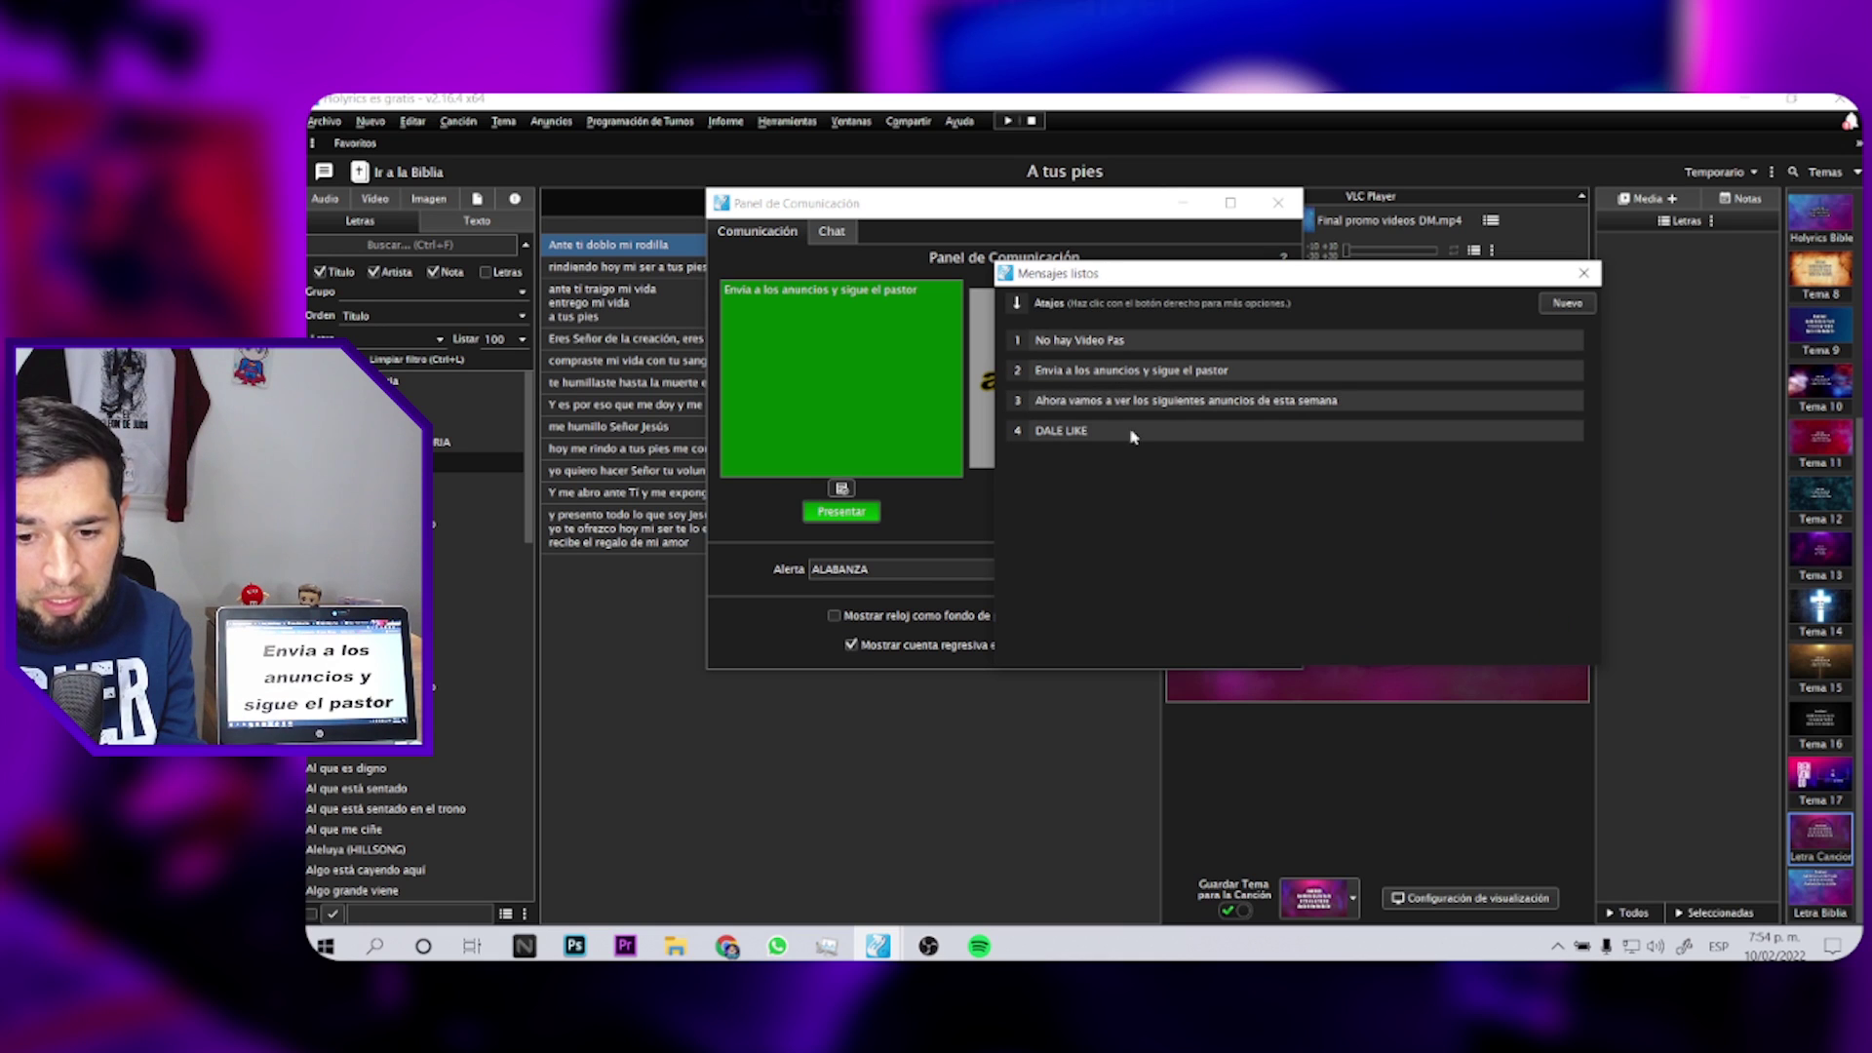
double_click(1077, 439)
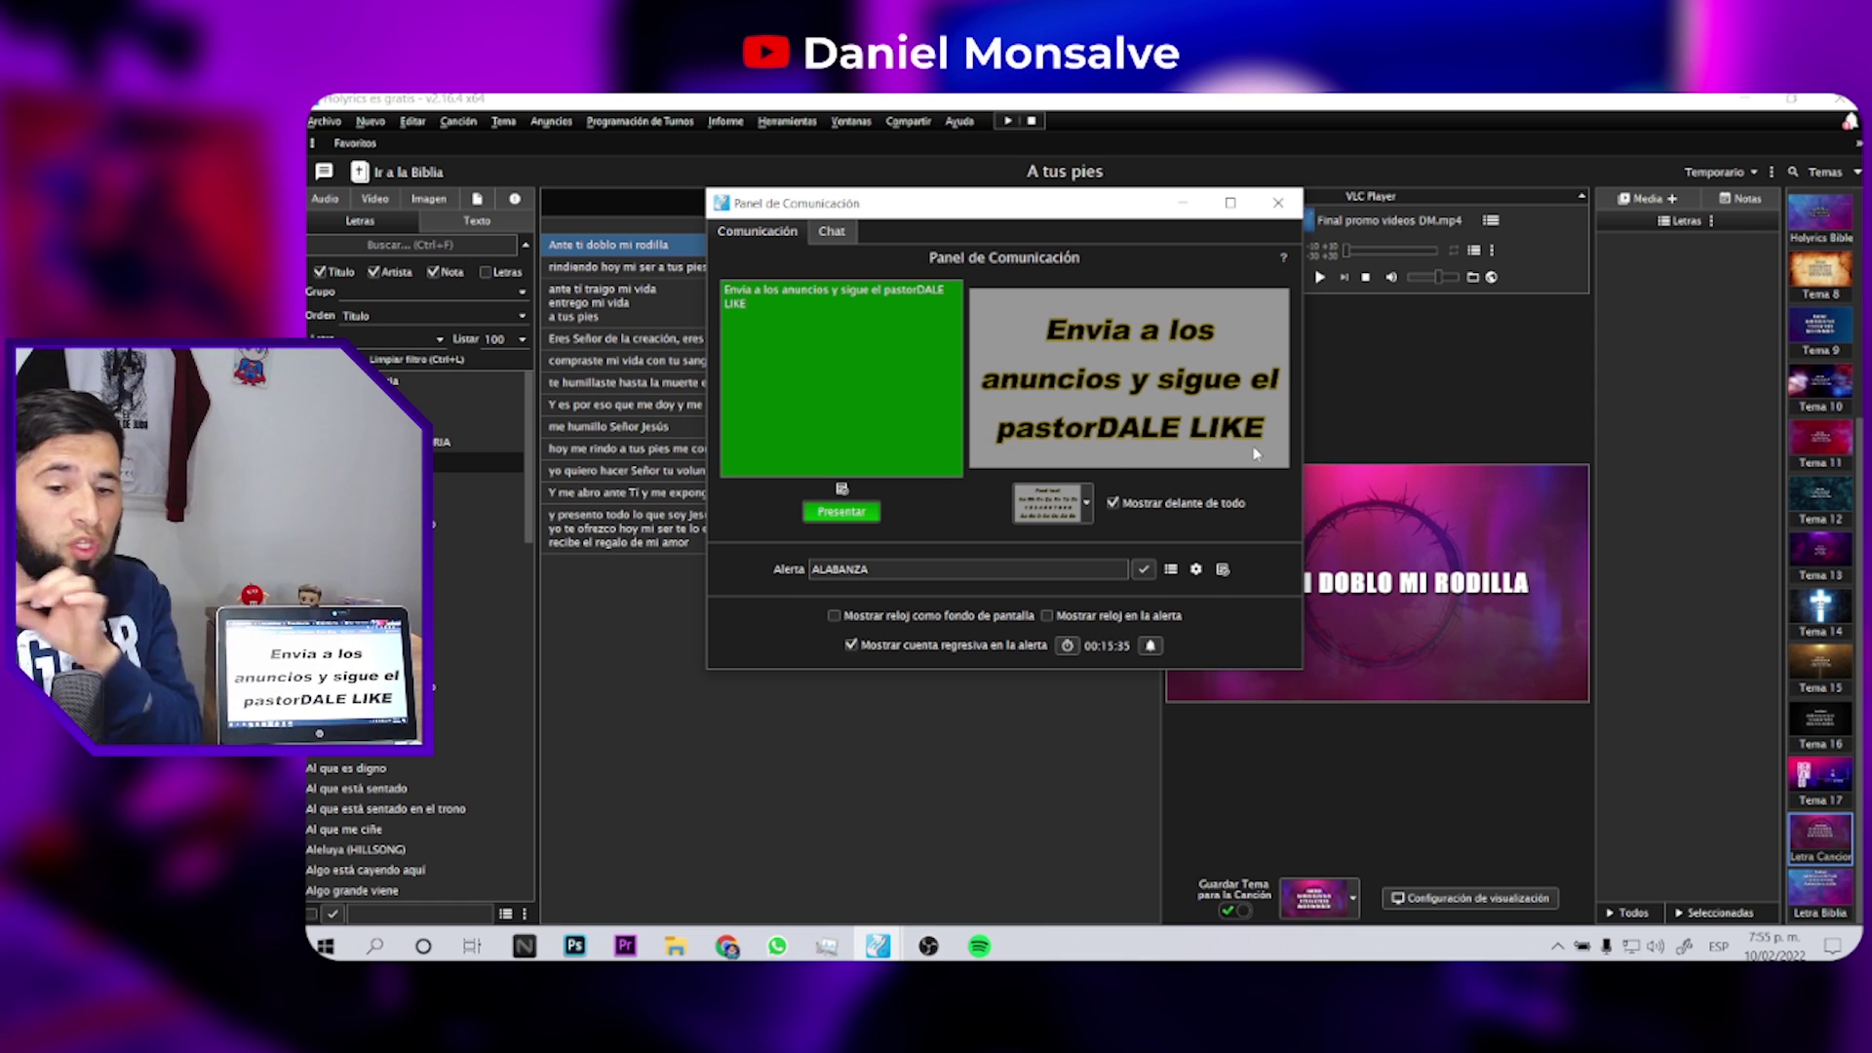
- Clear the presented message and fill it with only the ready message "DALE LIKE"
key("ctrl+a")
key("BackSpace")
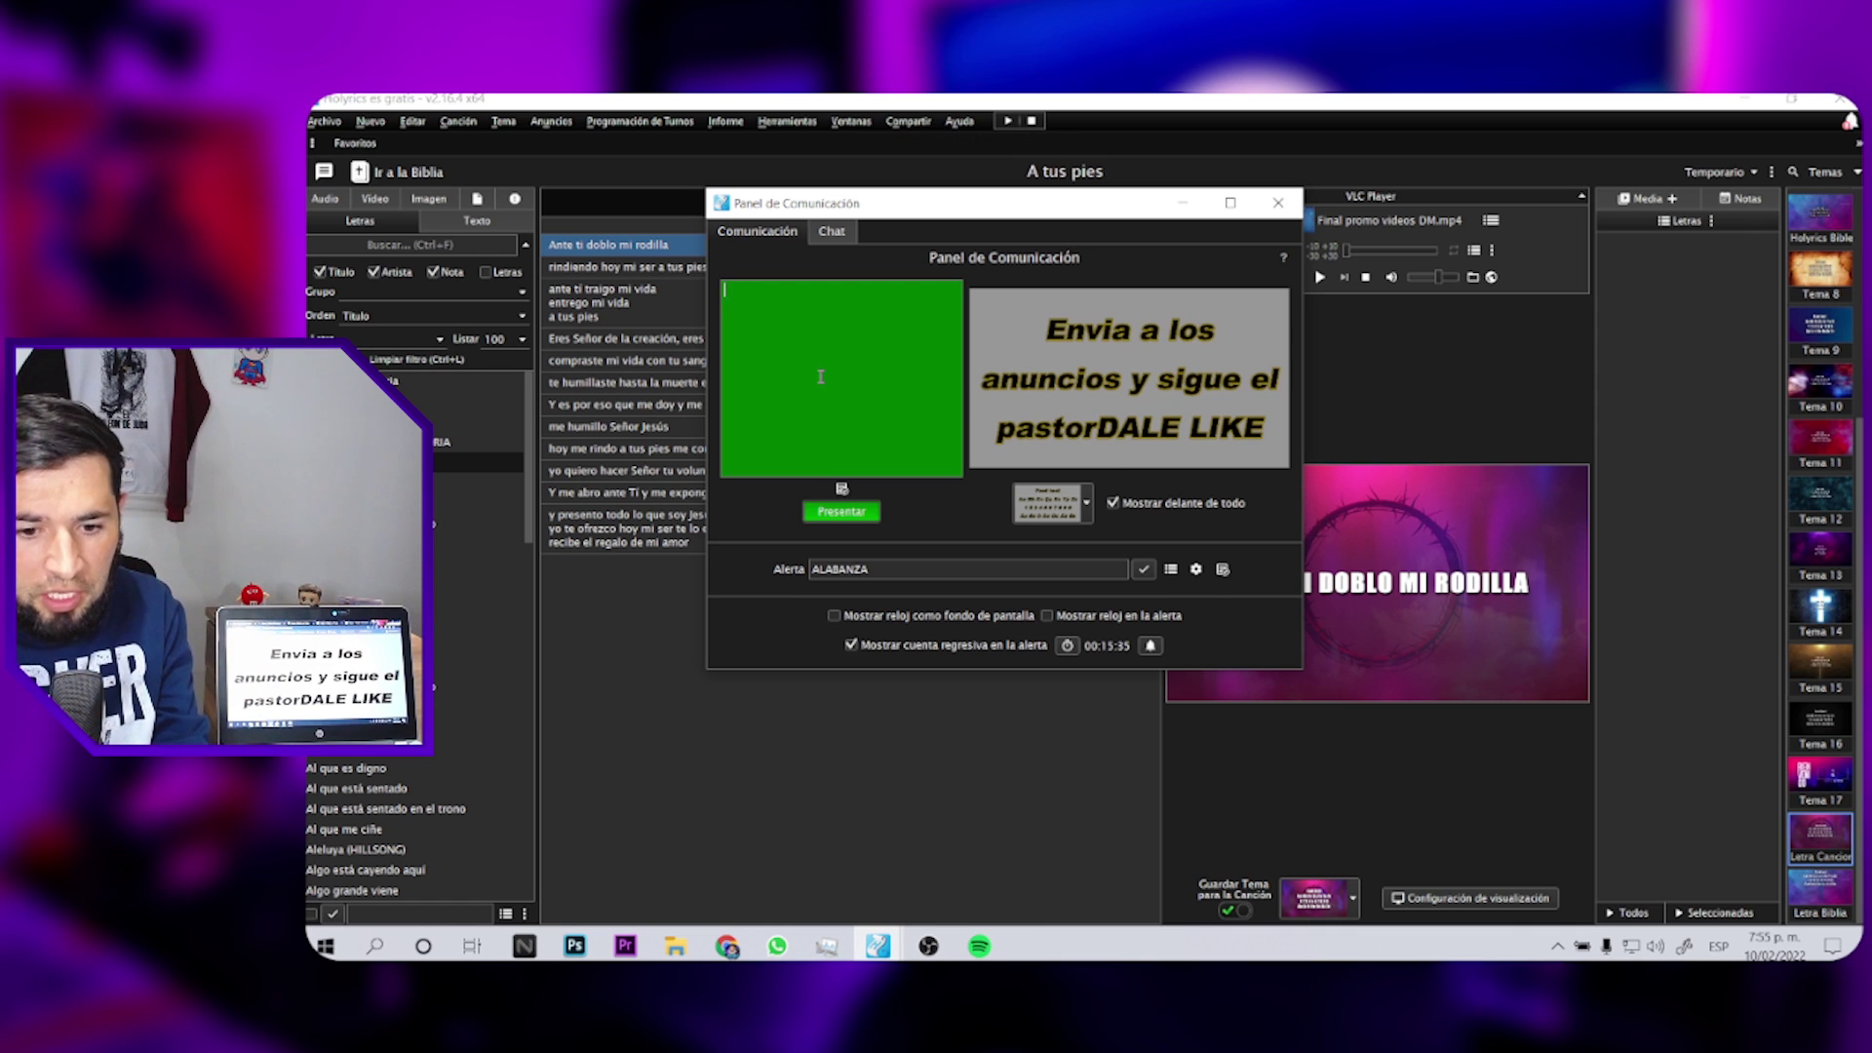
left_click(841, 488)
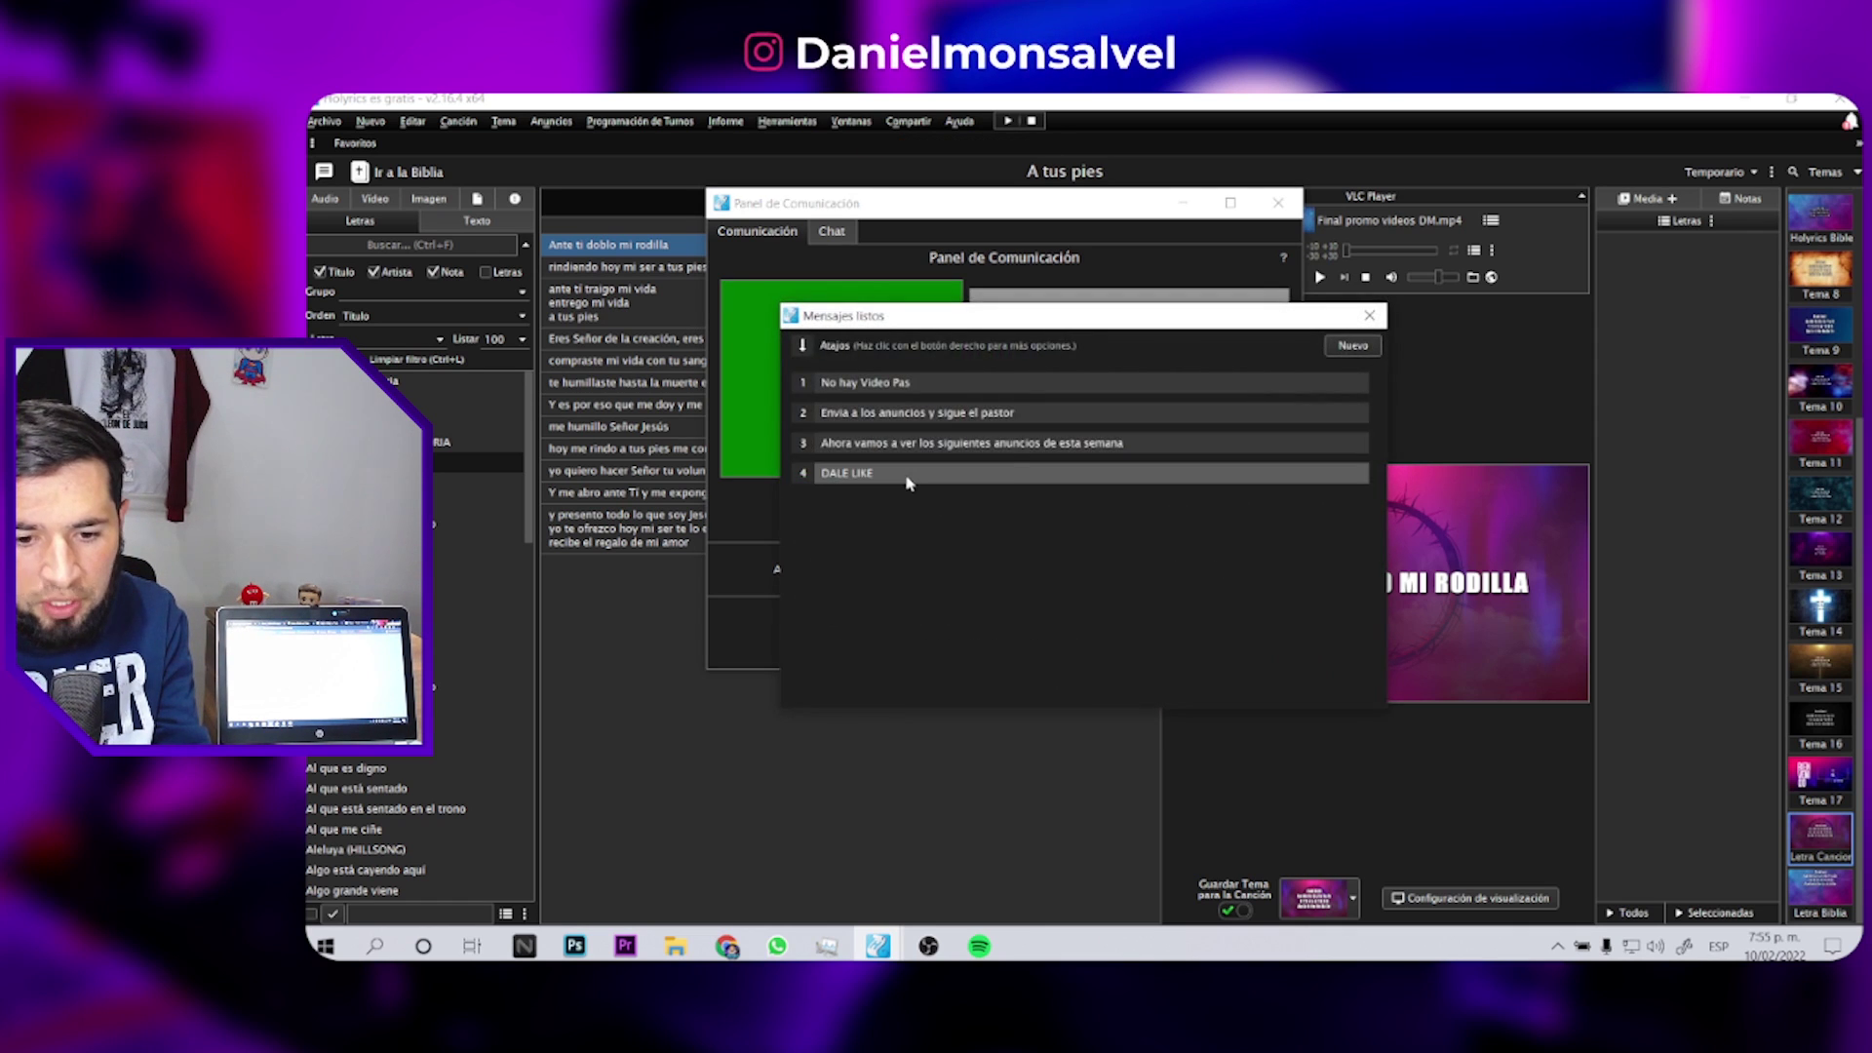
left_click(906, 473)
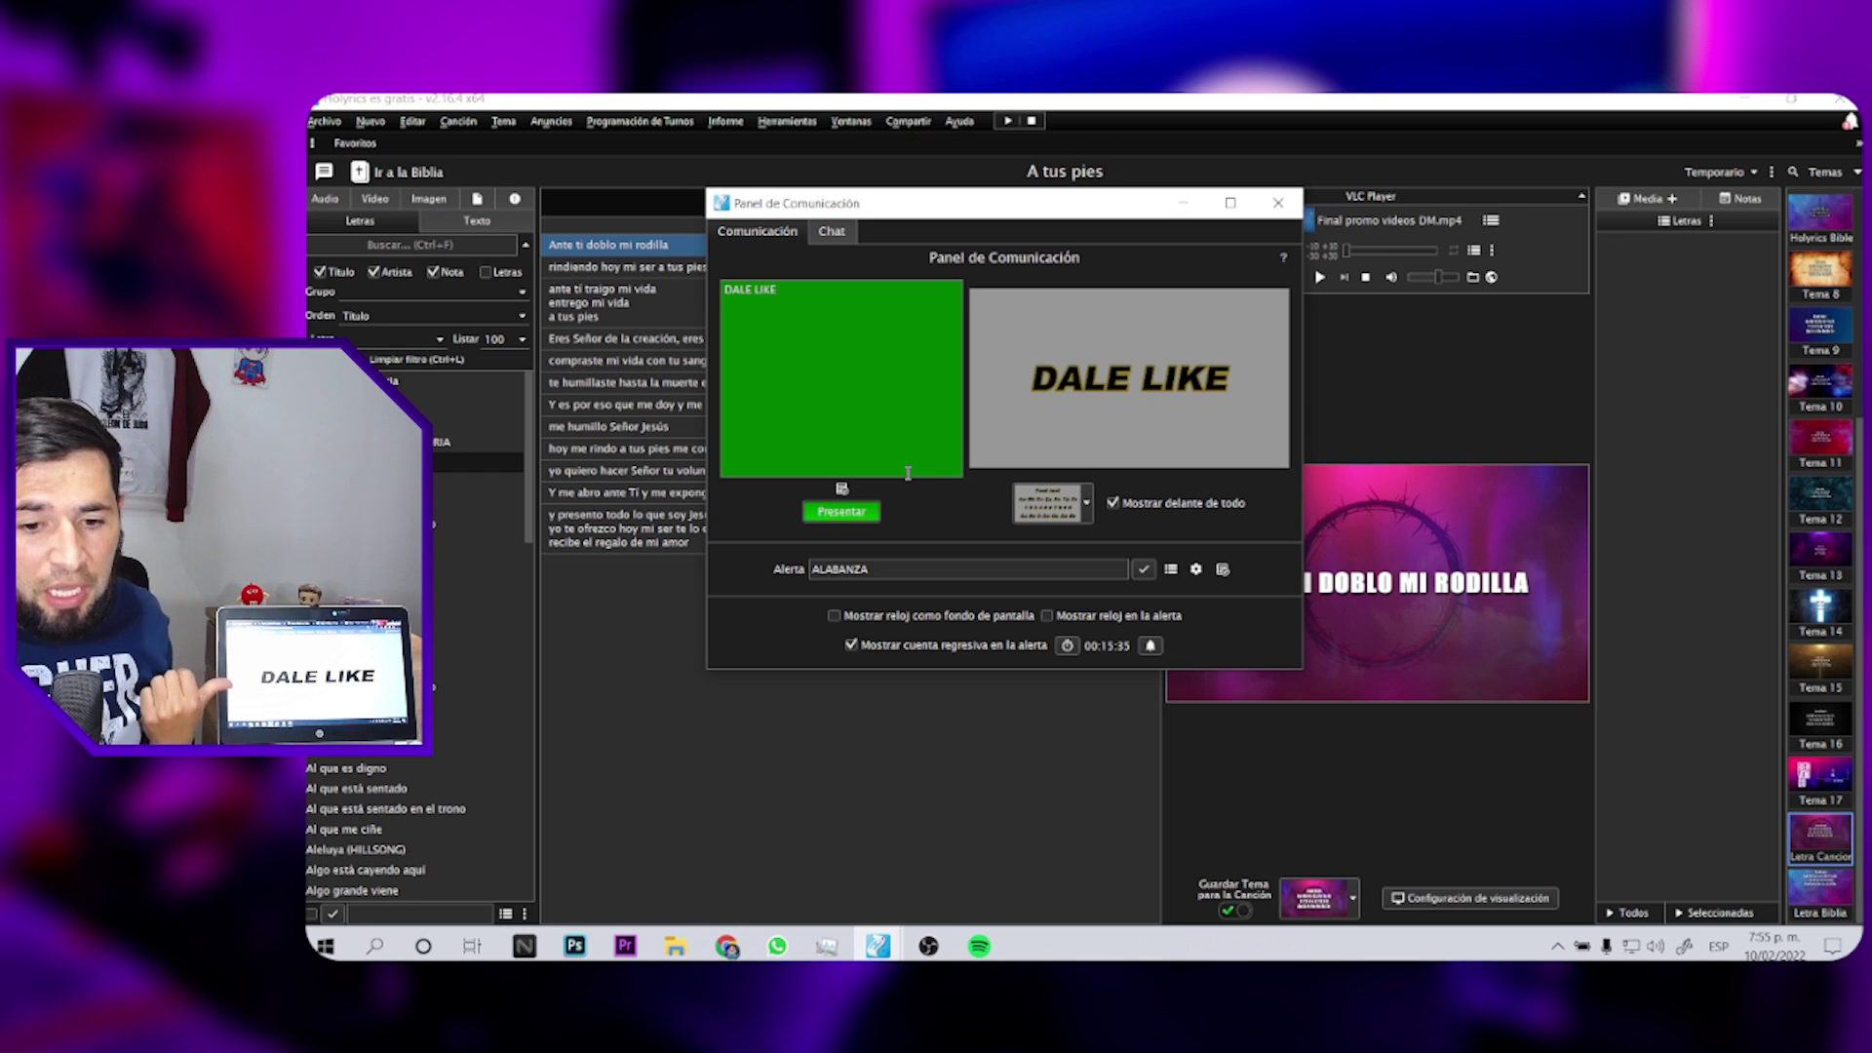
- Replace the presented message with the ready message "Ahora vamos a ver los siguientes anuncios de esta semana"
key("ctrl+a")
key("BackSpace")
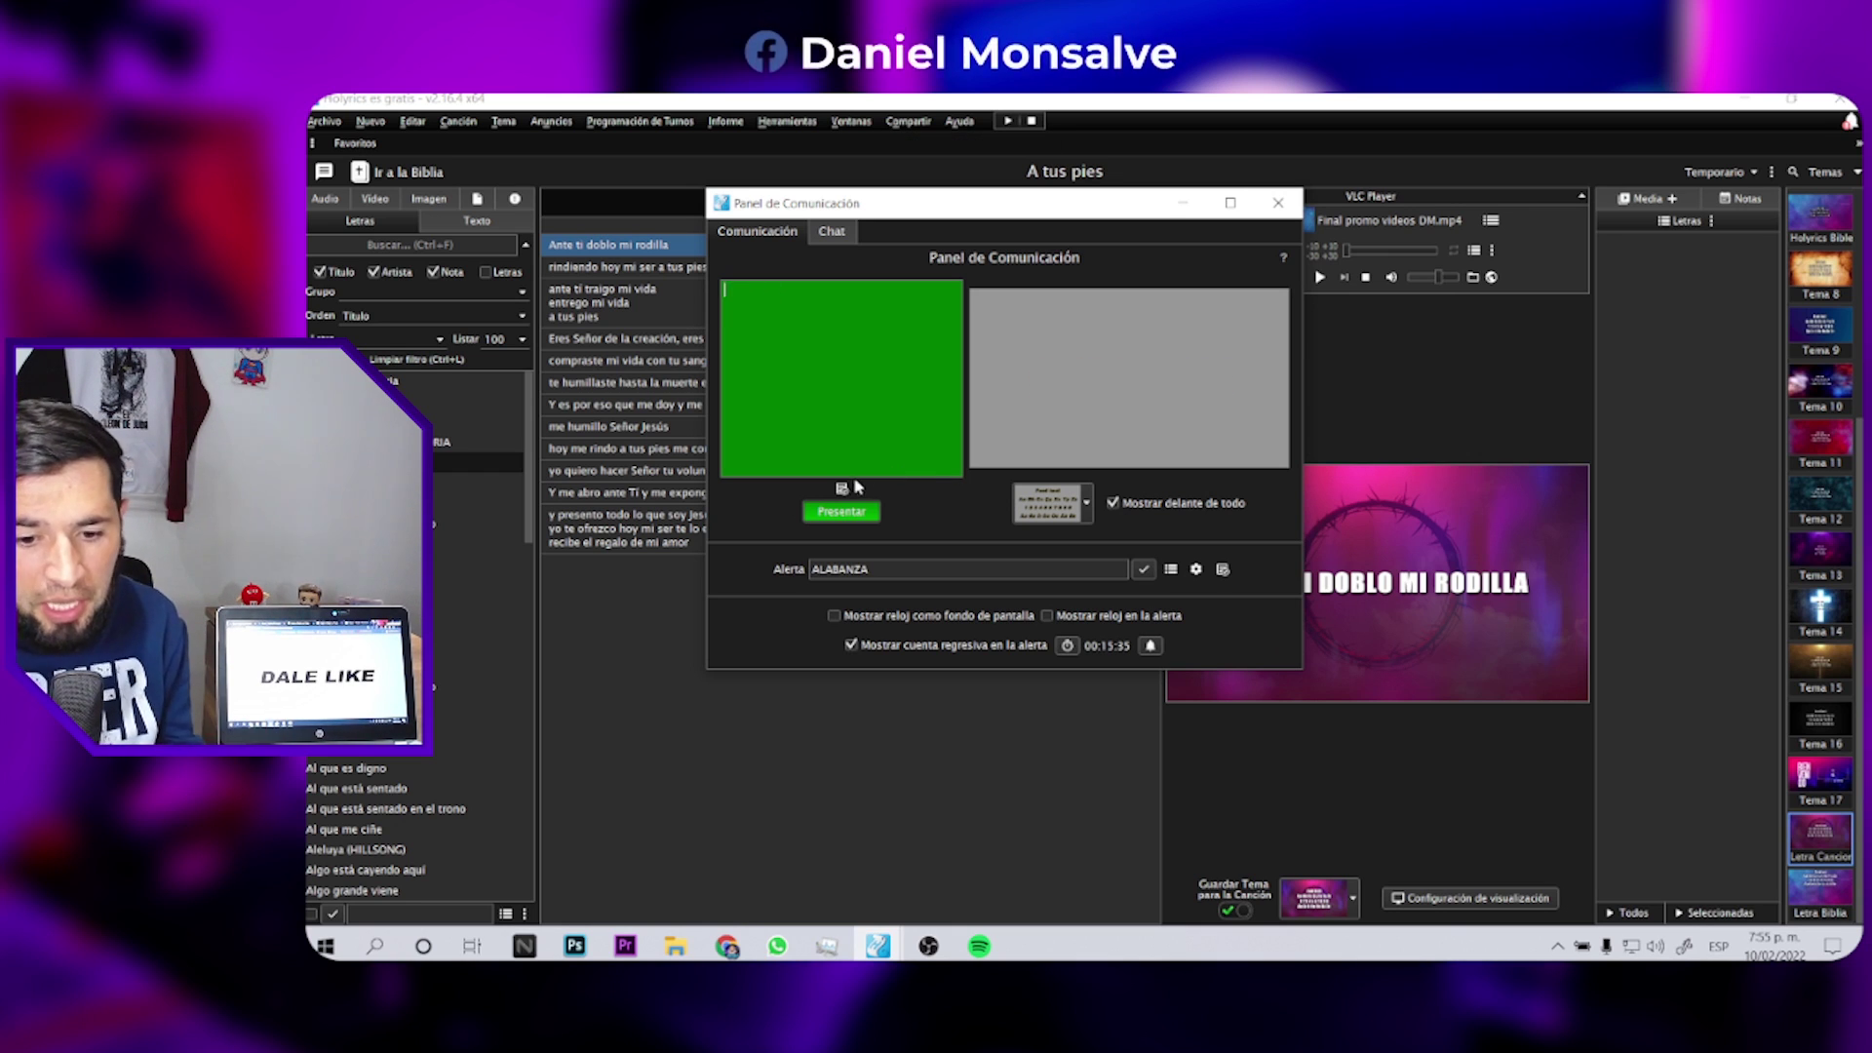
left_click(841, 490)
left_click(920, 448)
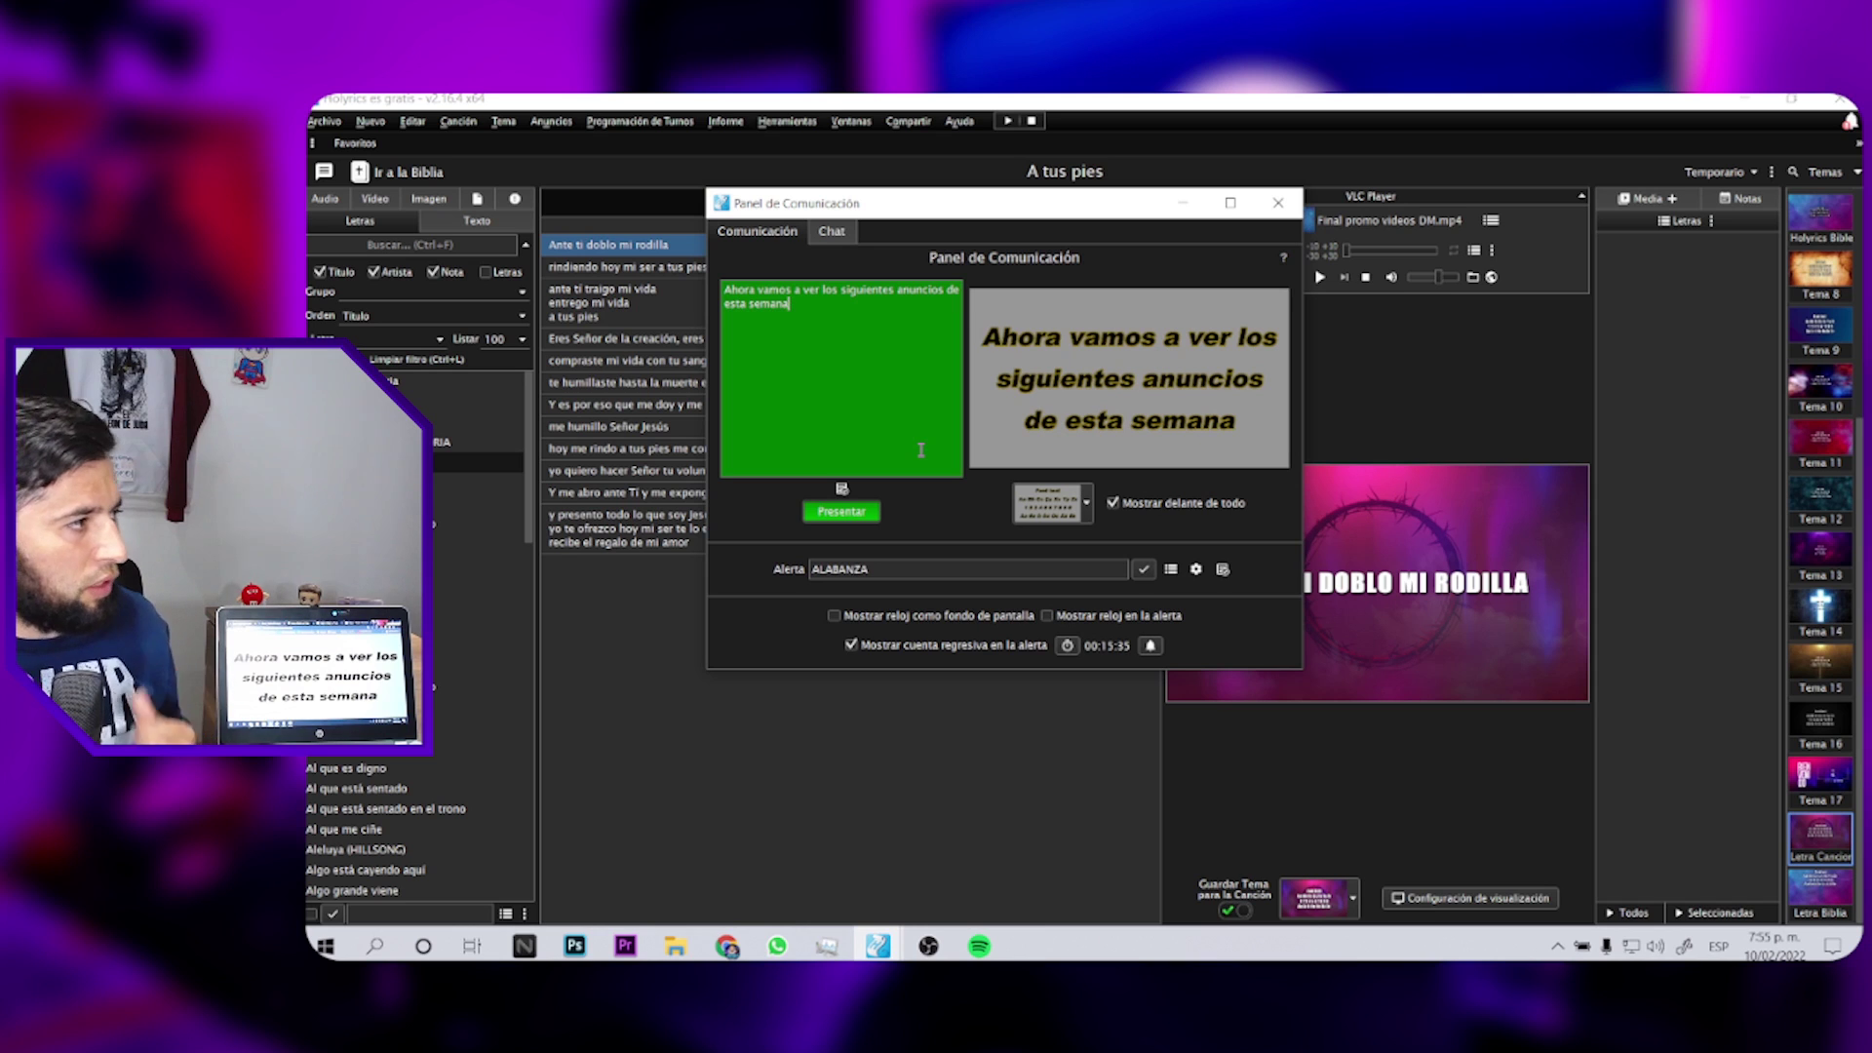
- Empty the communication message and stop presenting it
key("ctrl+a")
key("BackSpace")
left_click(867, 511)
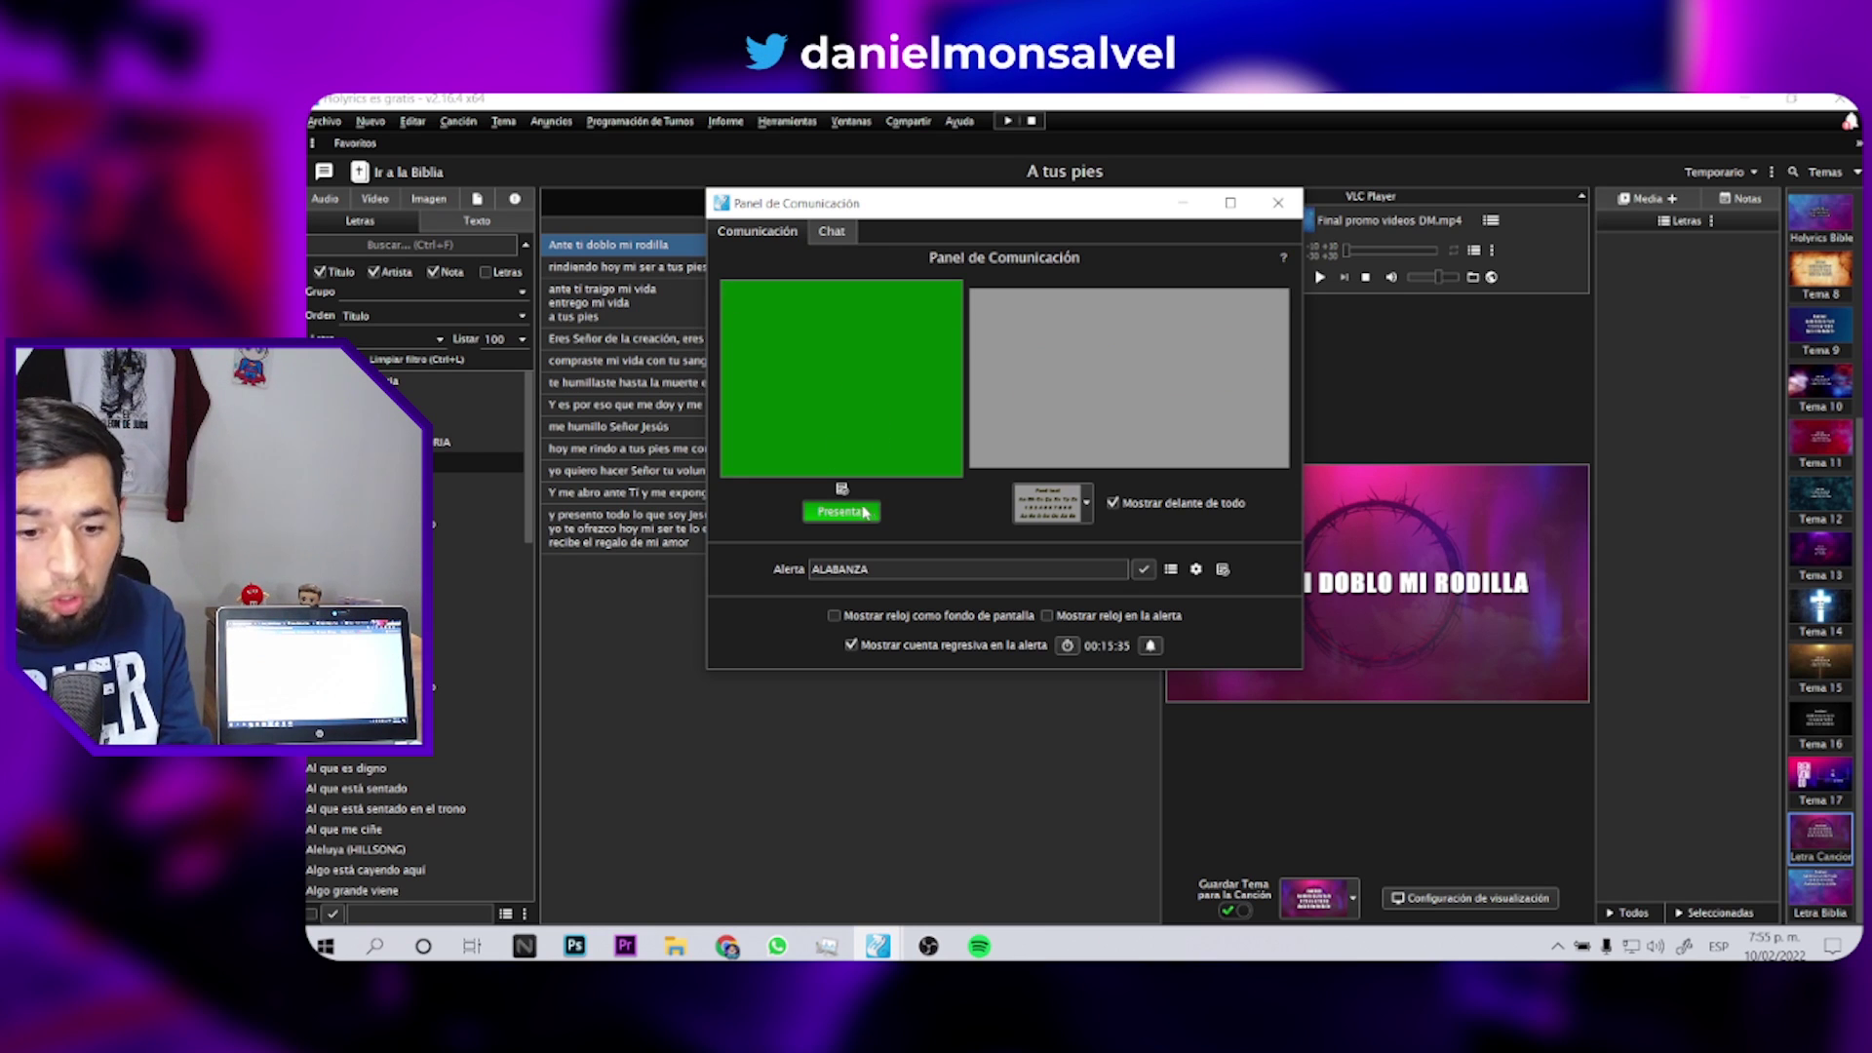
left_click(861, 515)
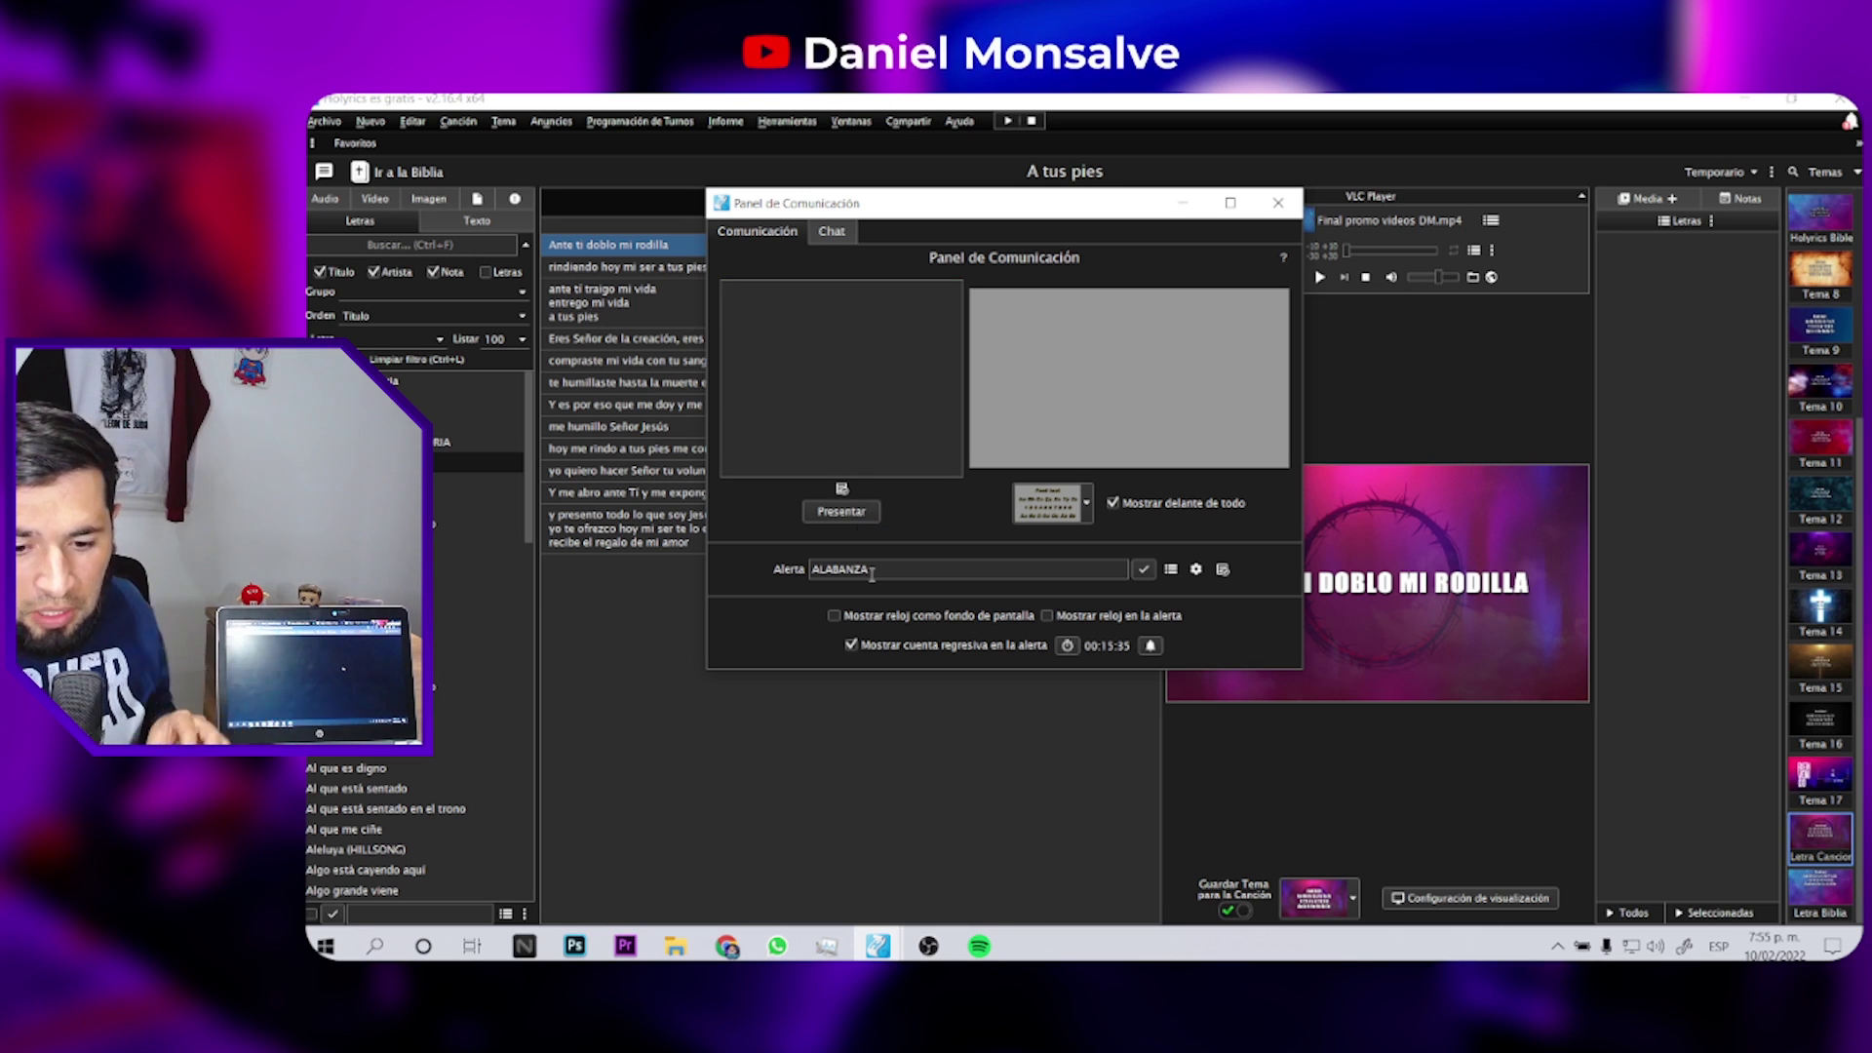
- Turn off showing the countdown in the alert, and start a 15-minute countdown
left_click(850, 646)
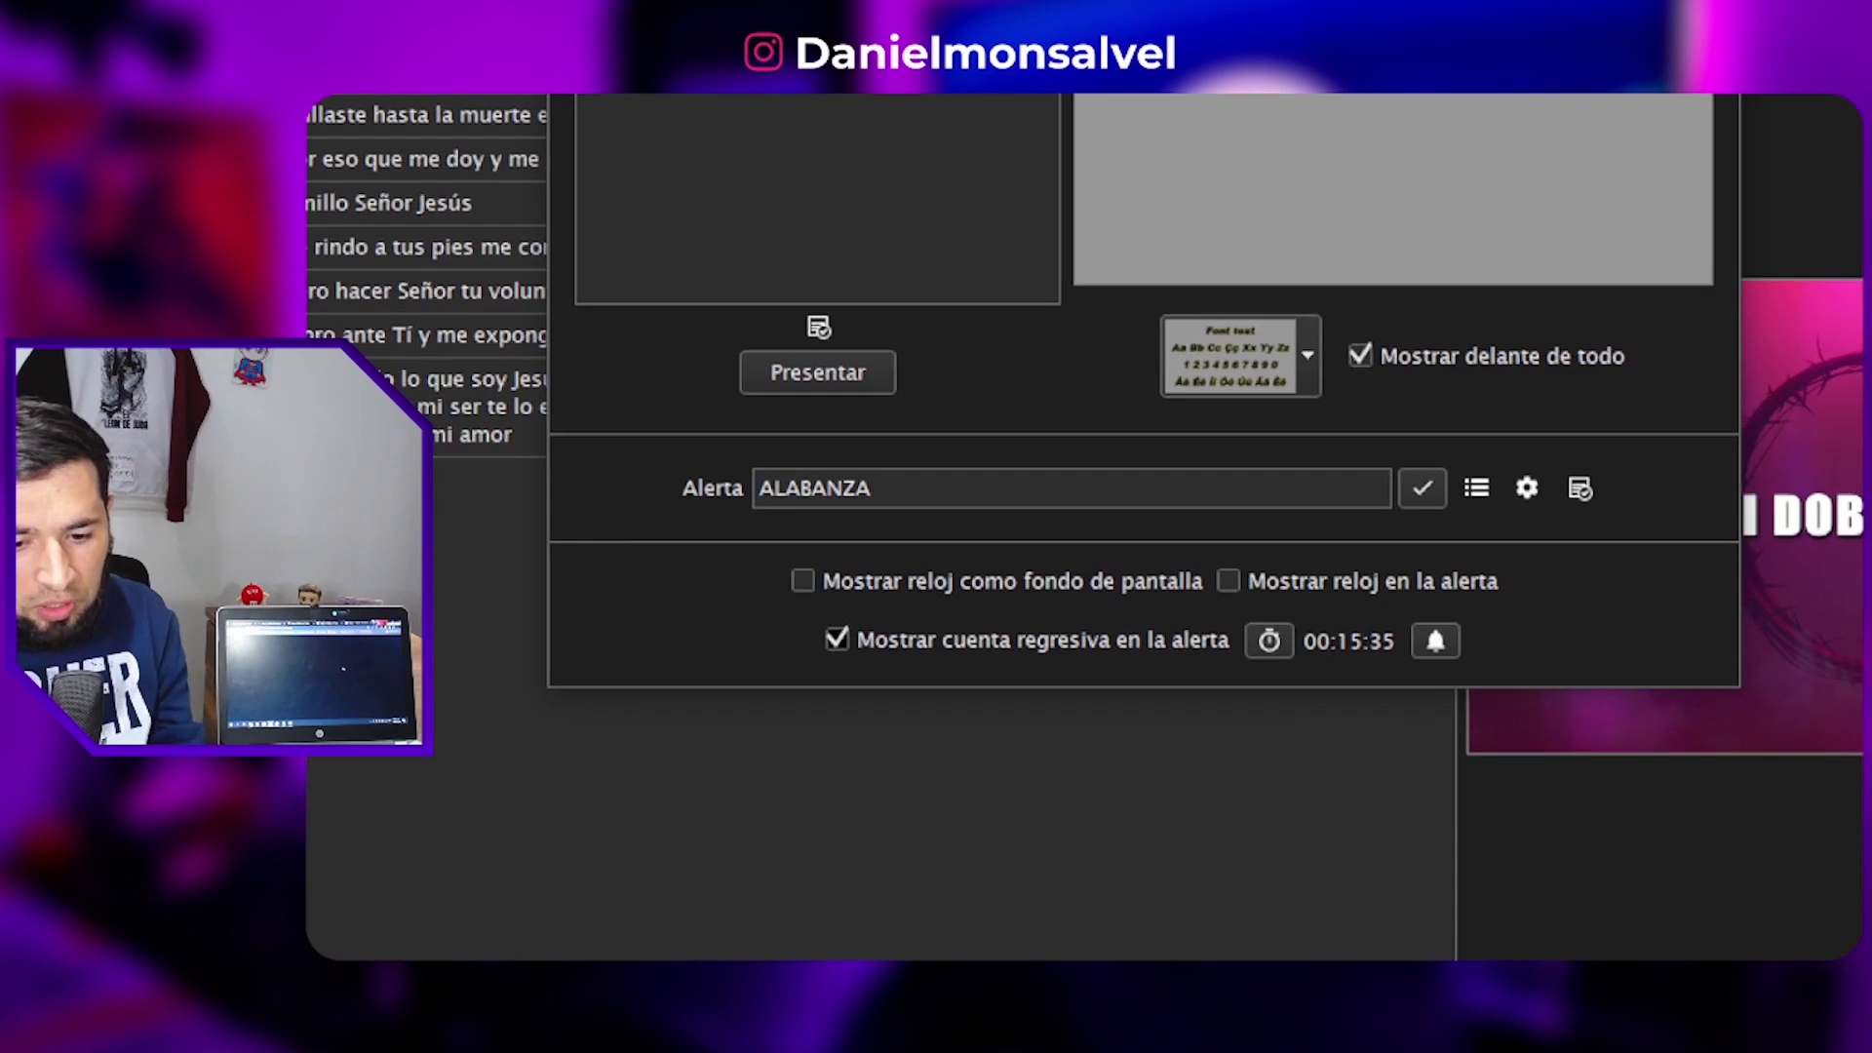
left_click_drag(775, 606, 1238, 686)
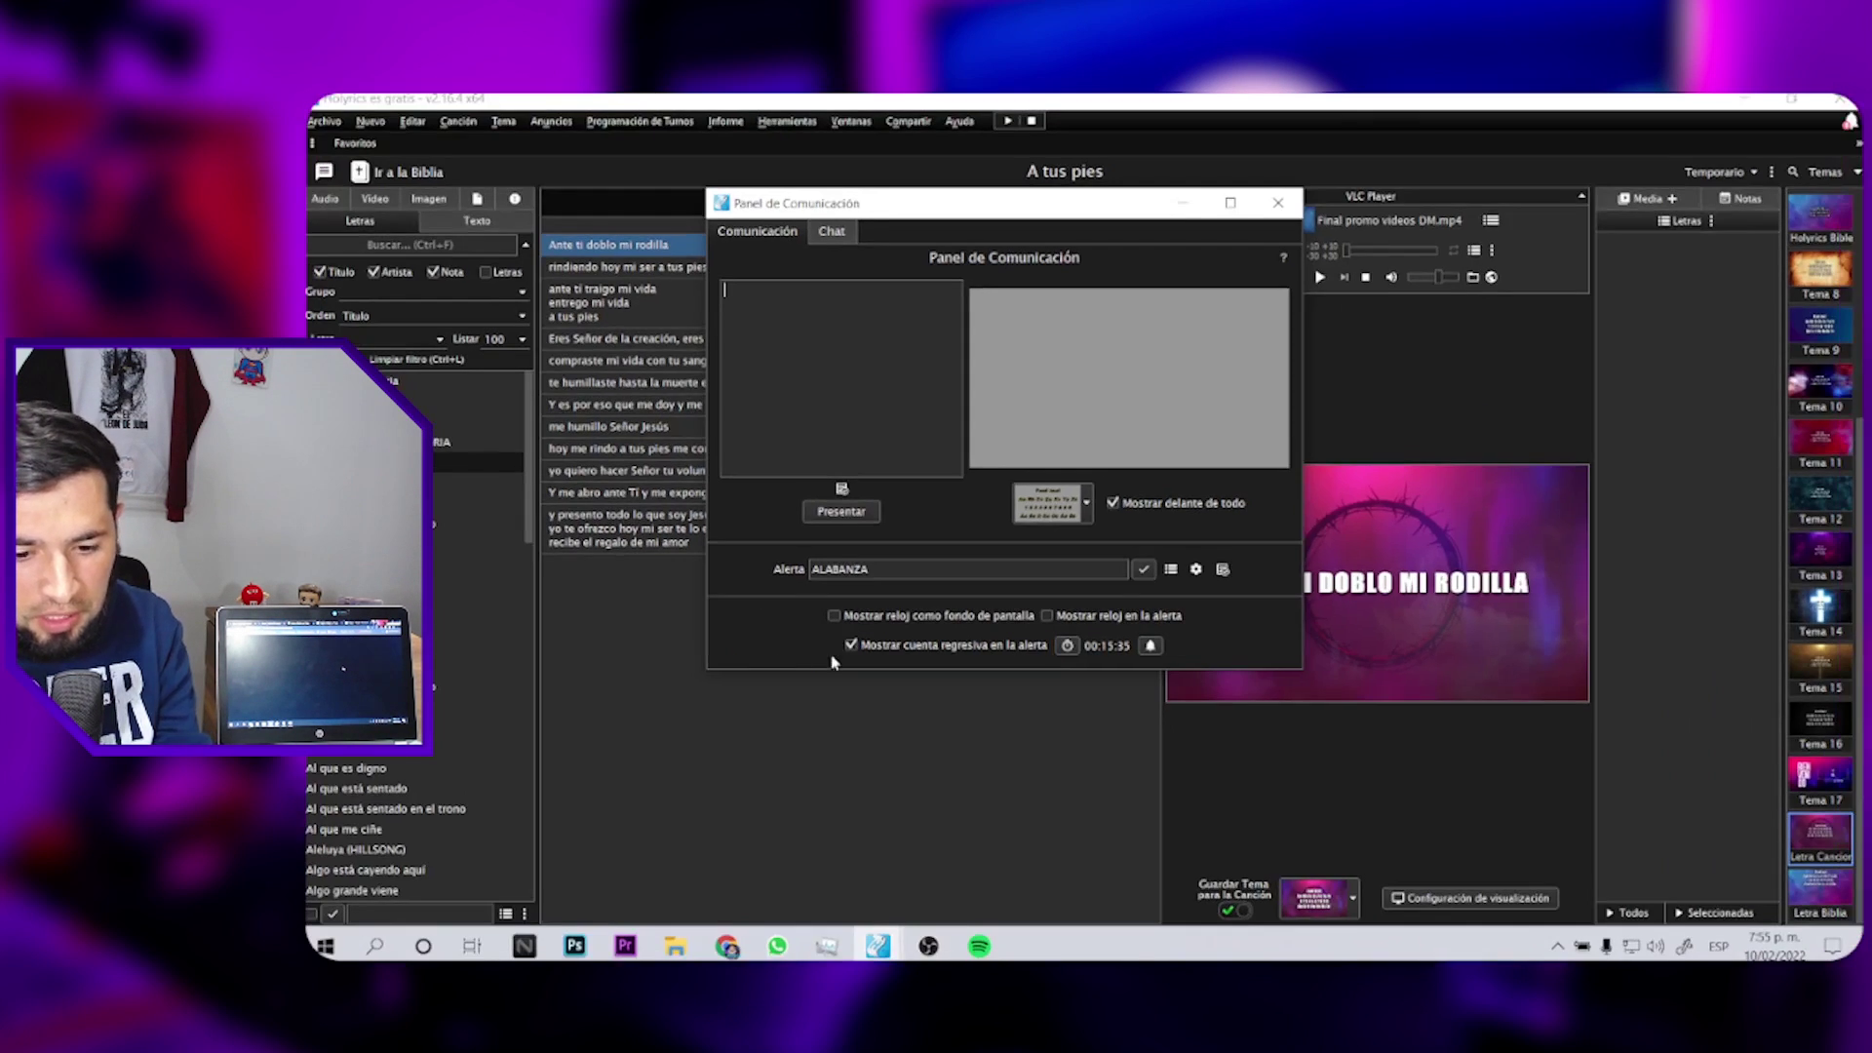
left_click(850, 646)
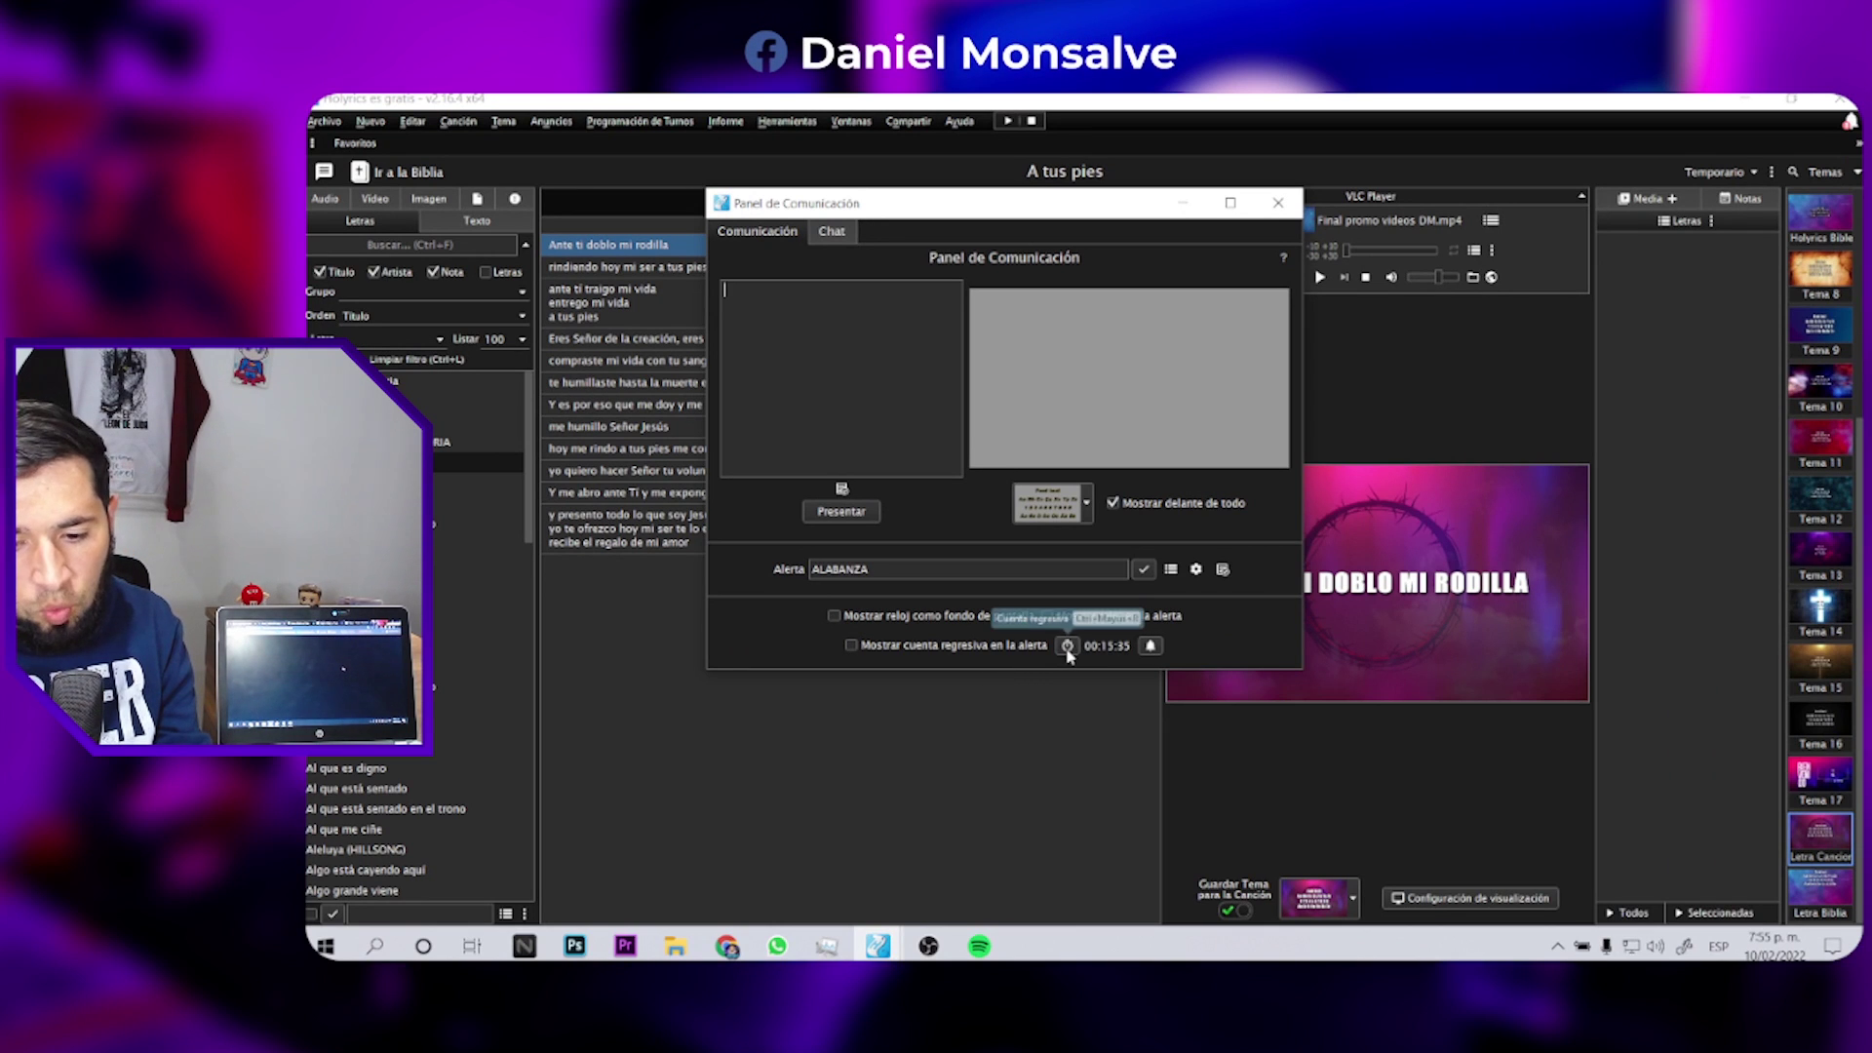
left_click(1066, 648)
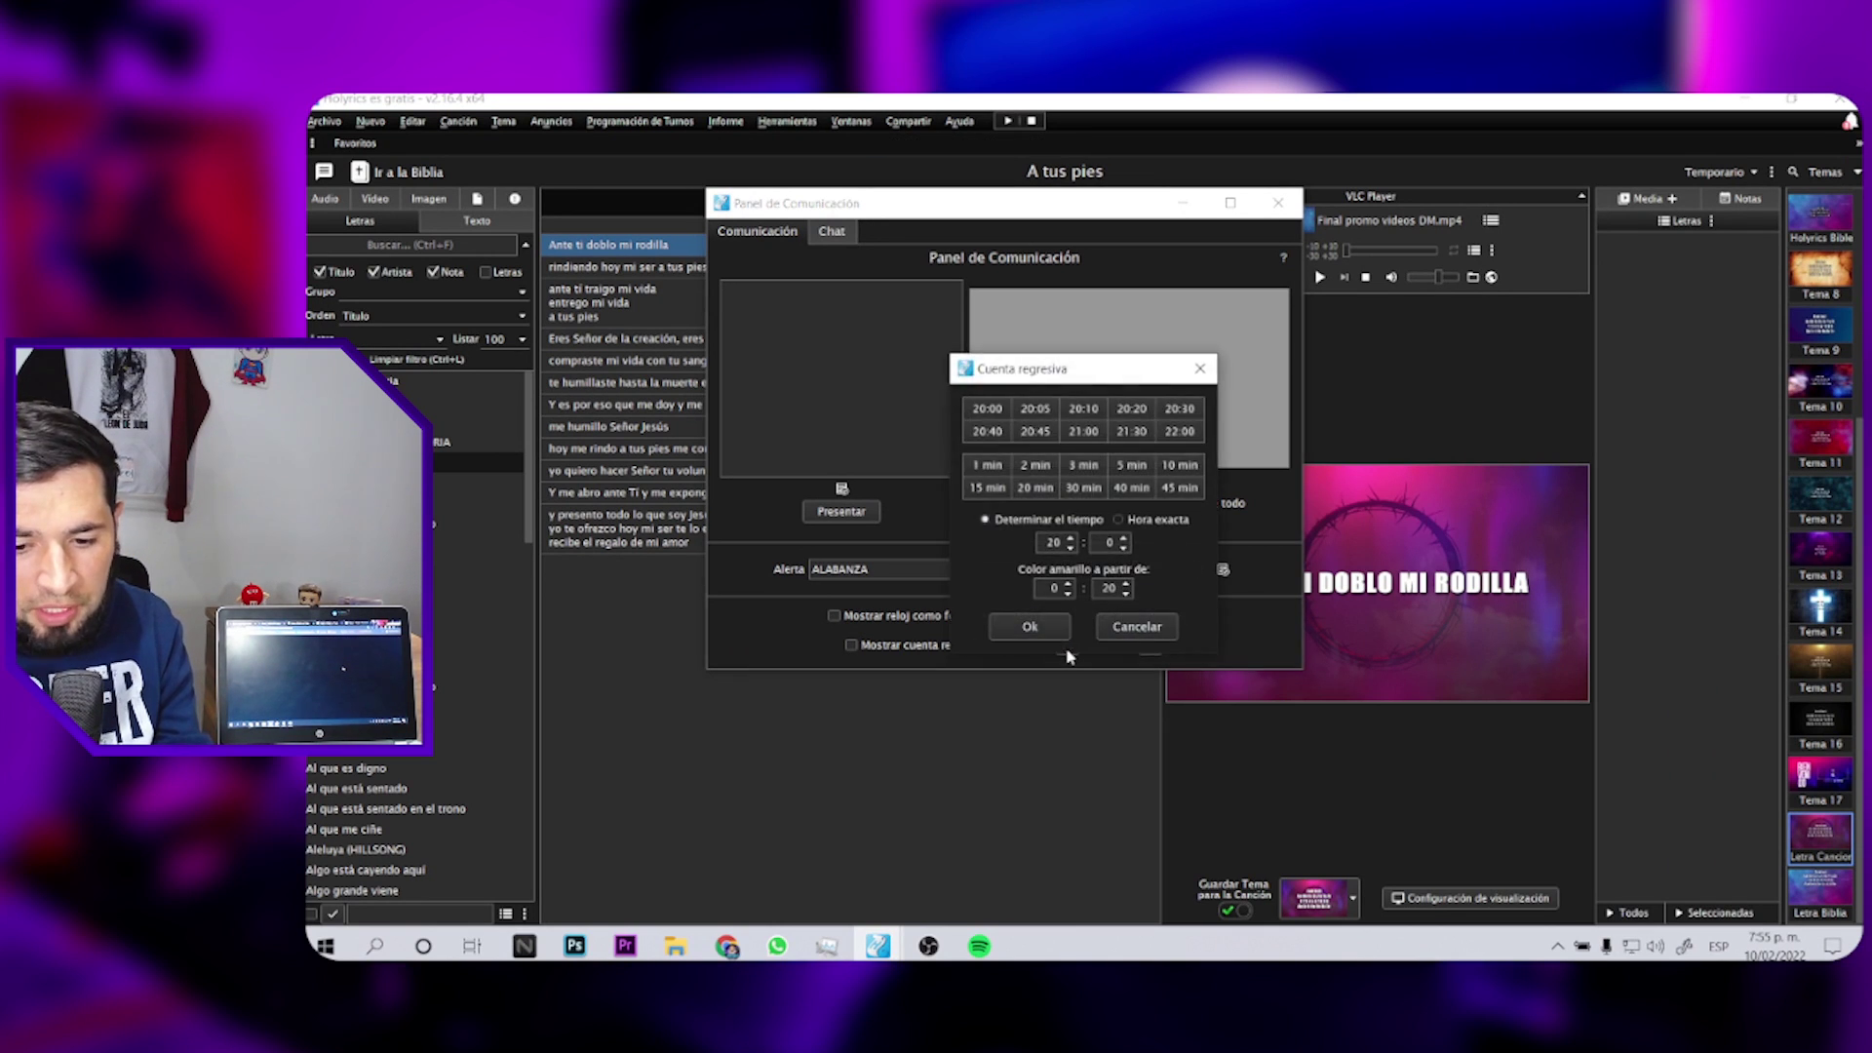
left_click(986, 488)
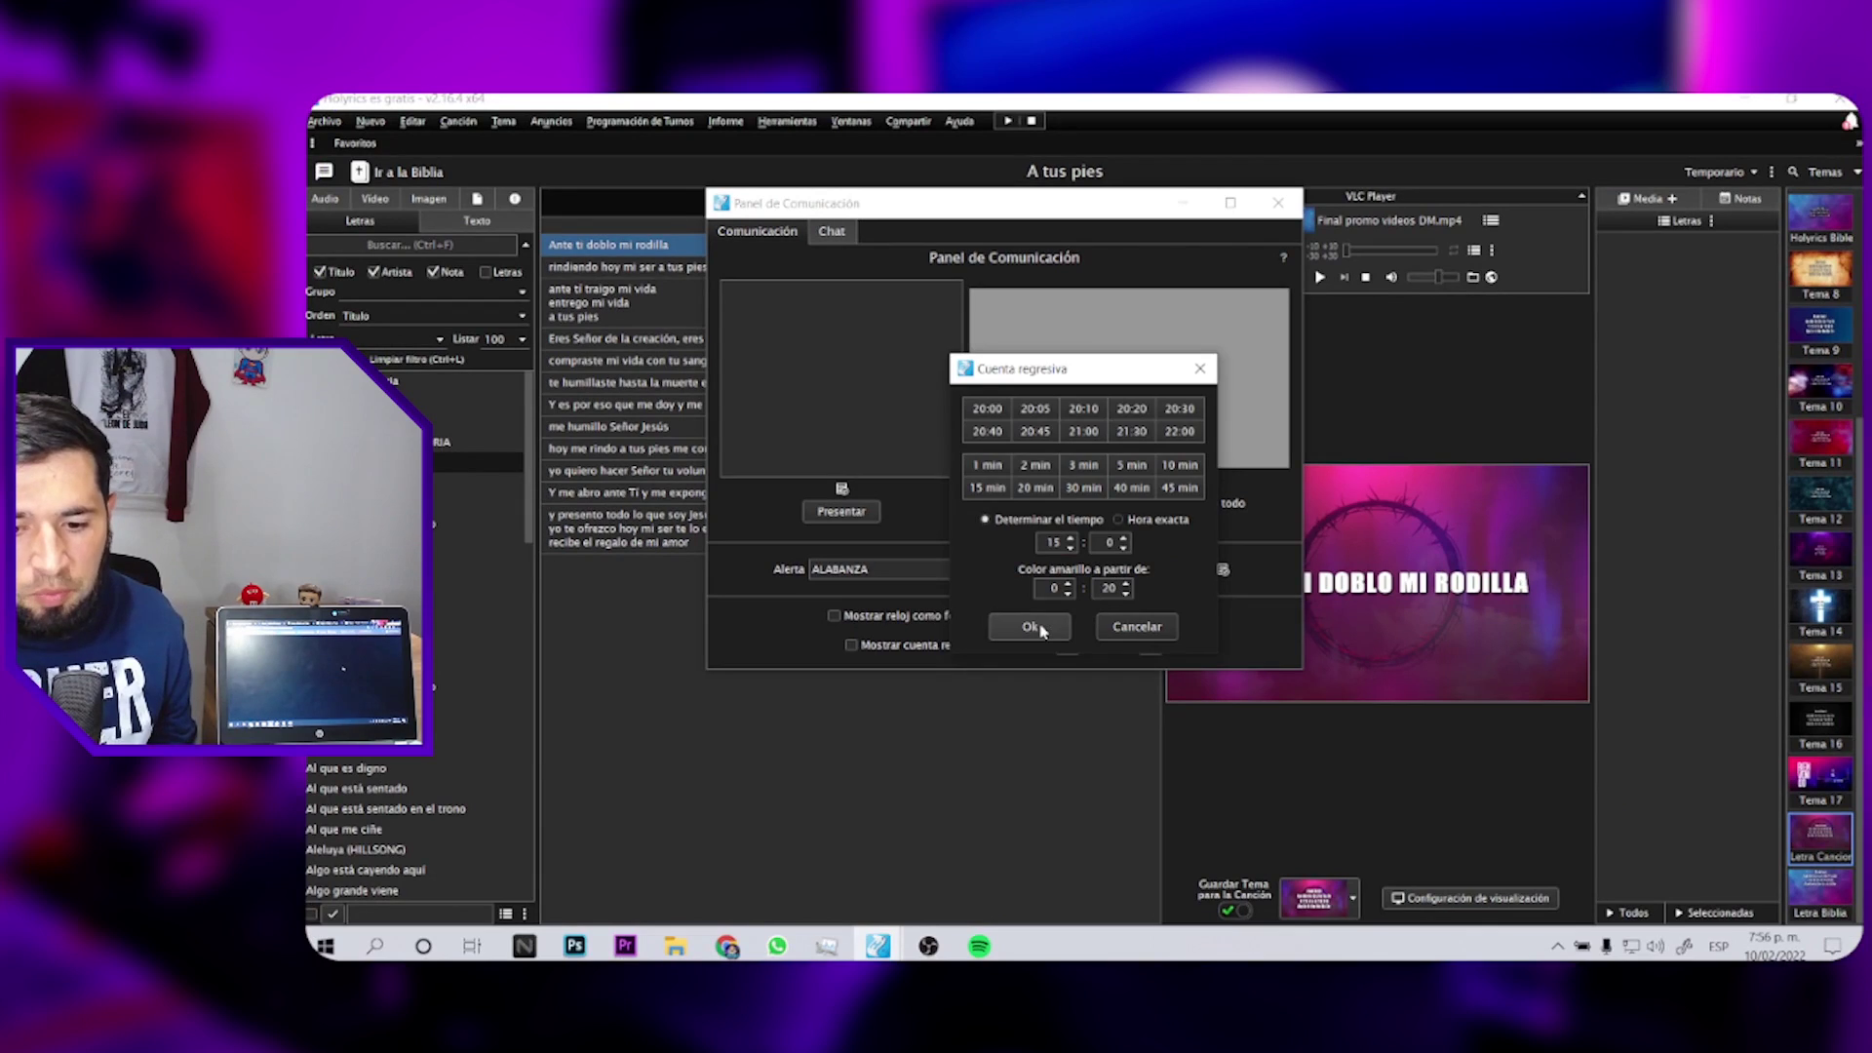
left_click(1030, 627)
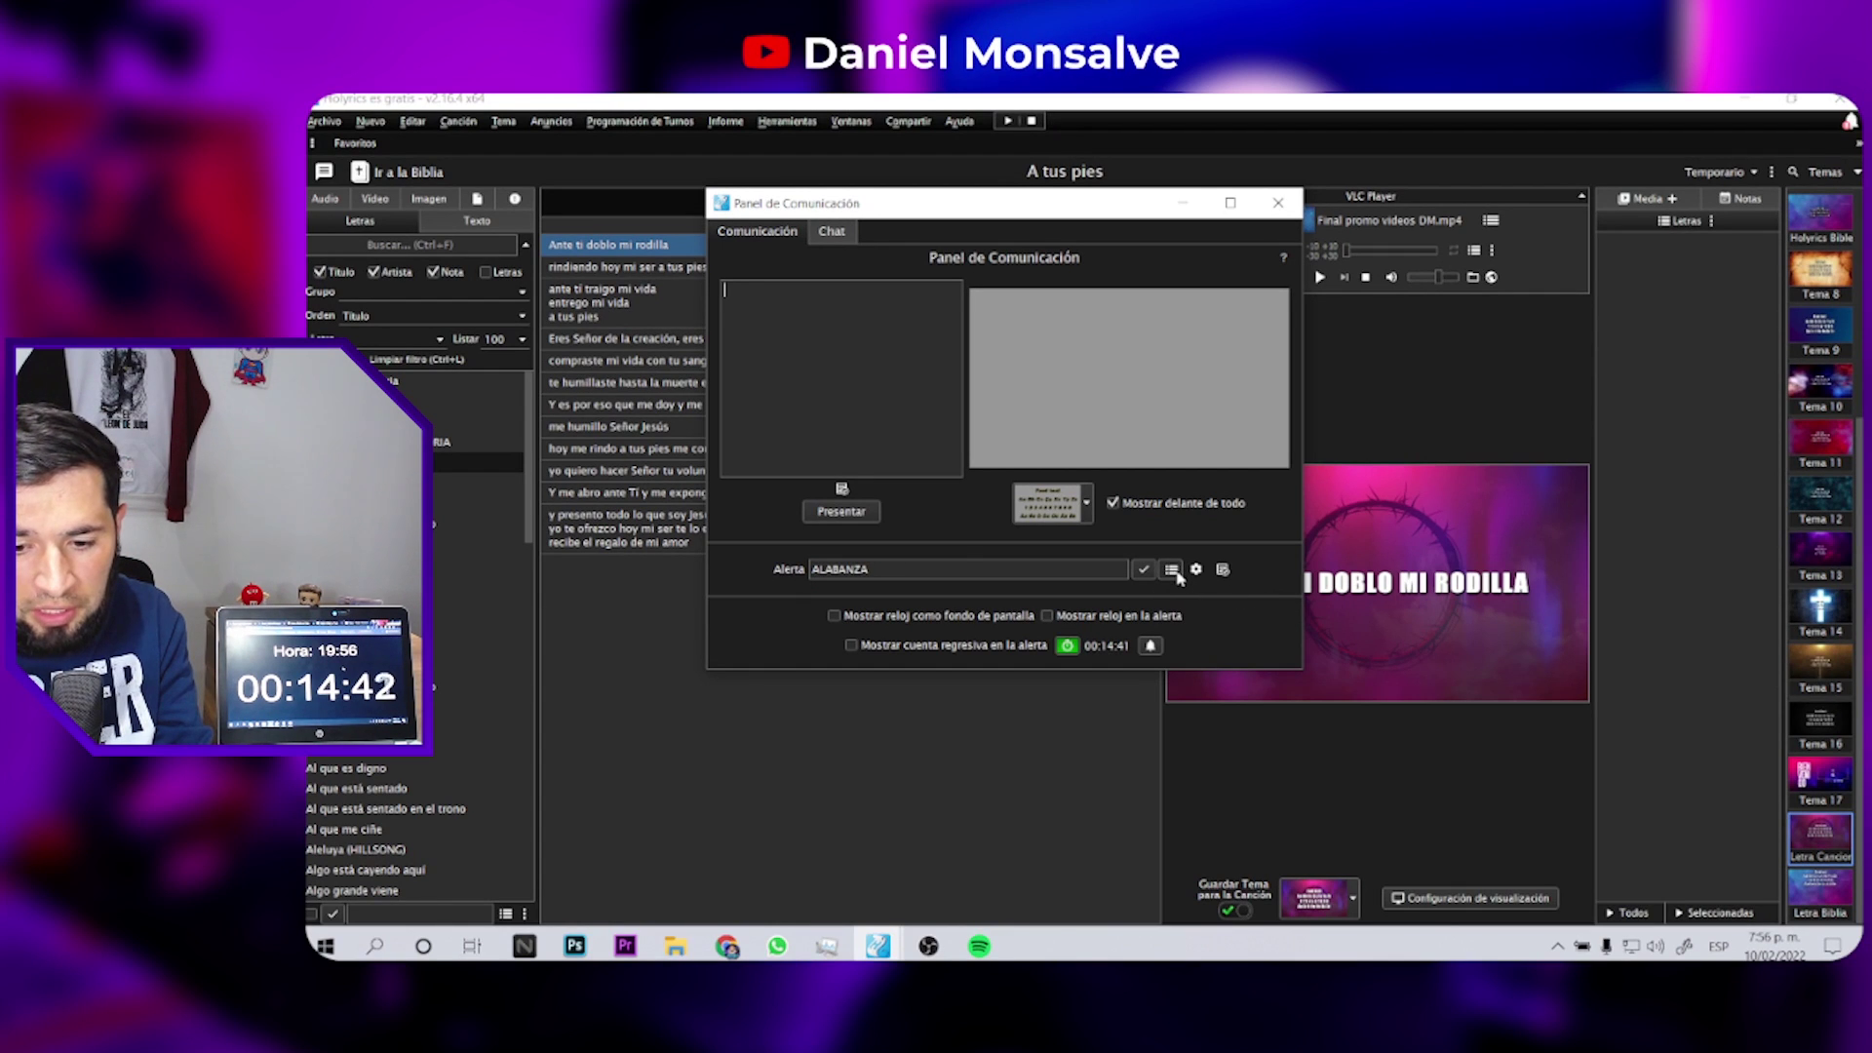
- Choose the saved alert "ALABANZA" and show it on the stage view
left_click(1174, 571)
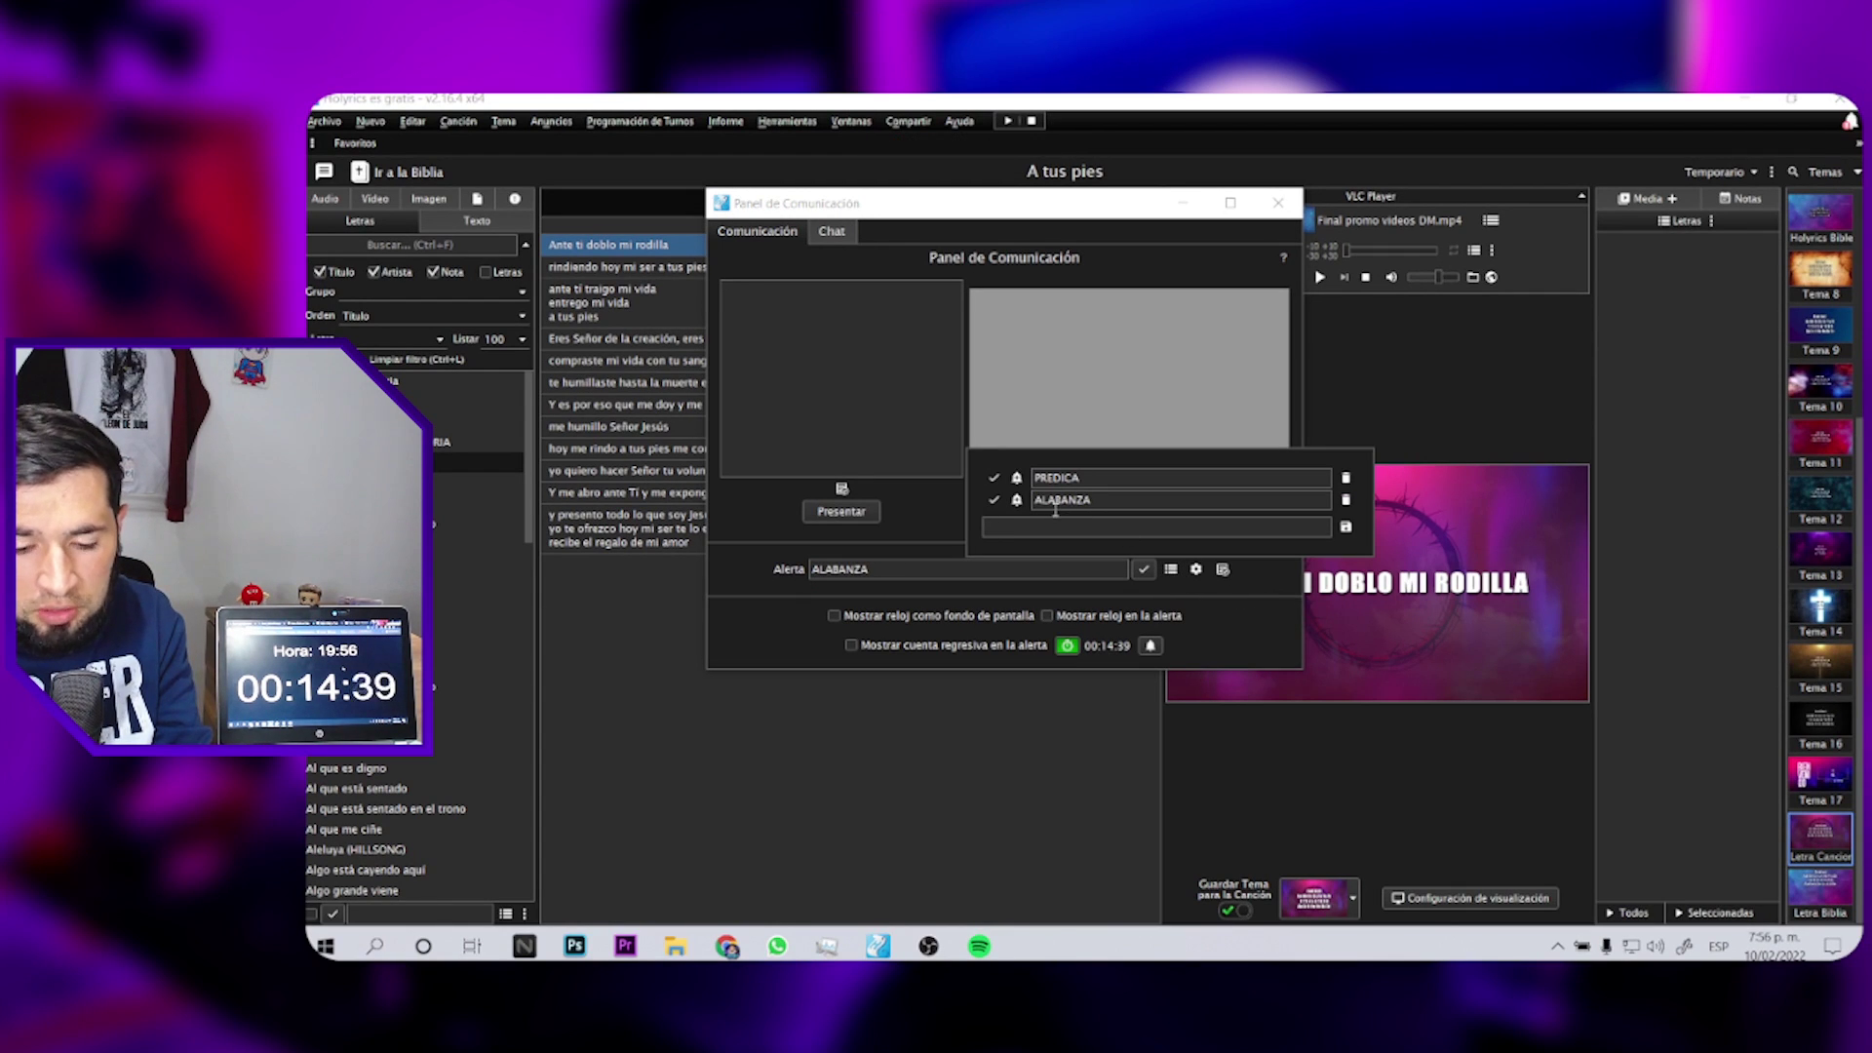
left_click(994, 501)
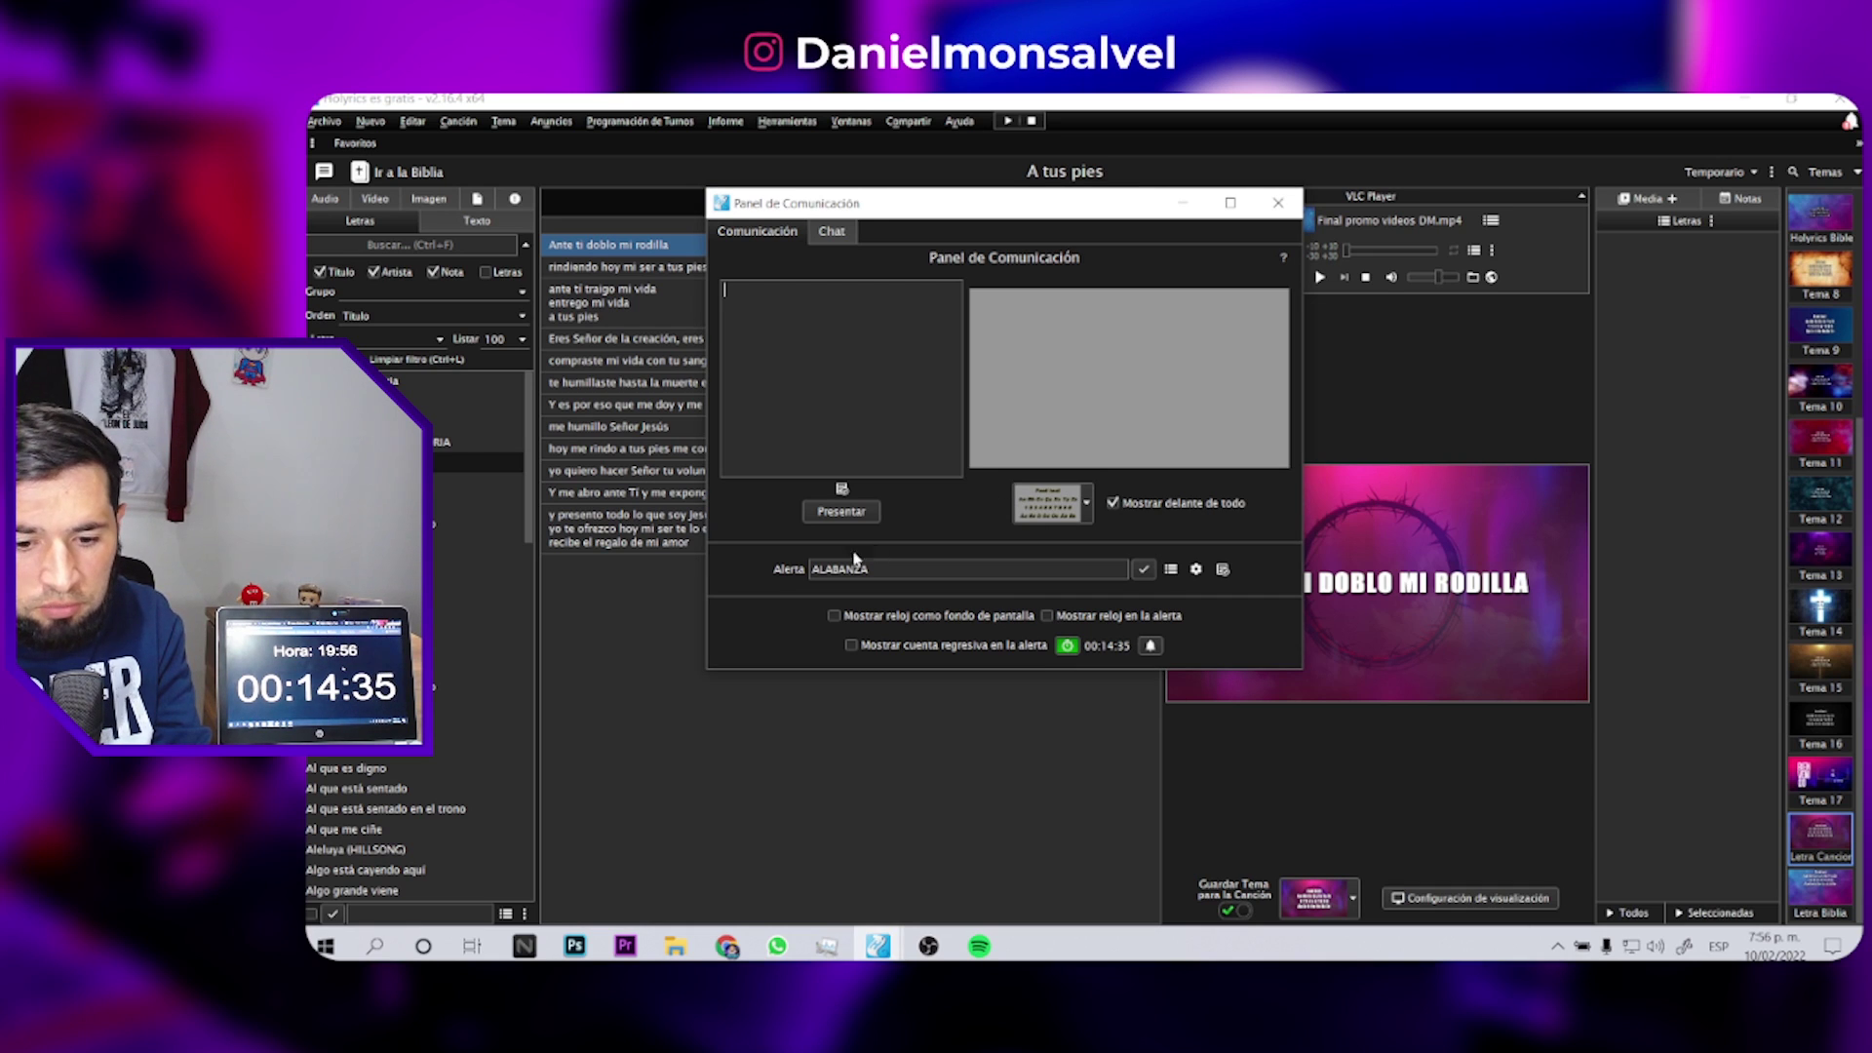
left_click(1145, 576)
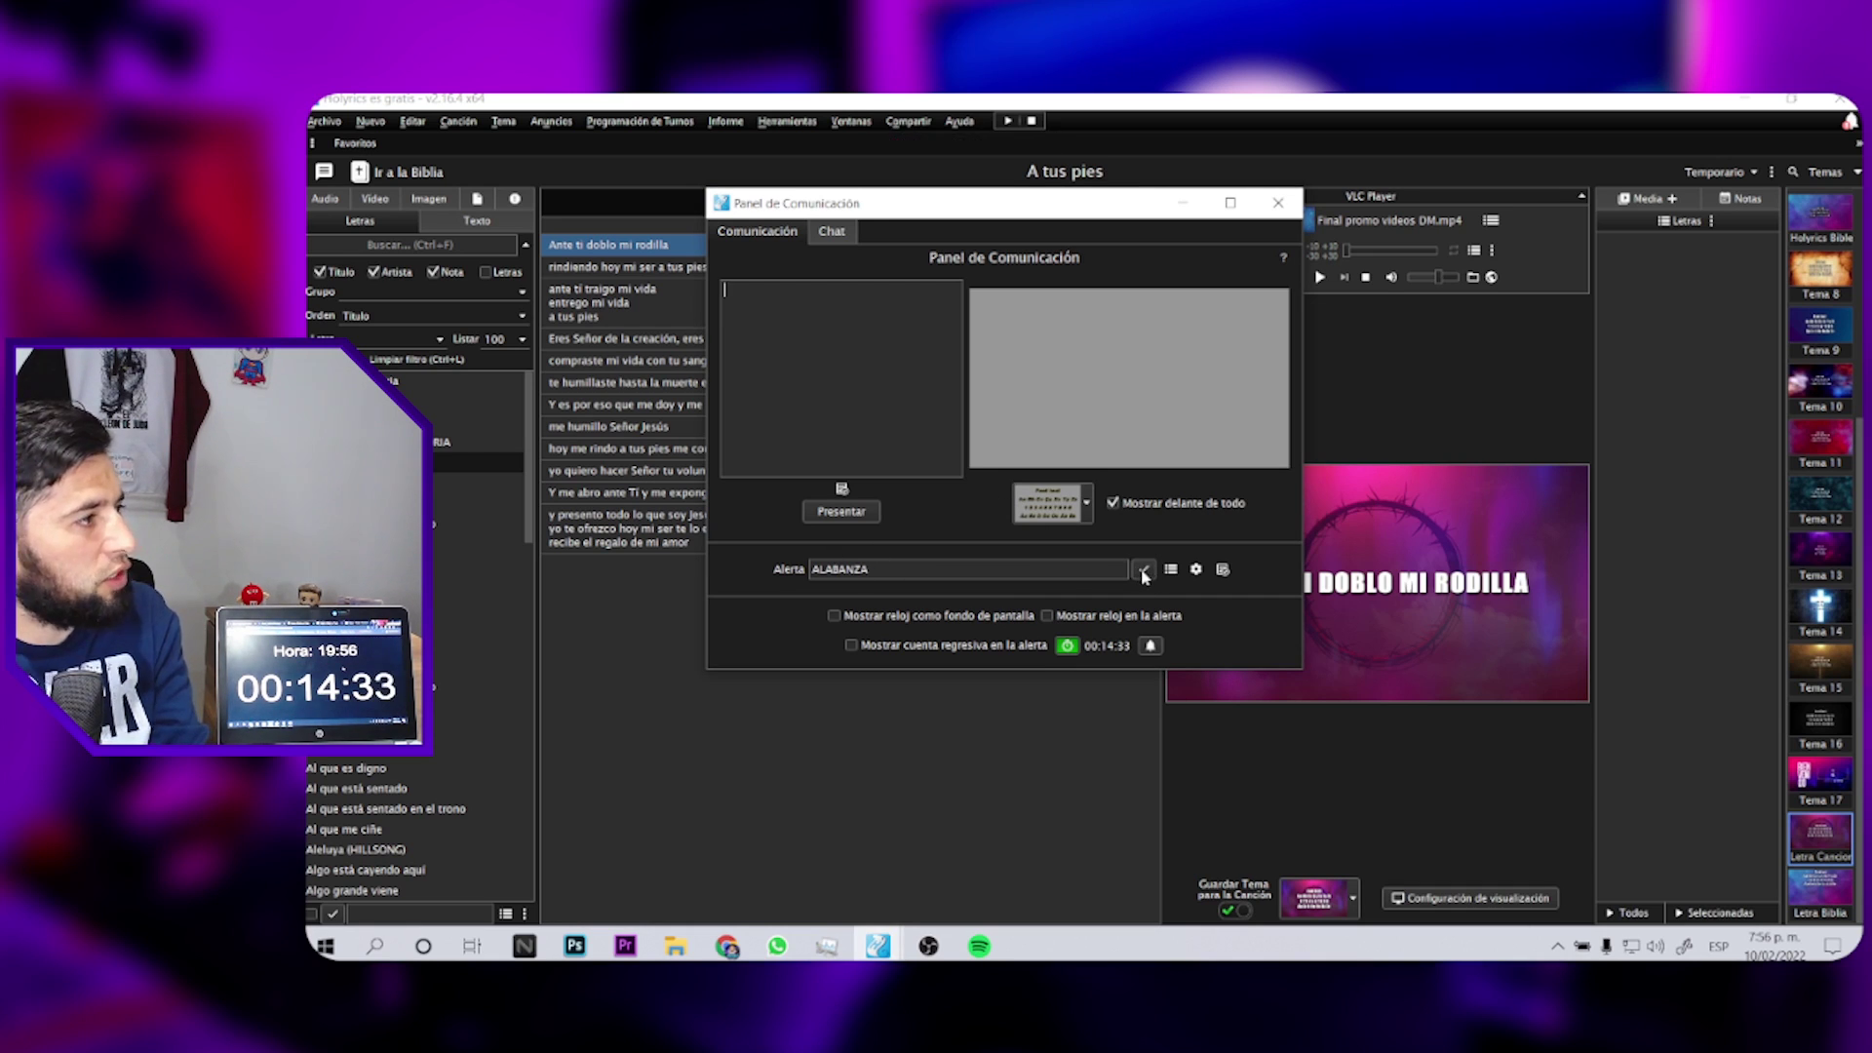
left_click(1145, 573)
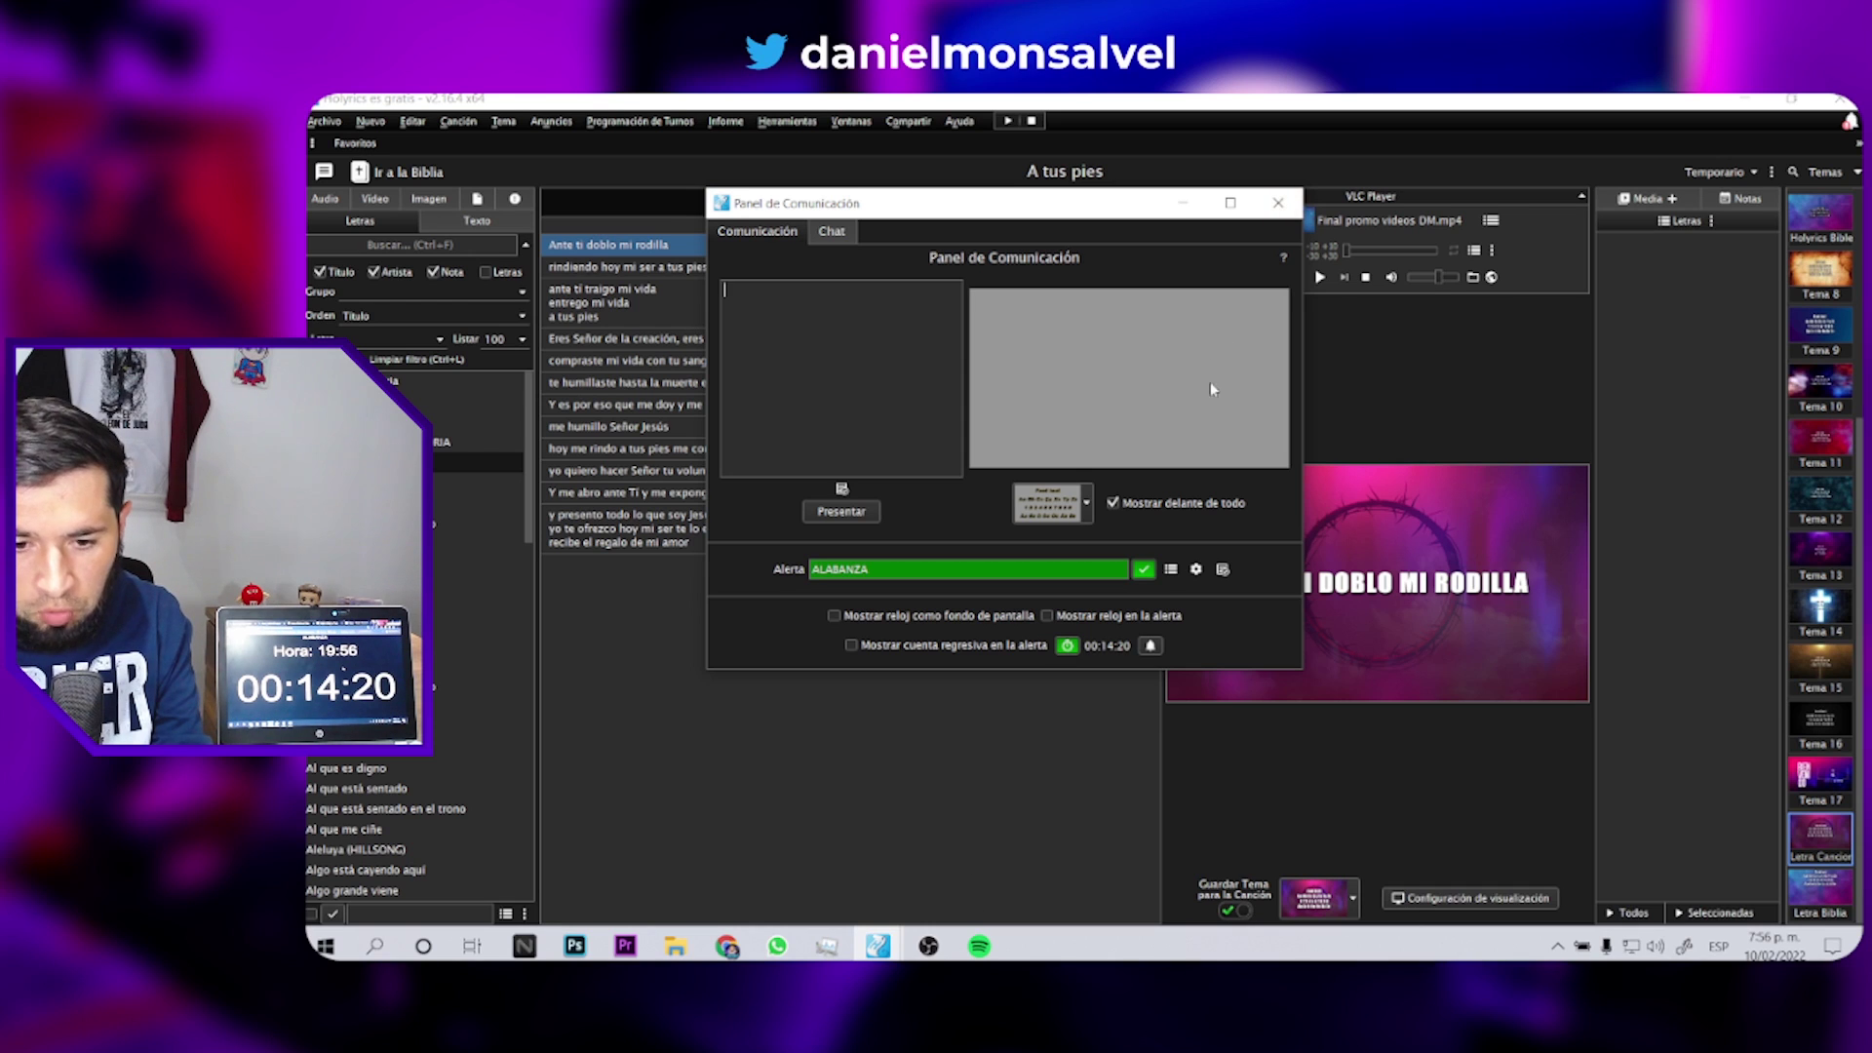
- Close the communication panel, open the Holyrics plugin, and check the alert and countdown in the browser's stage view, dismissing the translation offer
left_click(1279, 203)
left_click(817, 121)
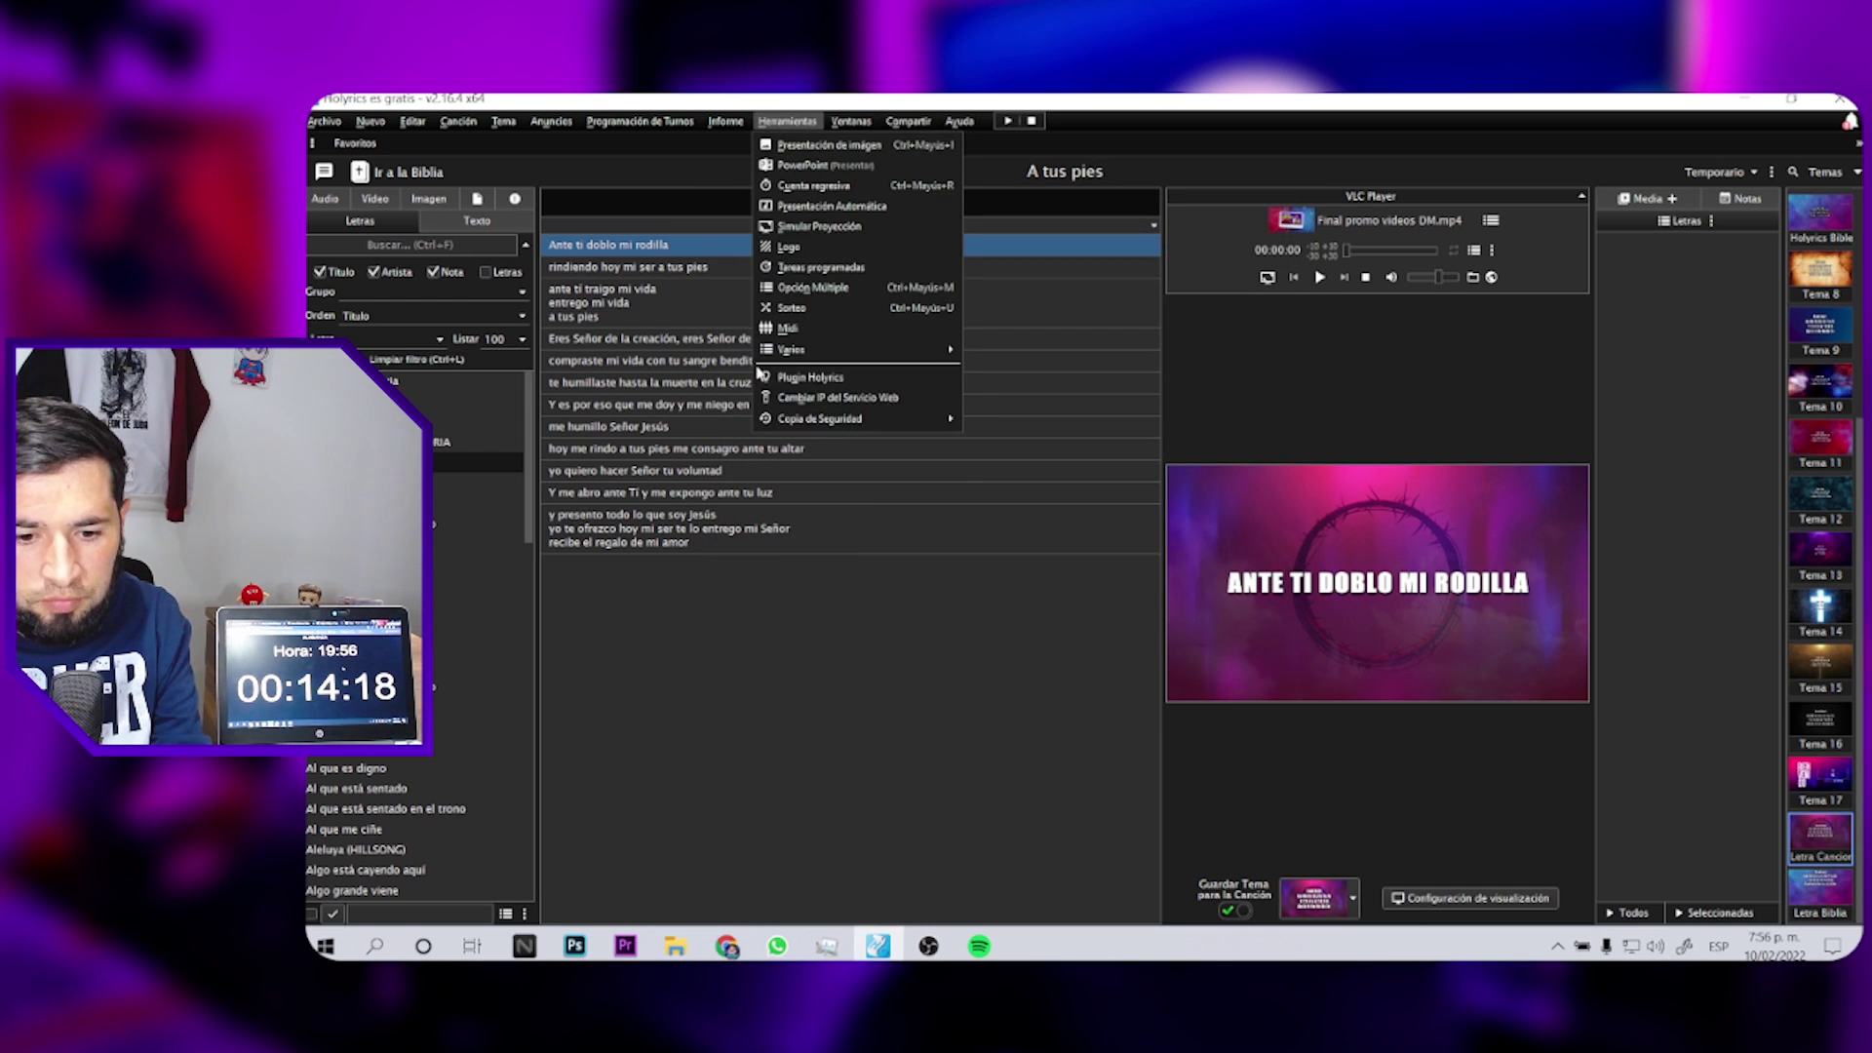
left_click(788, 379)
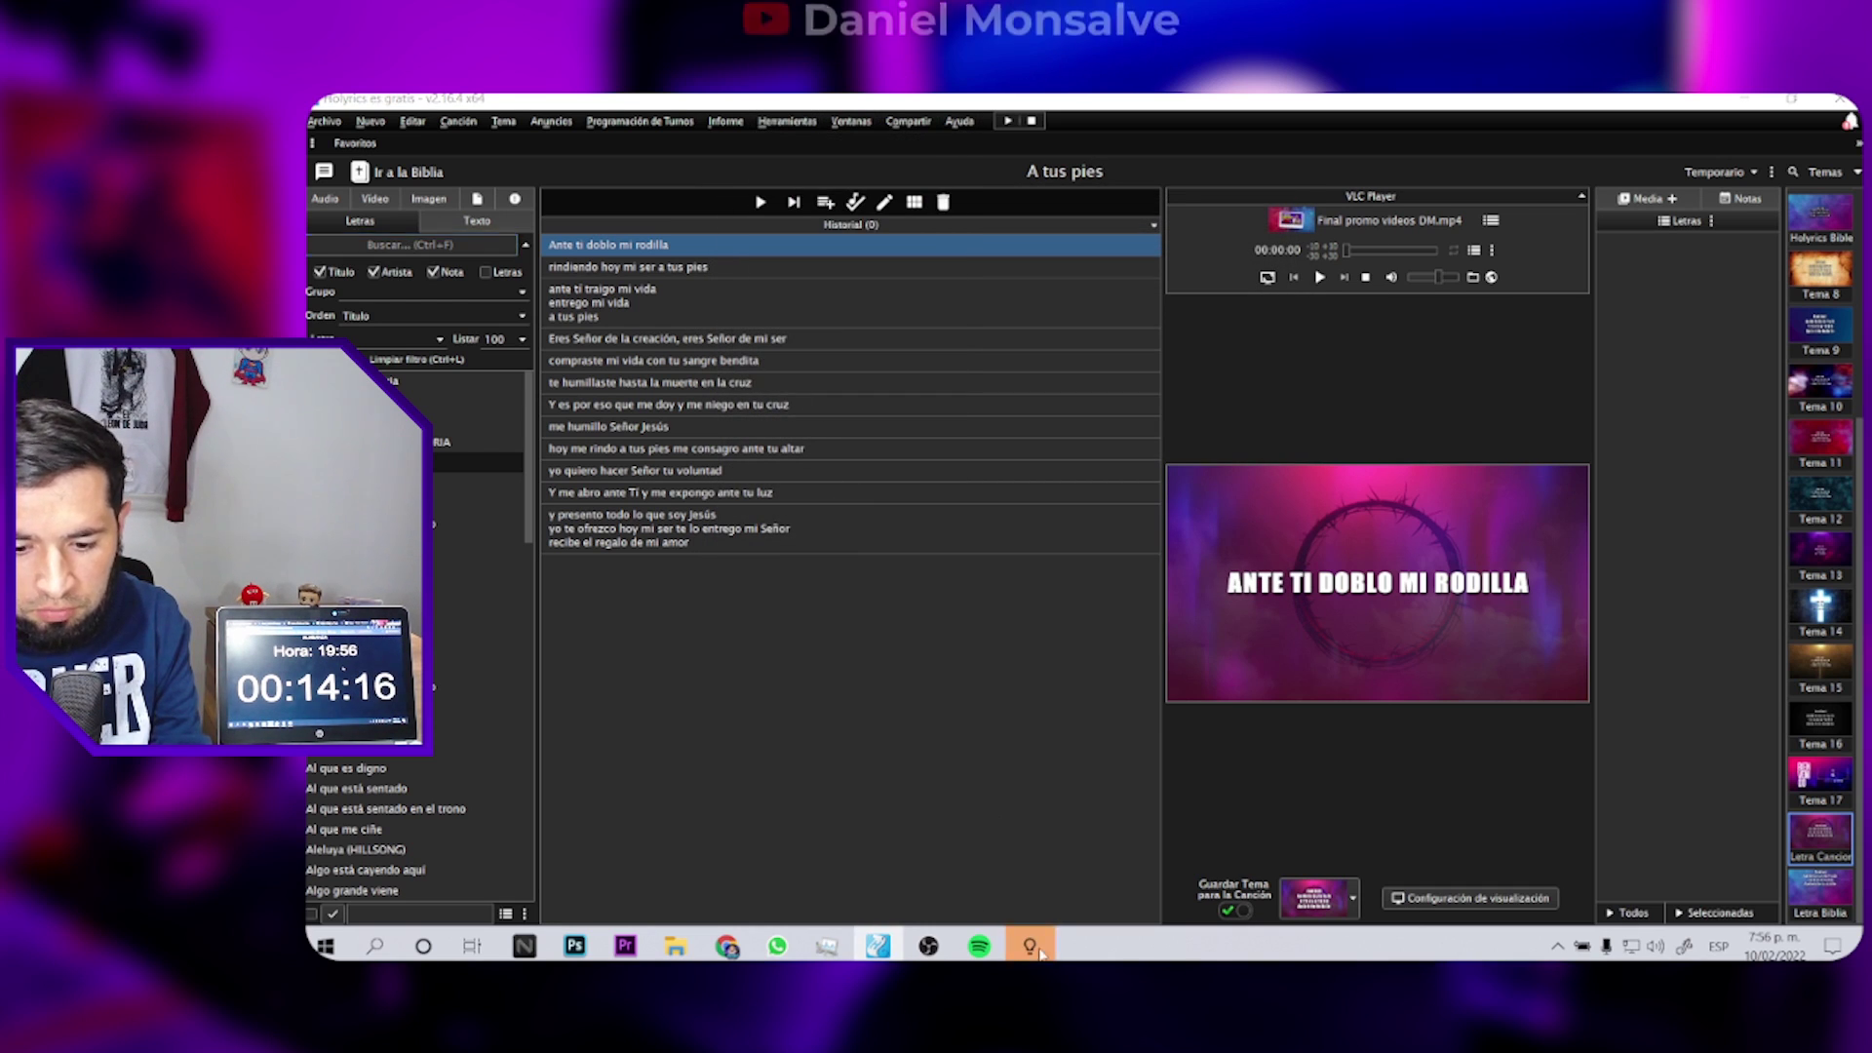
left_click(1087, 346)
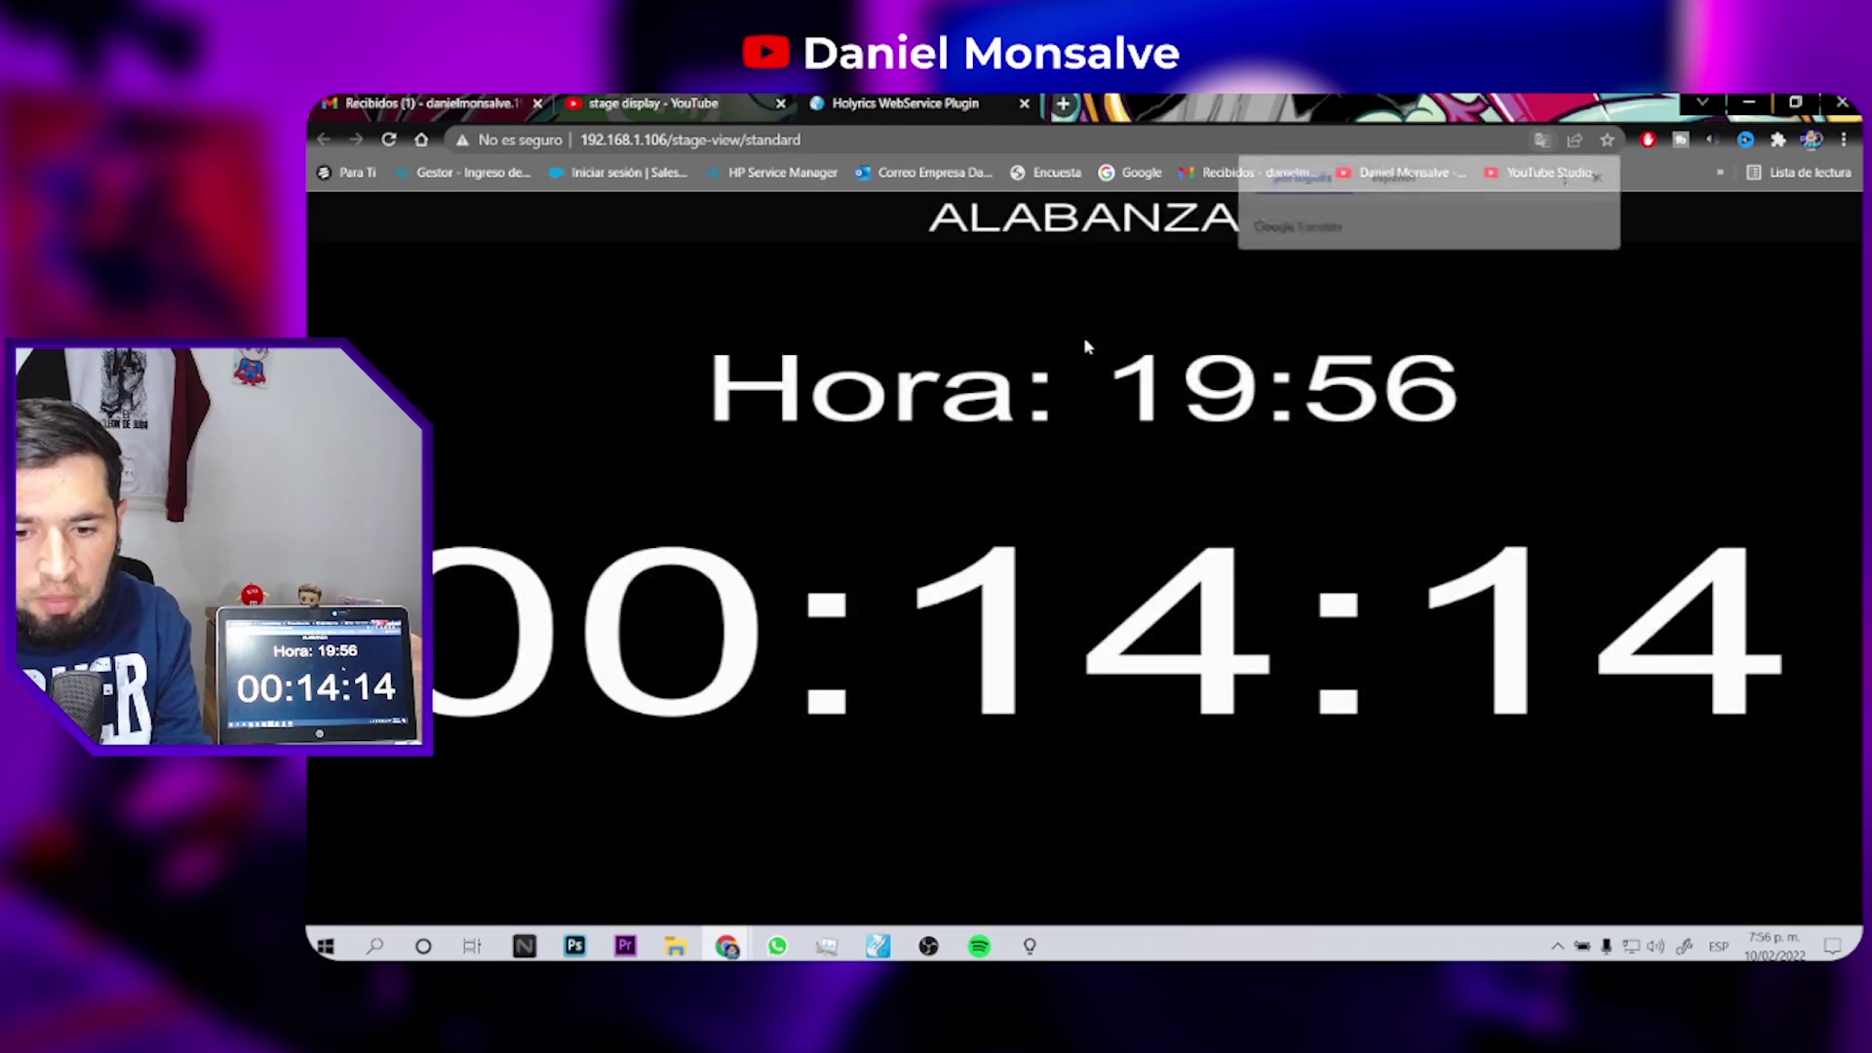
left_click(1603, 177)
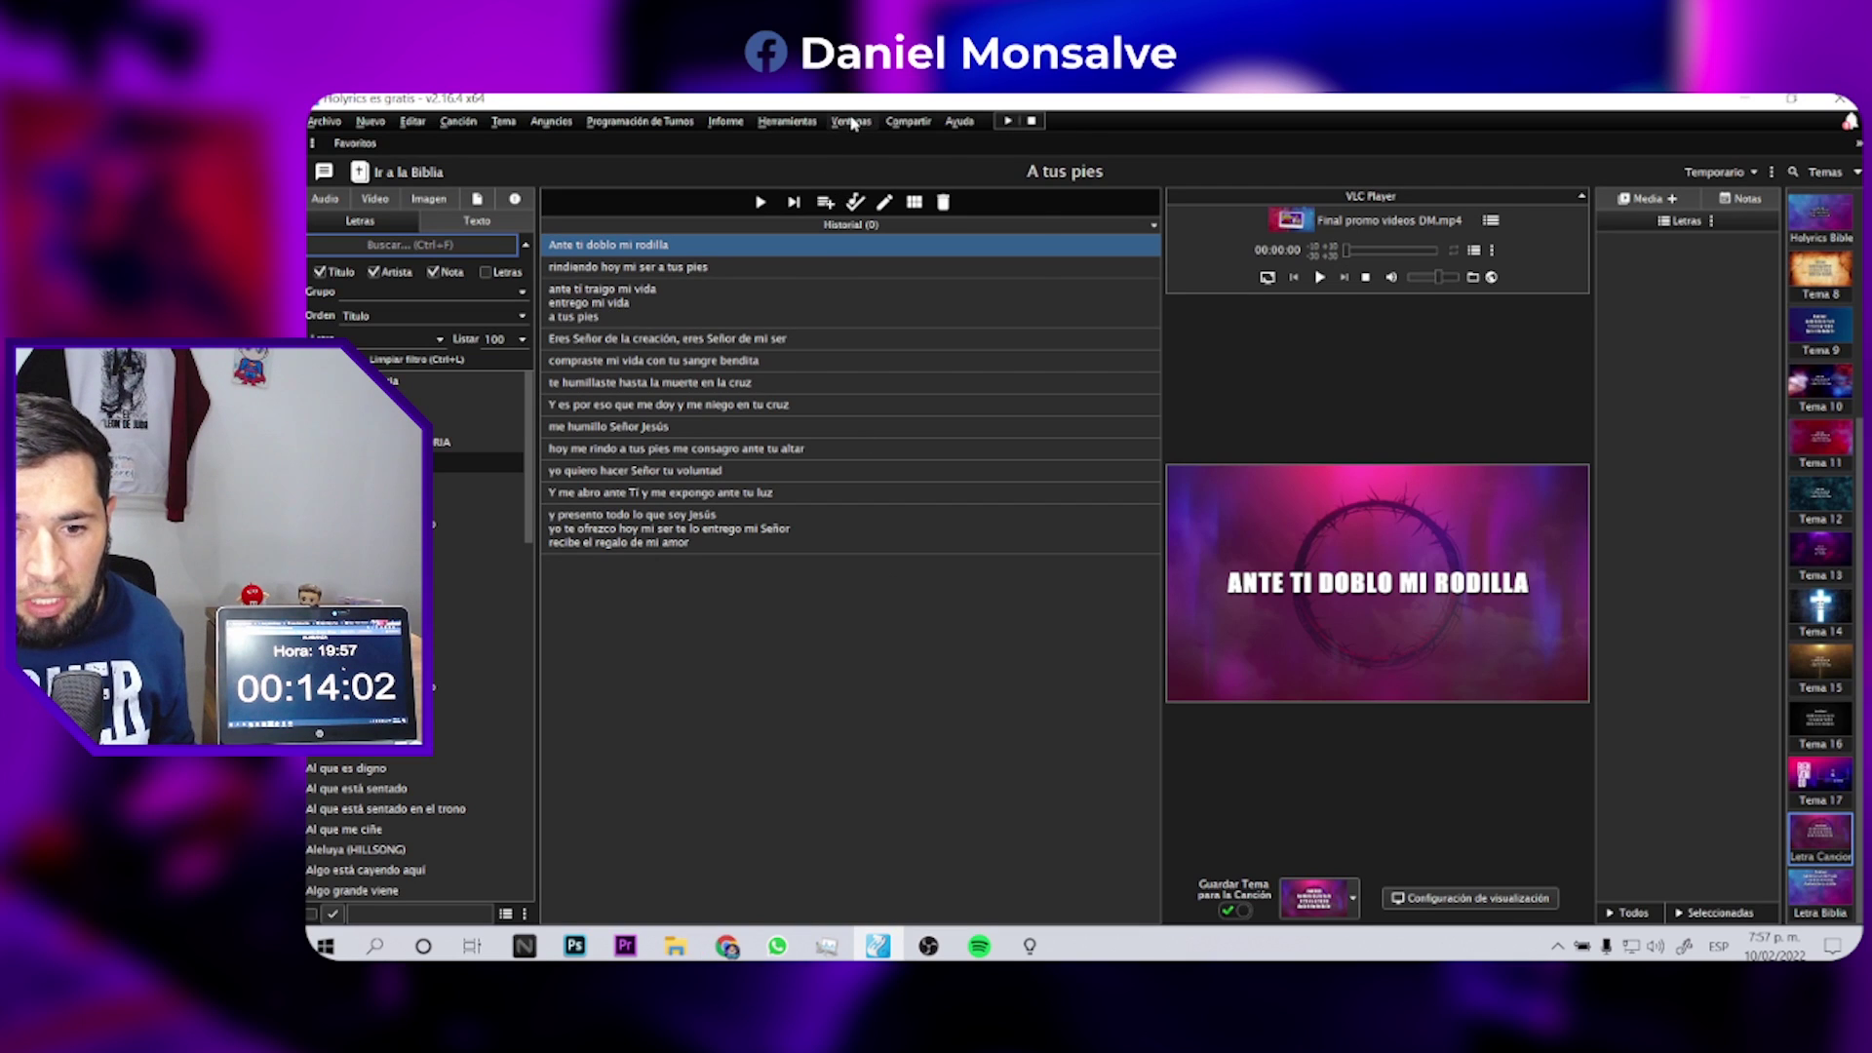
- Reopen the communication panel, turn off the "ALABANZA" alert, and stop the running countdown without starting another
left_click(852, 122)
left_click(899, 173)
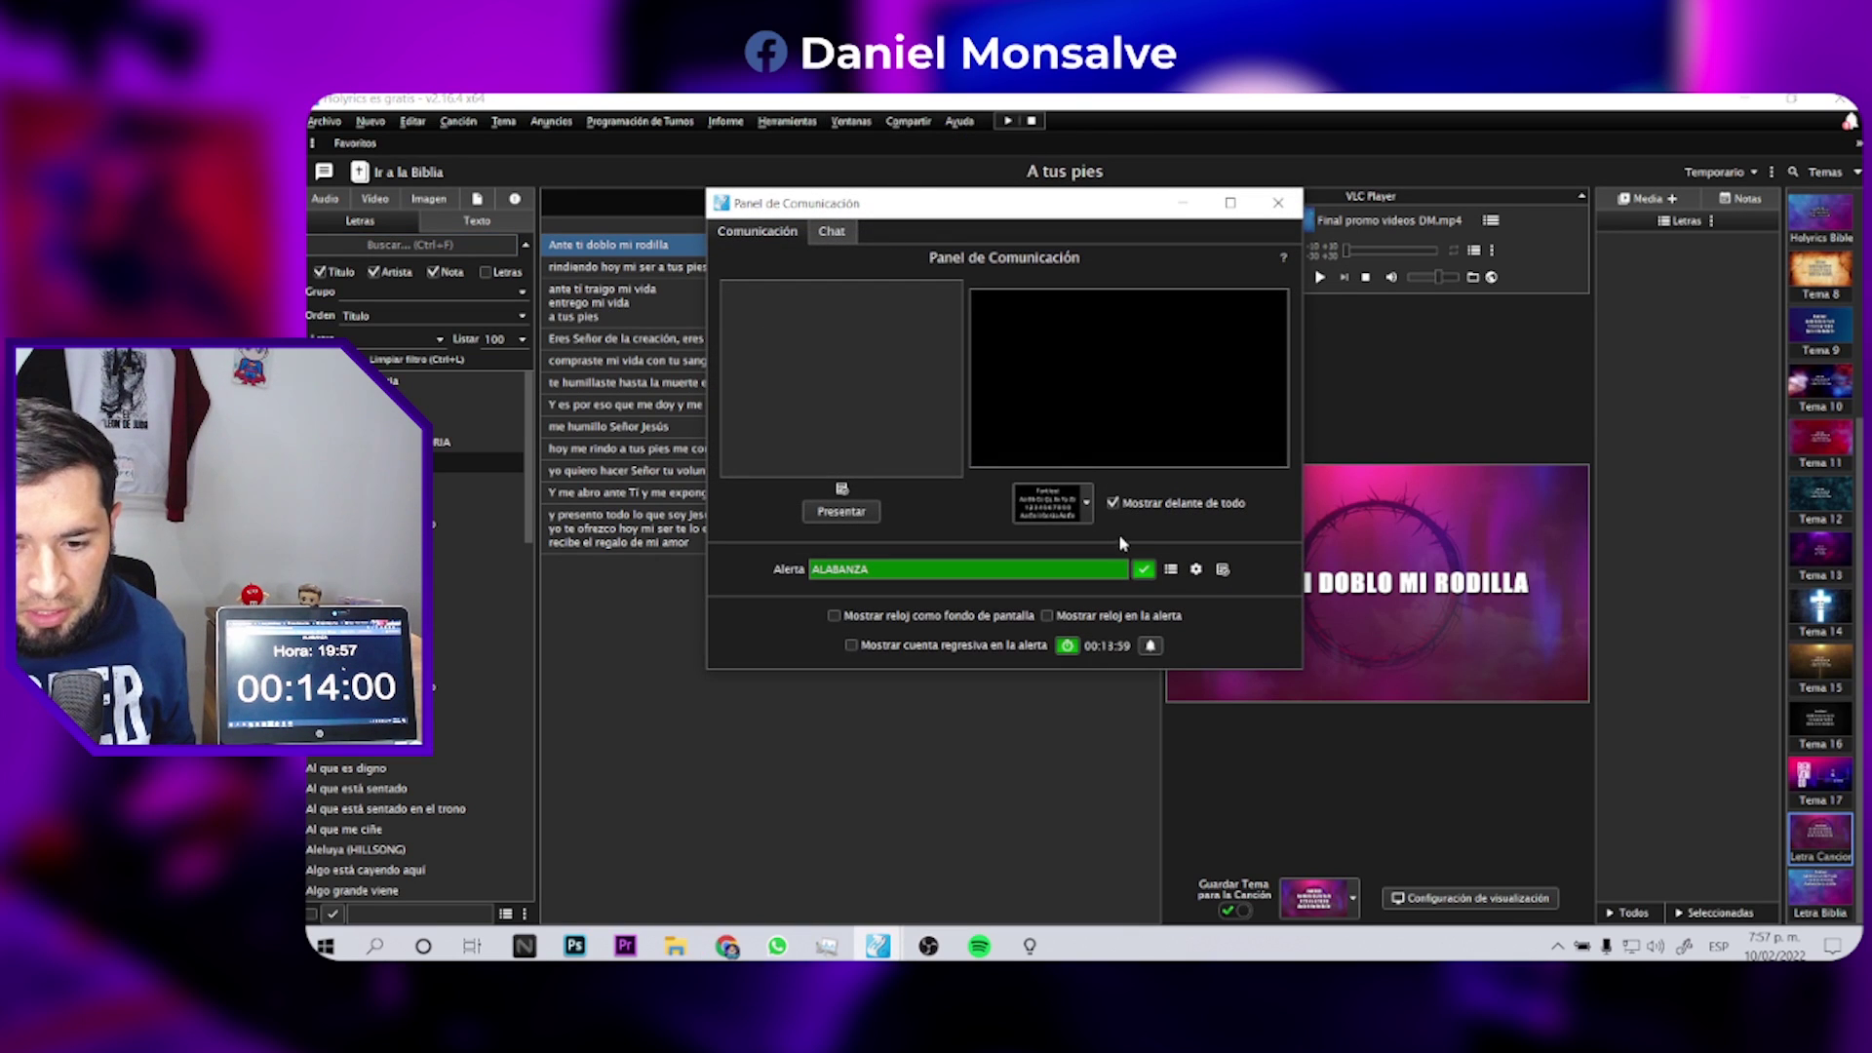
left_click(1143, 573)
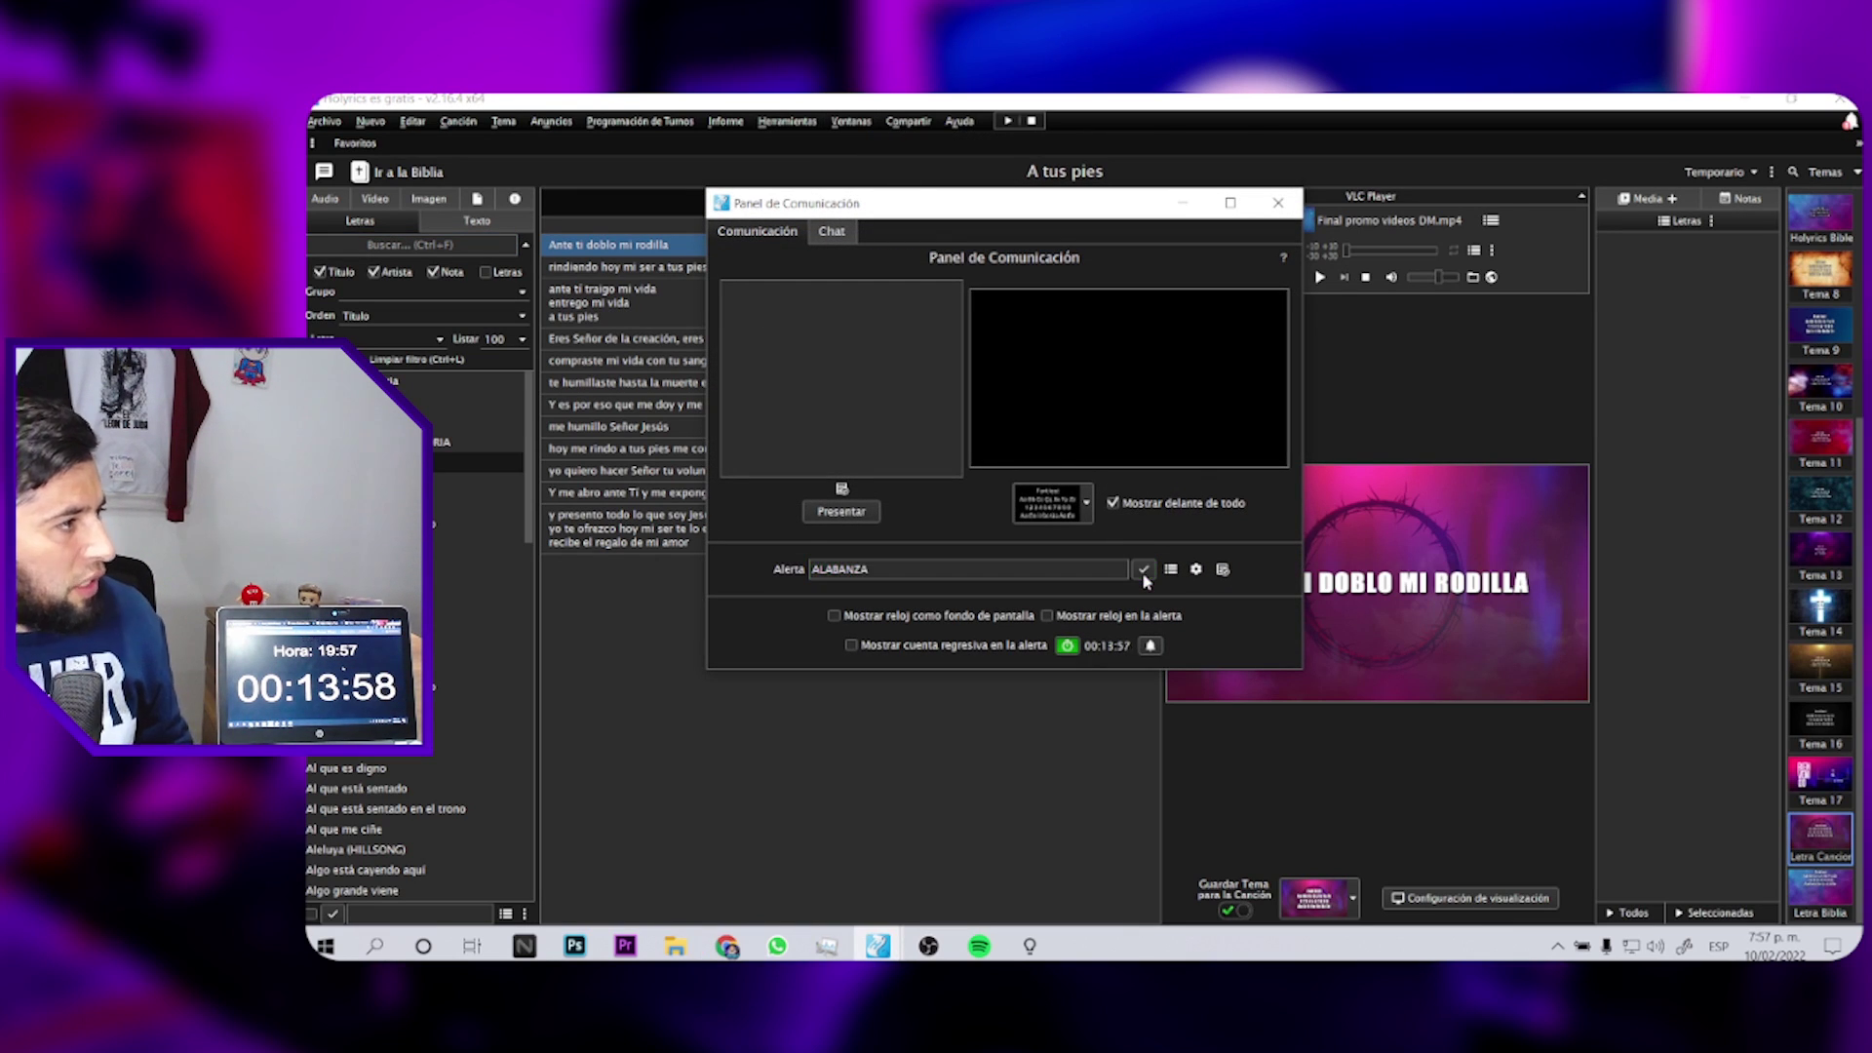
left_click(1067, 646)
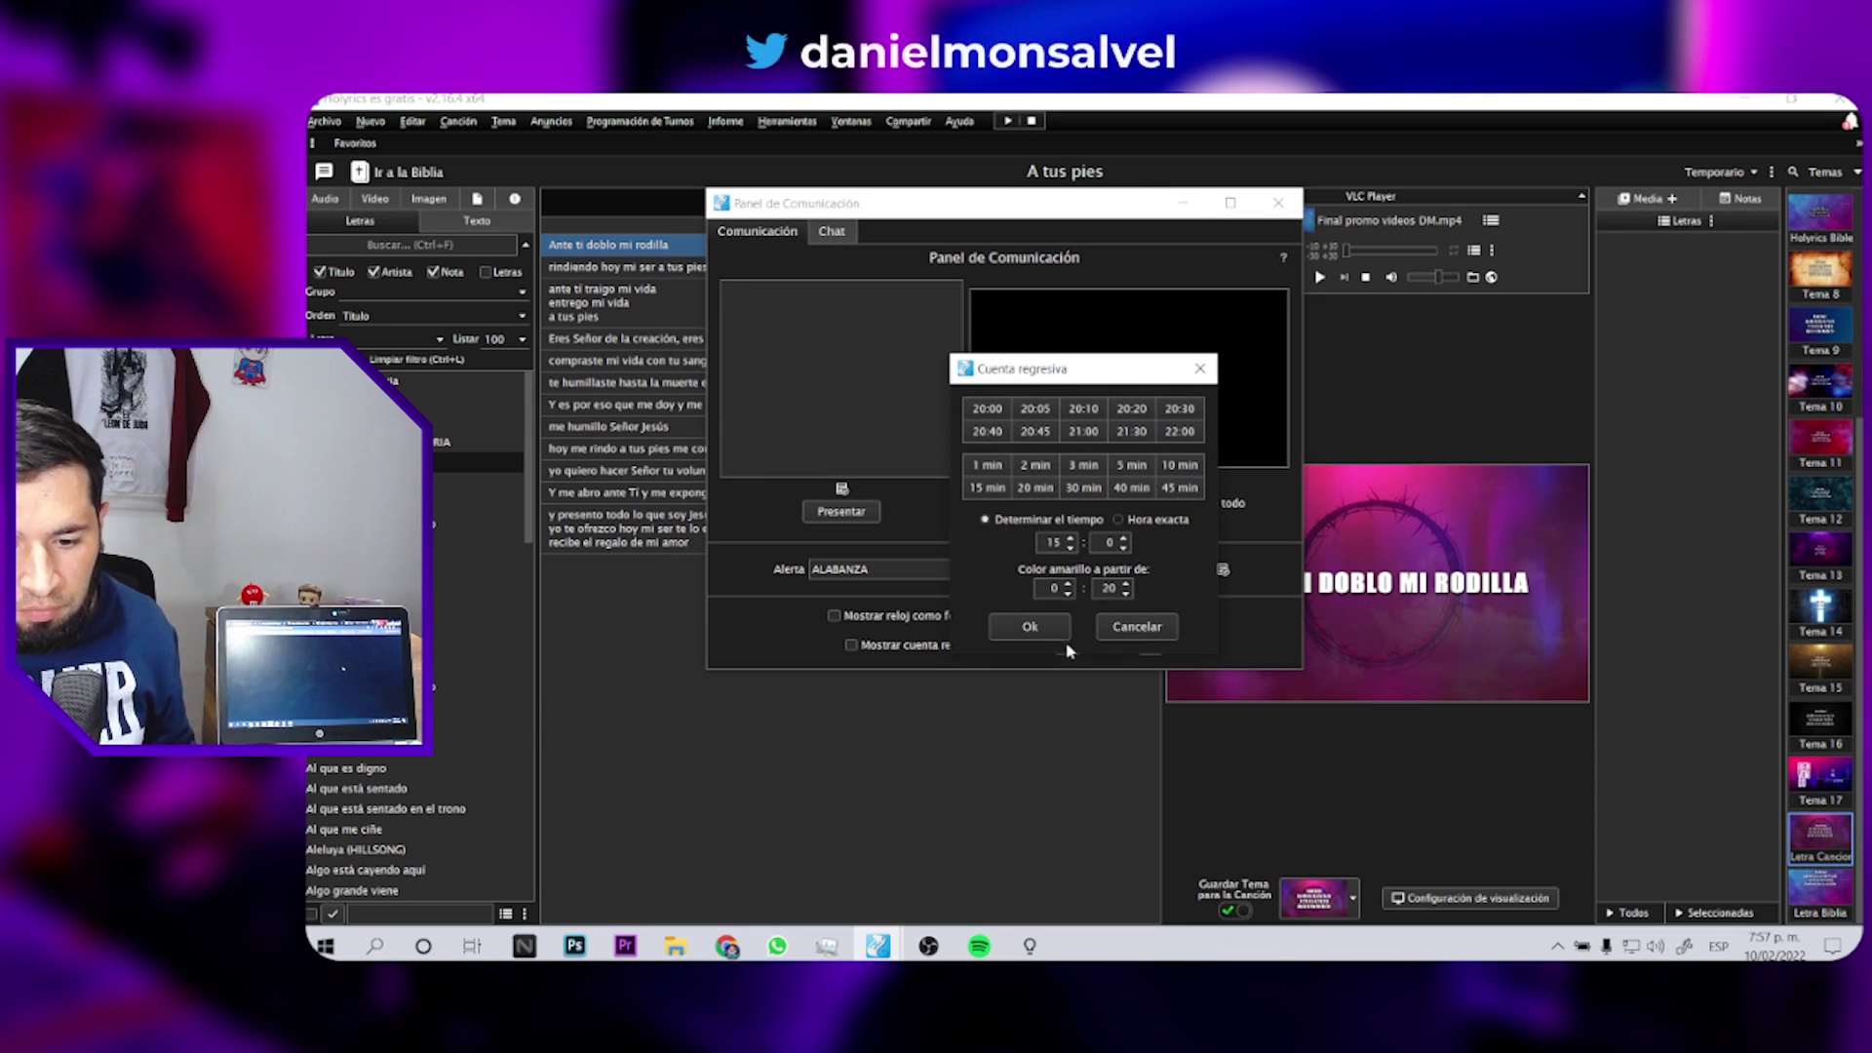
left_click(1200, 369)
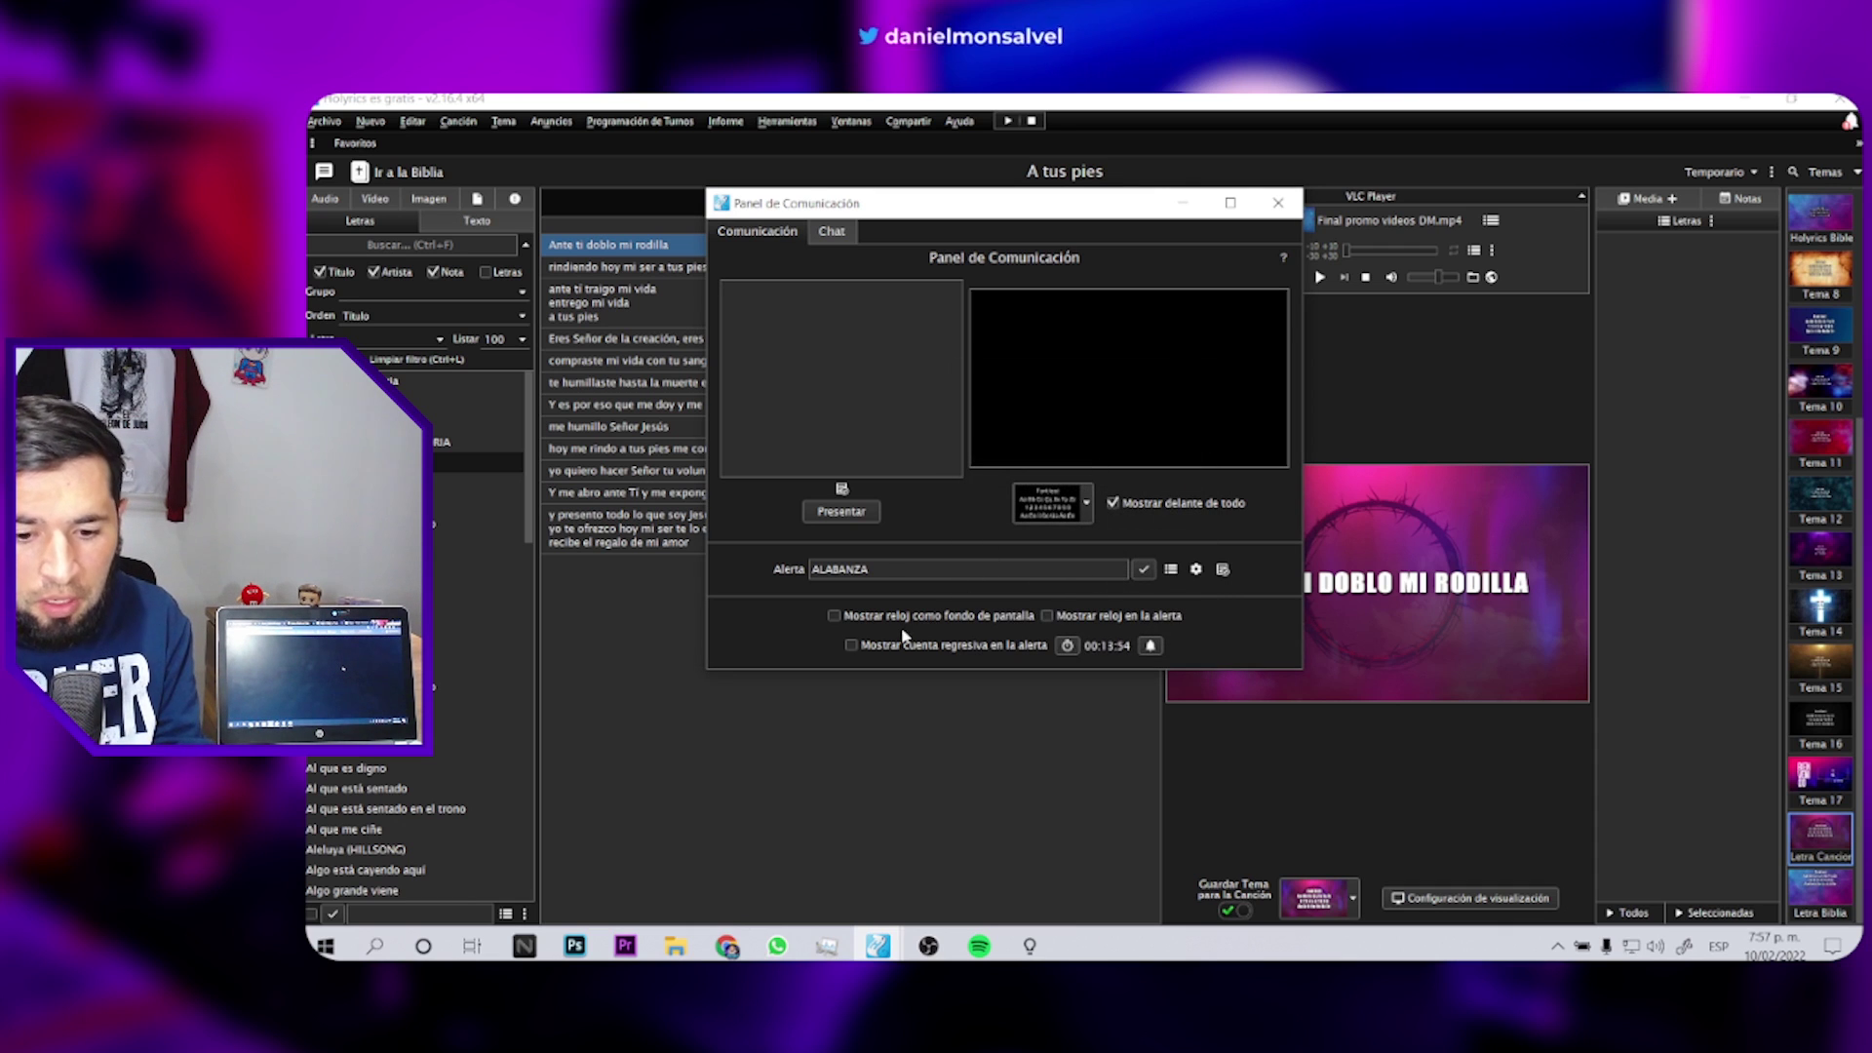
- Present the ready message "Ahora vamos a ver los siguientes anuncios de esta semana" with the StageDisplay theme
left_click(842, 490)
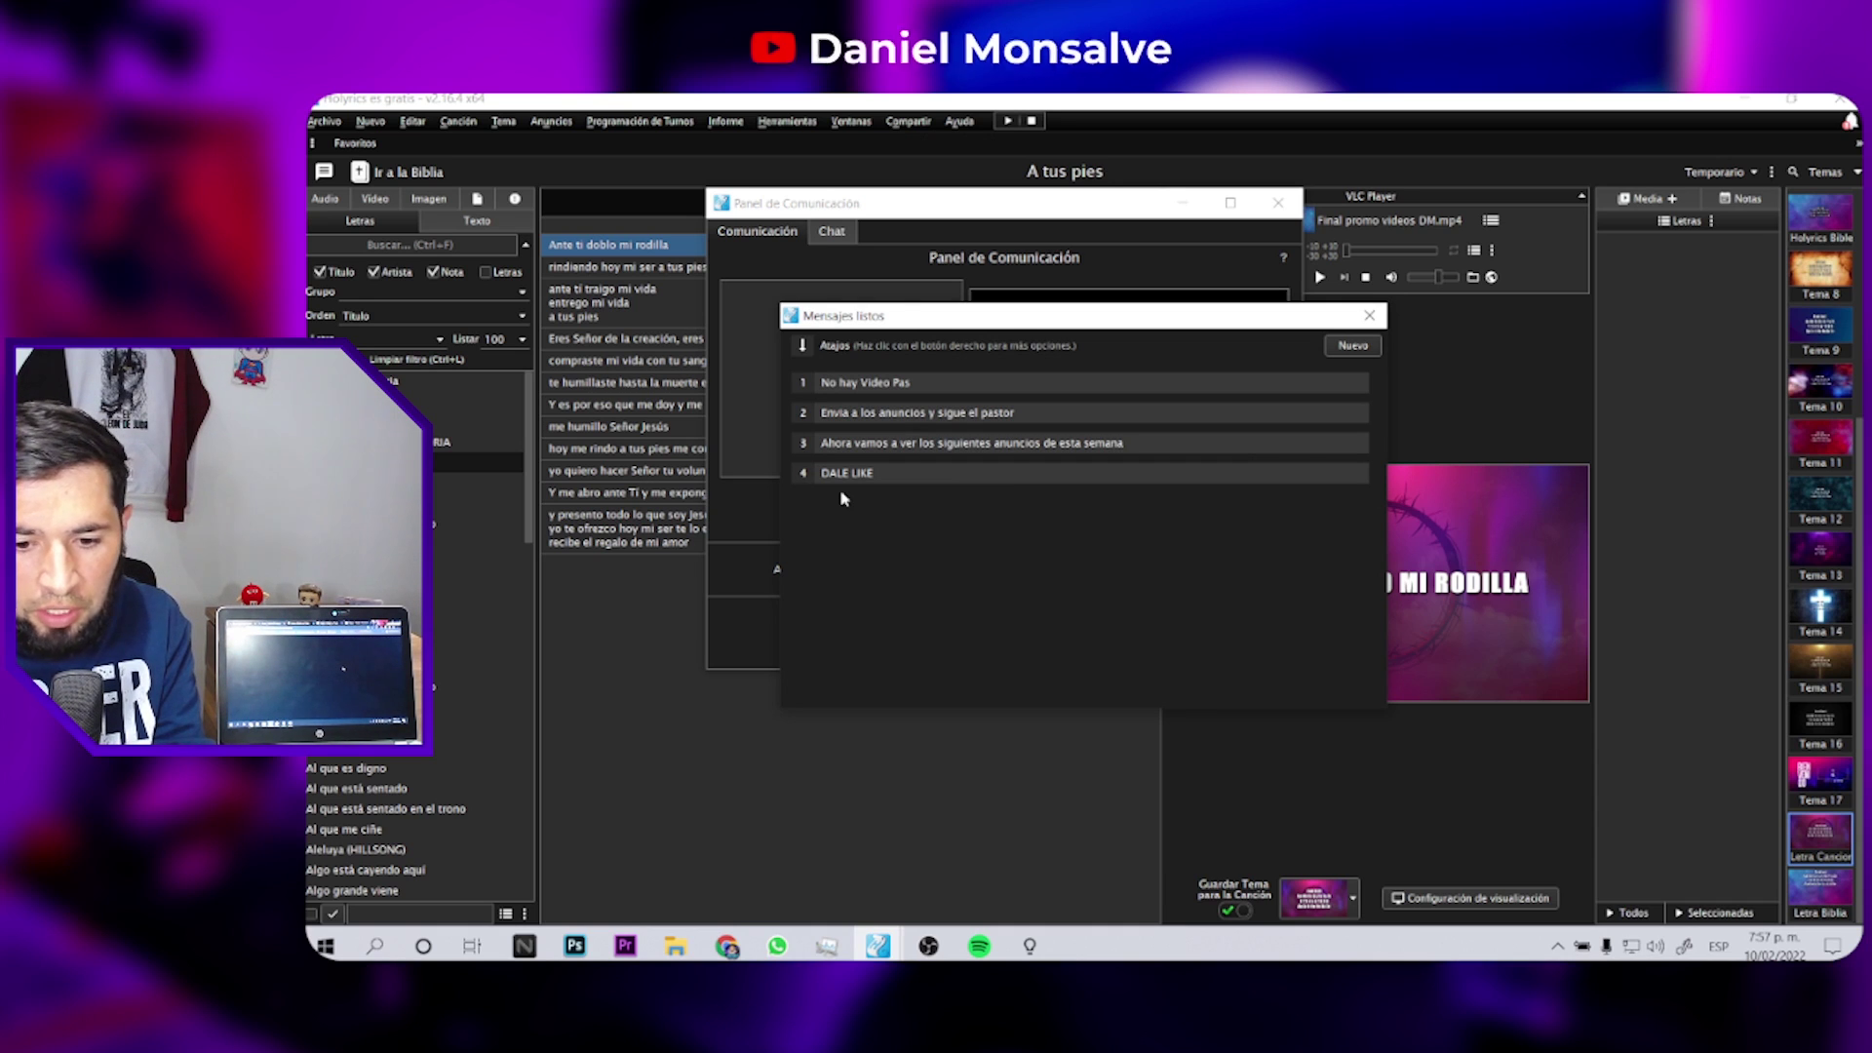
double_click(892, 443)
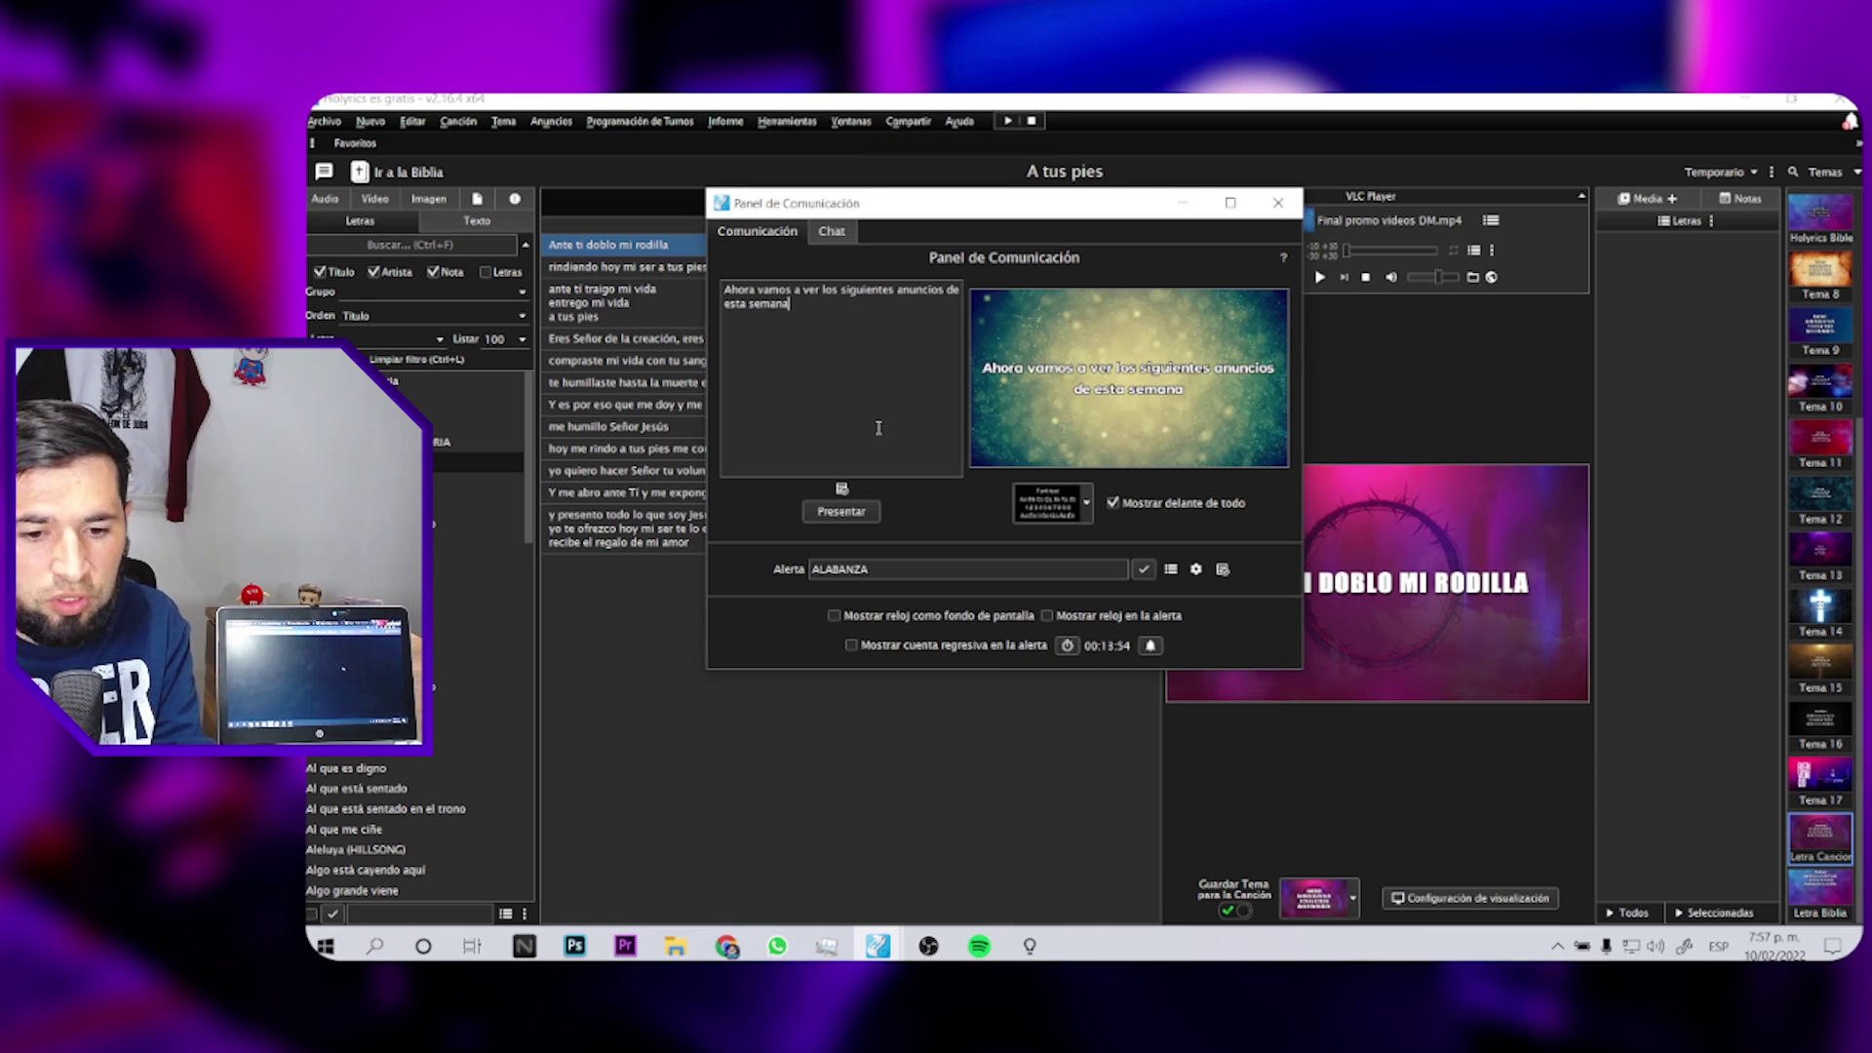
scroll(1087, 499, "down", 1)
left_click(832, 517)
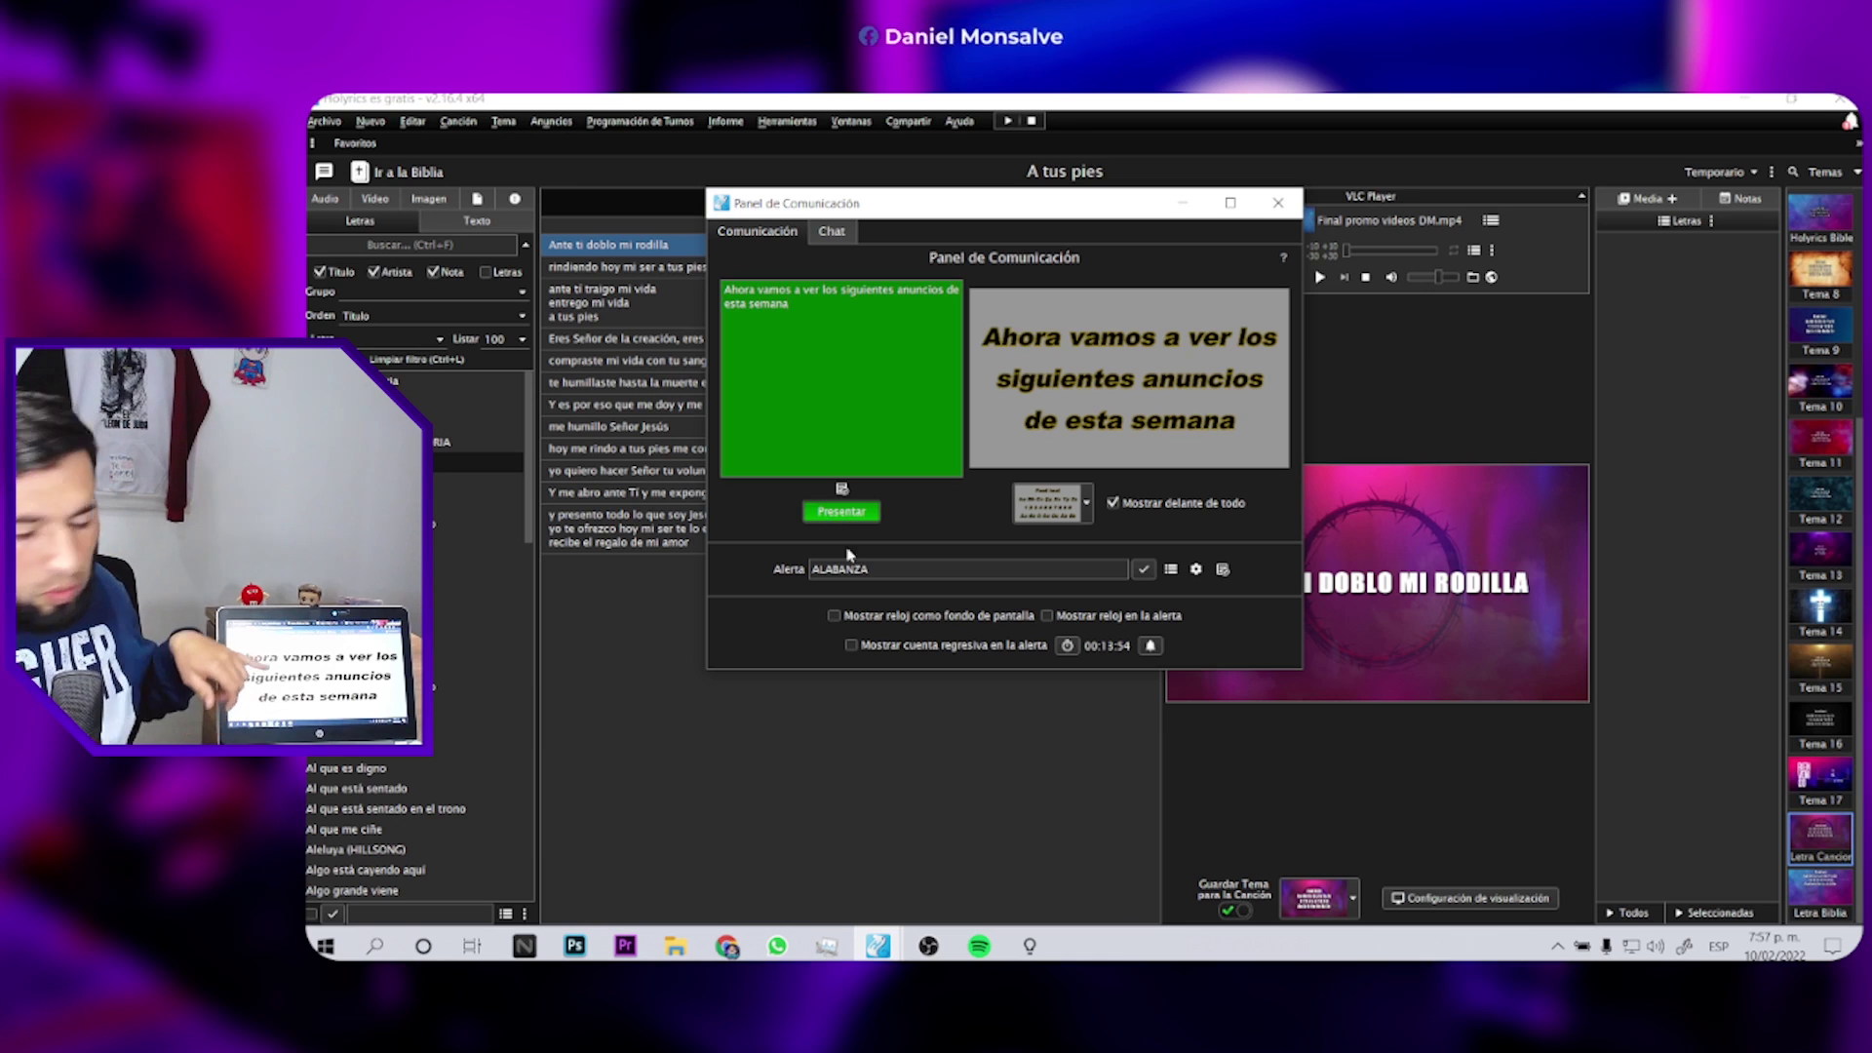
- Check the presented message in the browser's stage view, and stop presenting it from the Holyrics communication panel
mouse_move(726, 944)
left_click(693, 845)
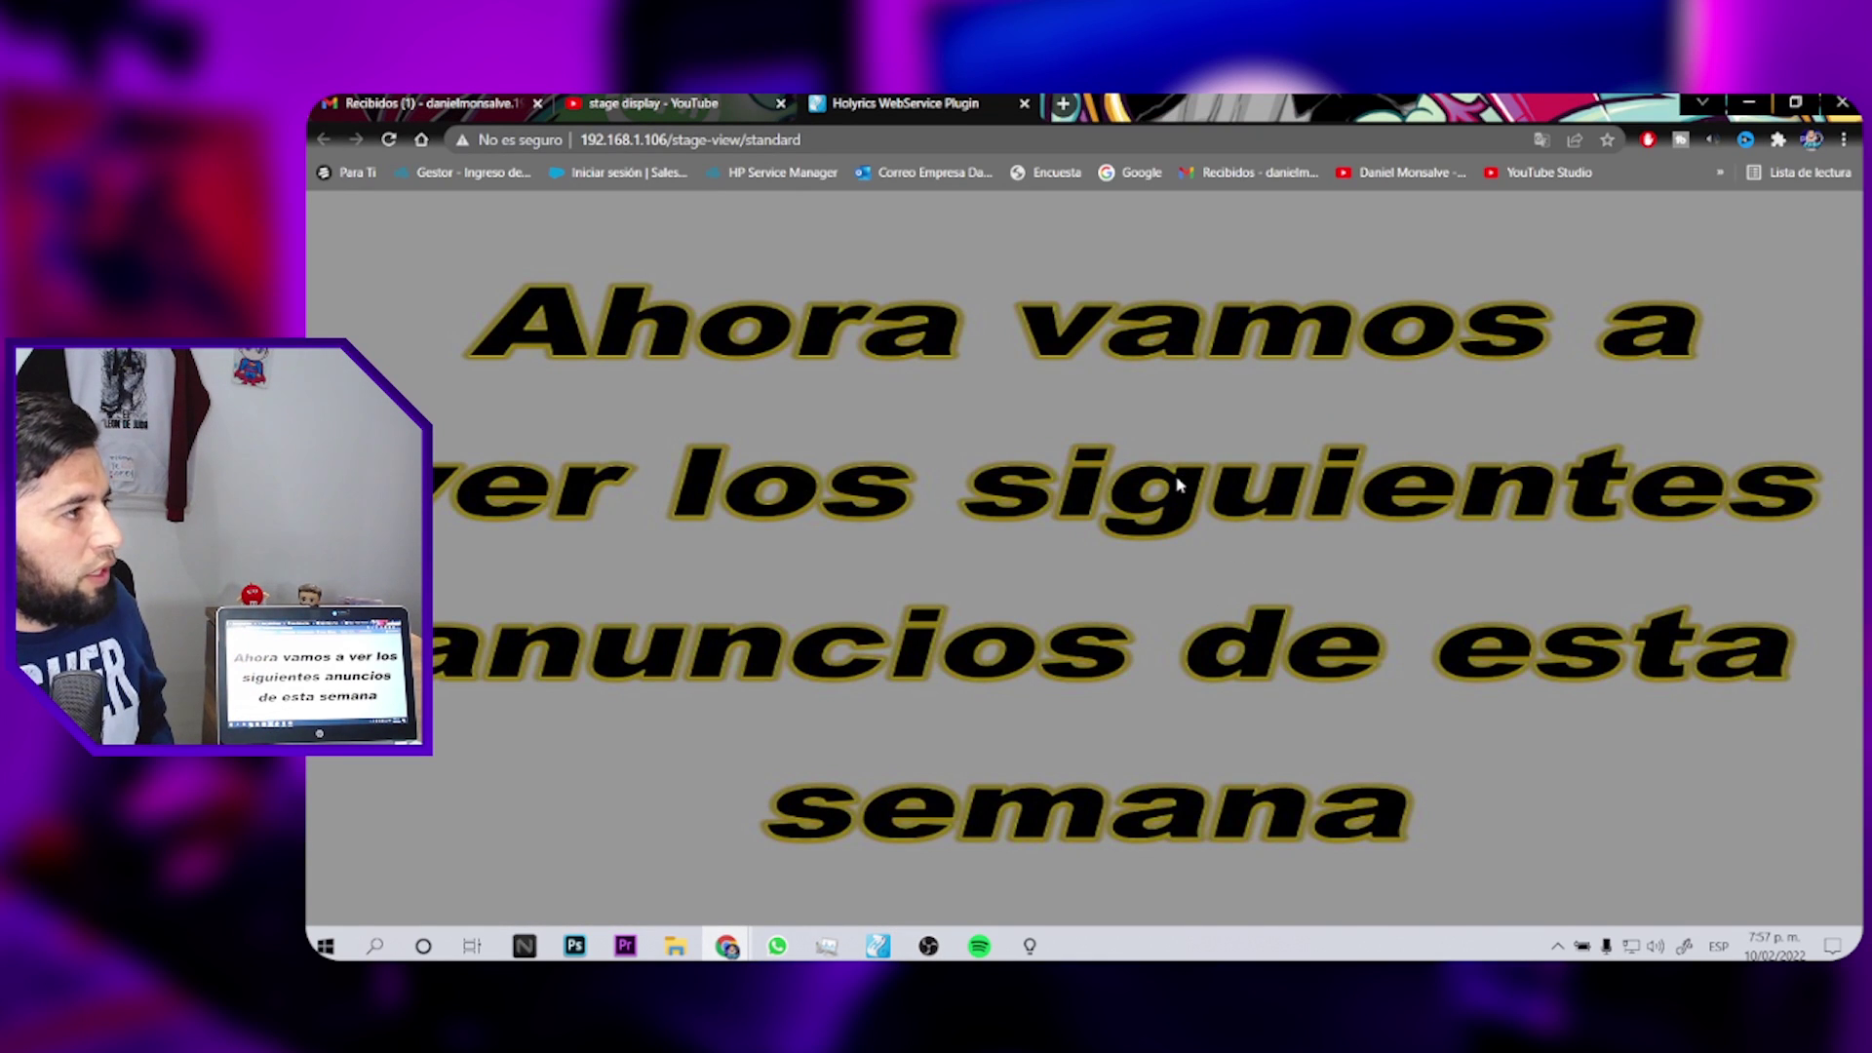
key("alt+Tab")
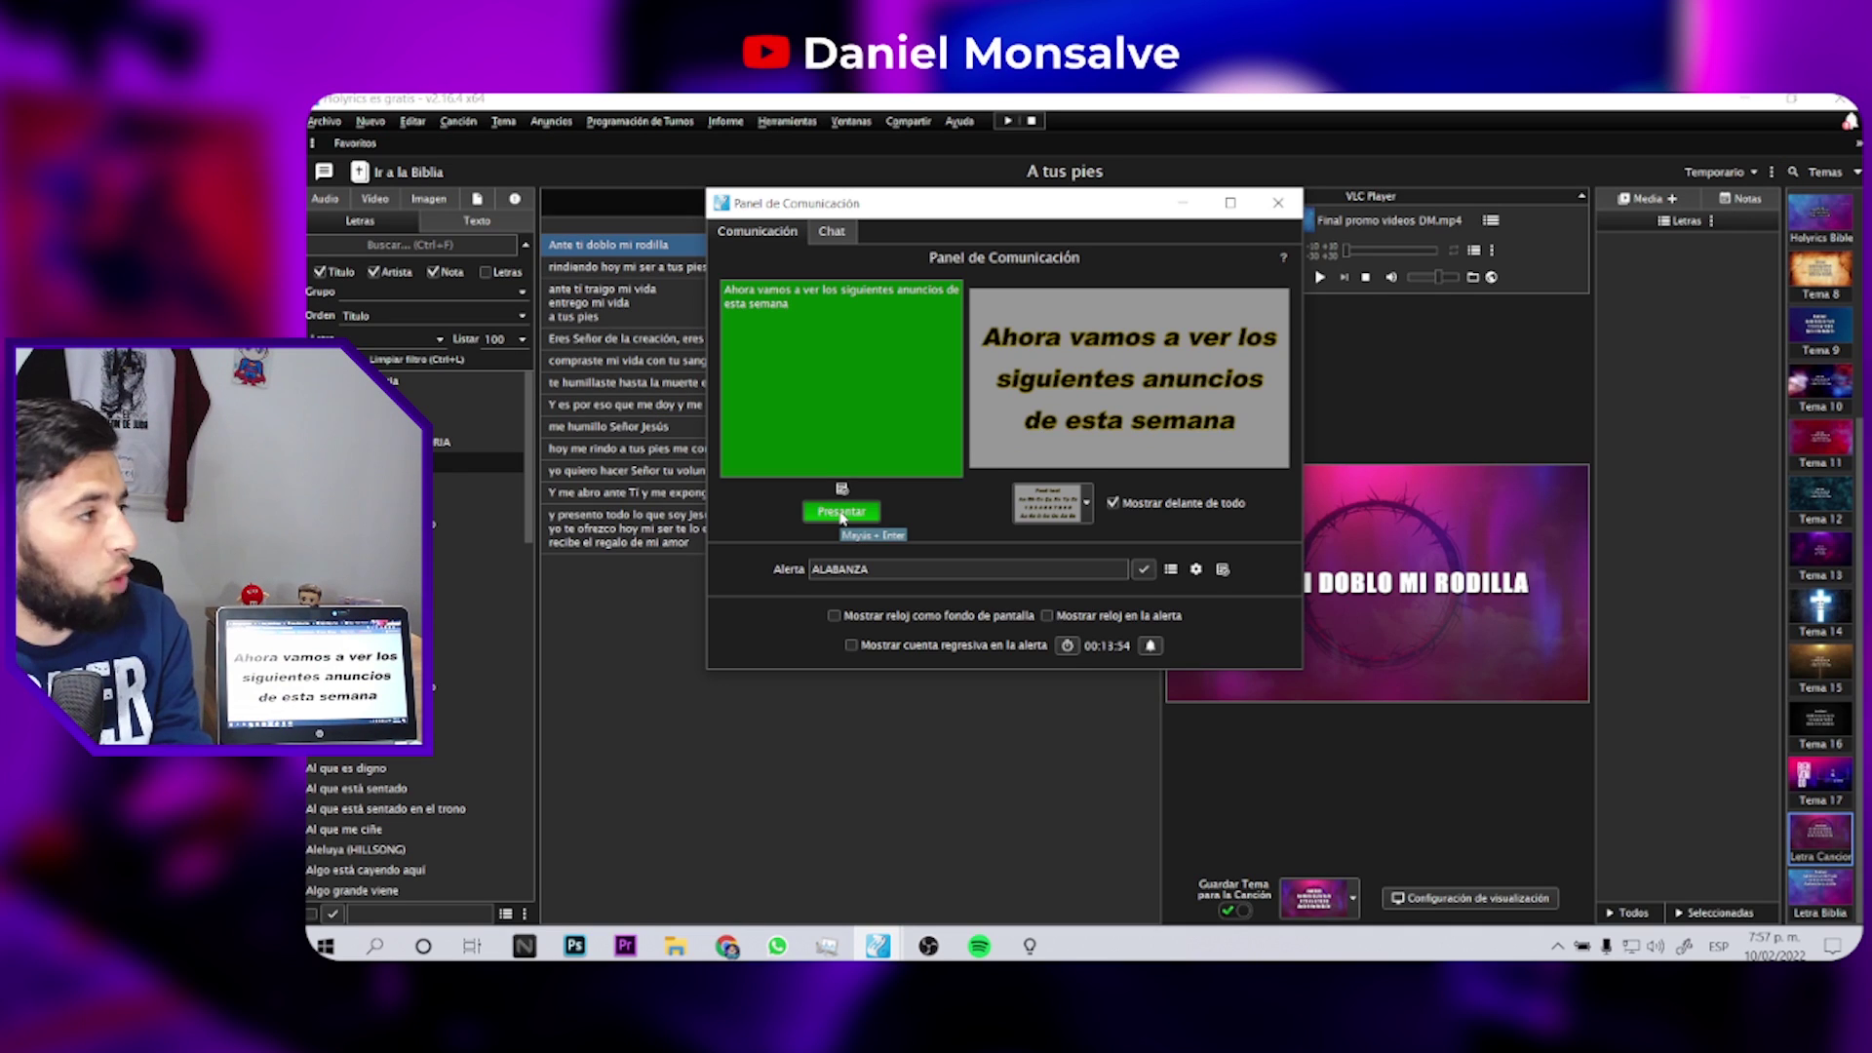
left_click(842, 514)
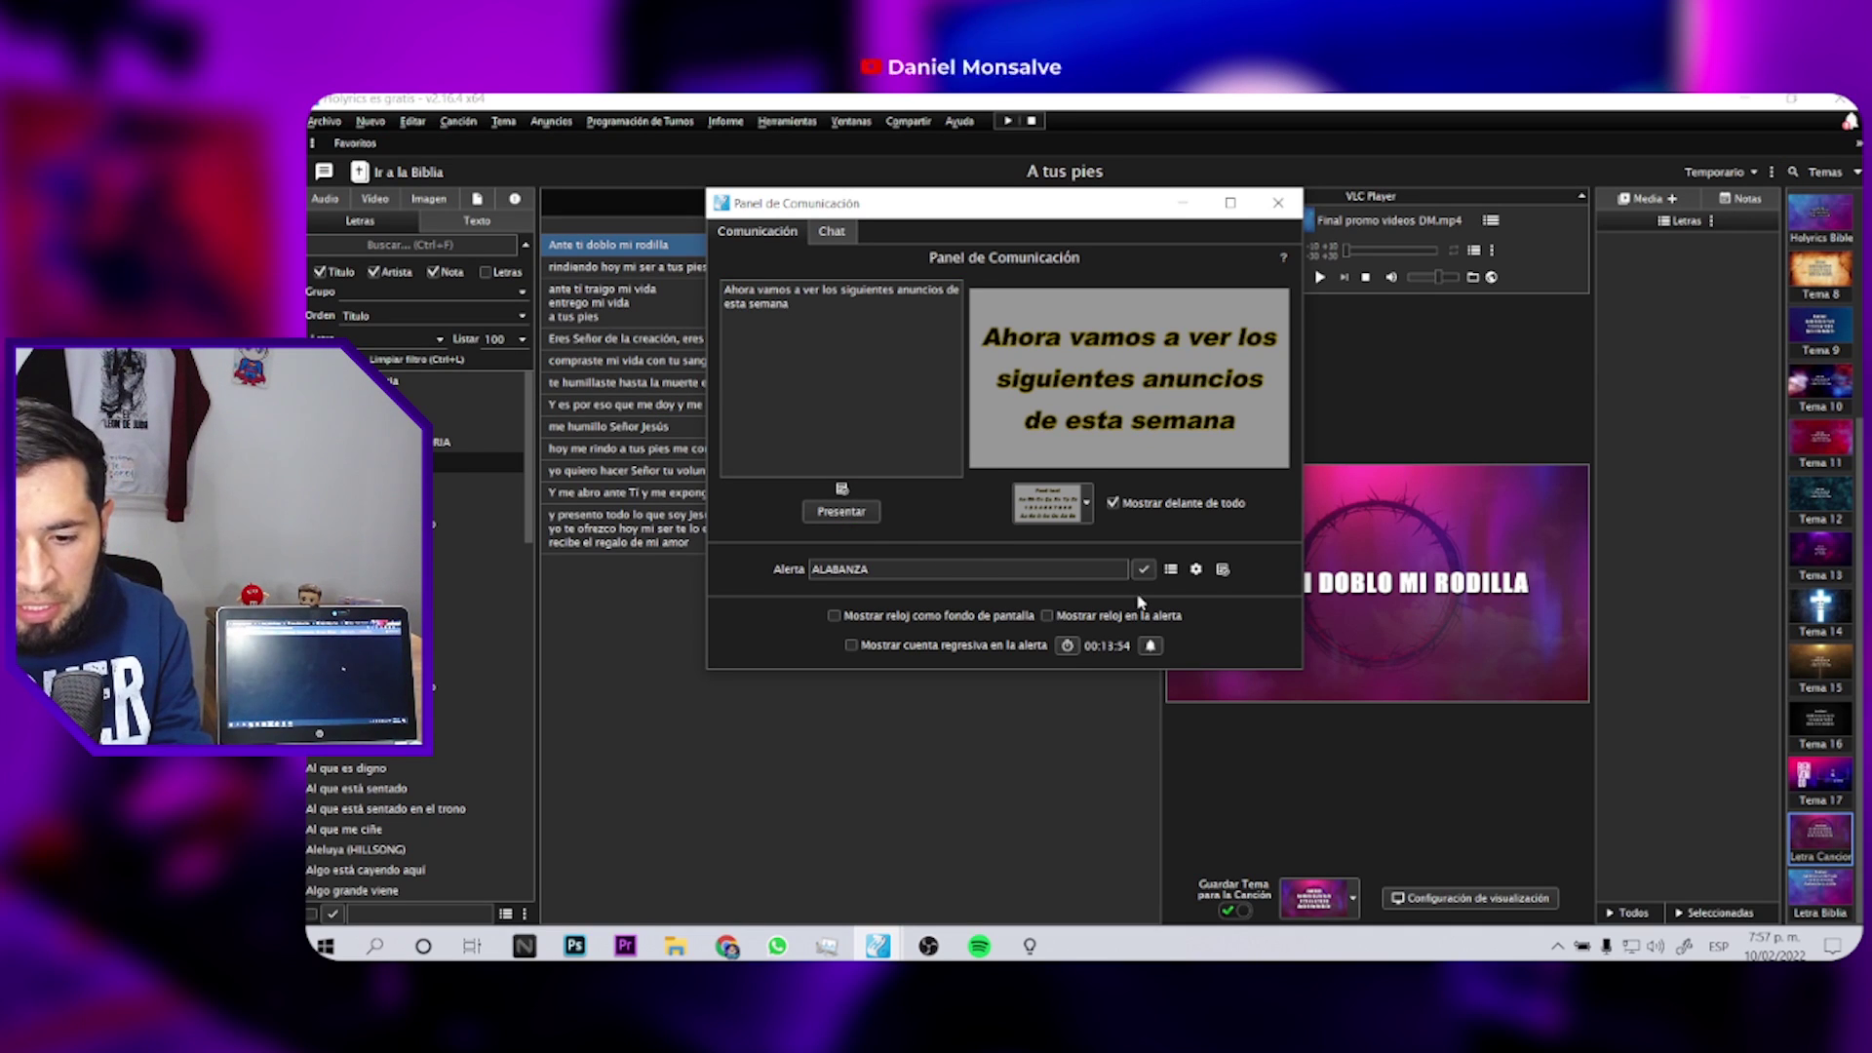
- Start a 30-minute countdown from the communication panel
left_click(1067, 646)
left_click(1082, 487)
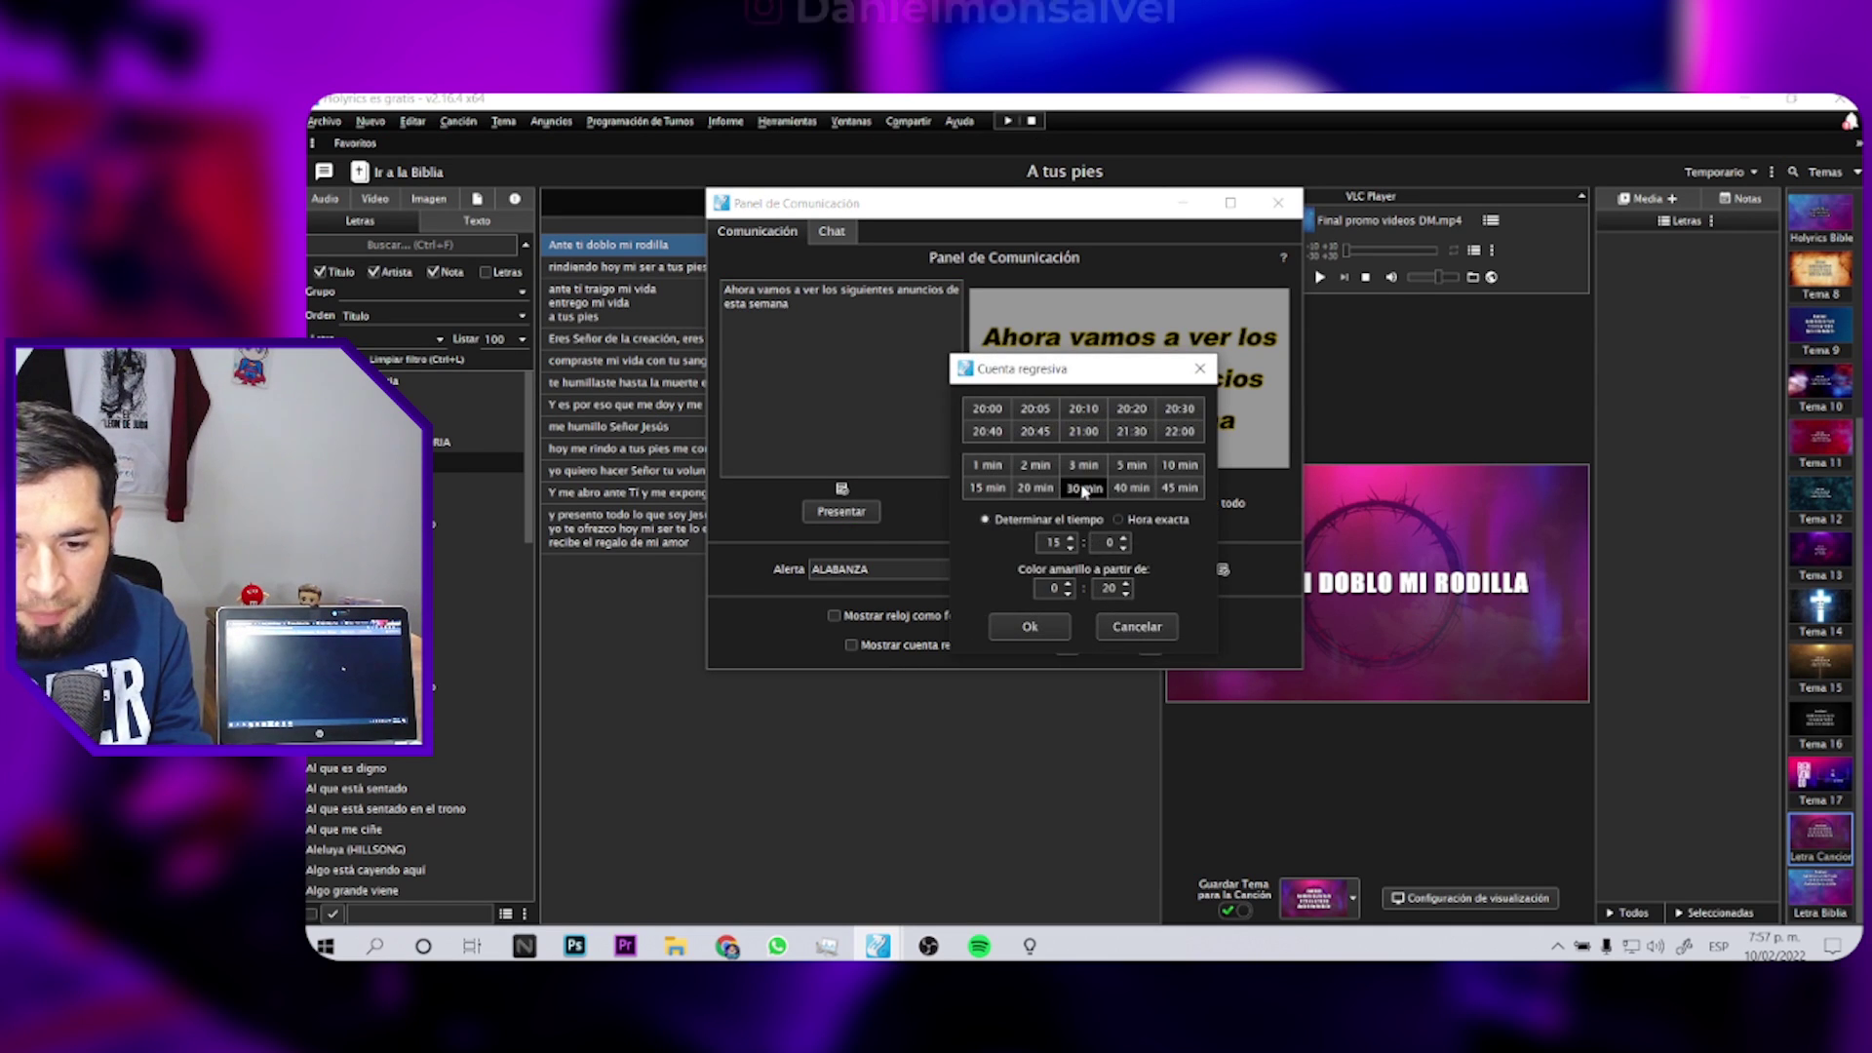
left_click(1029, 626)
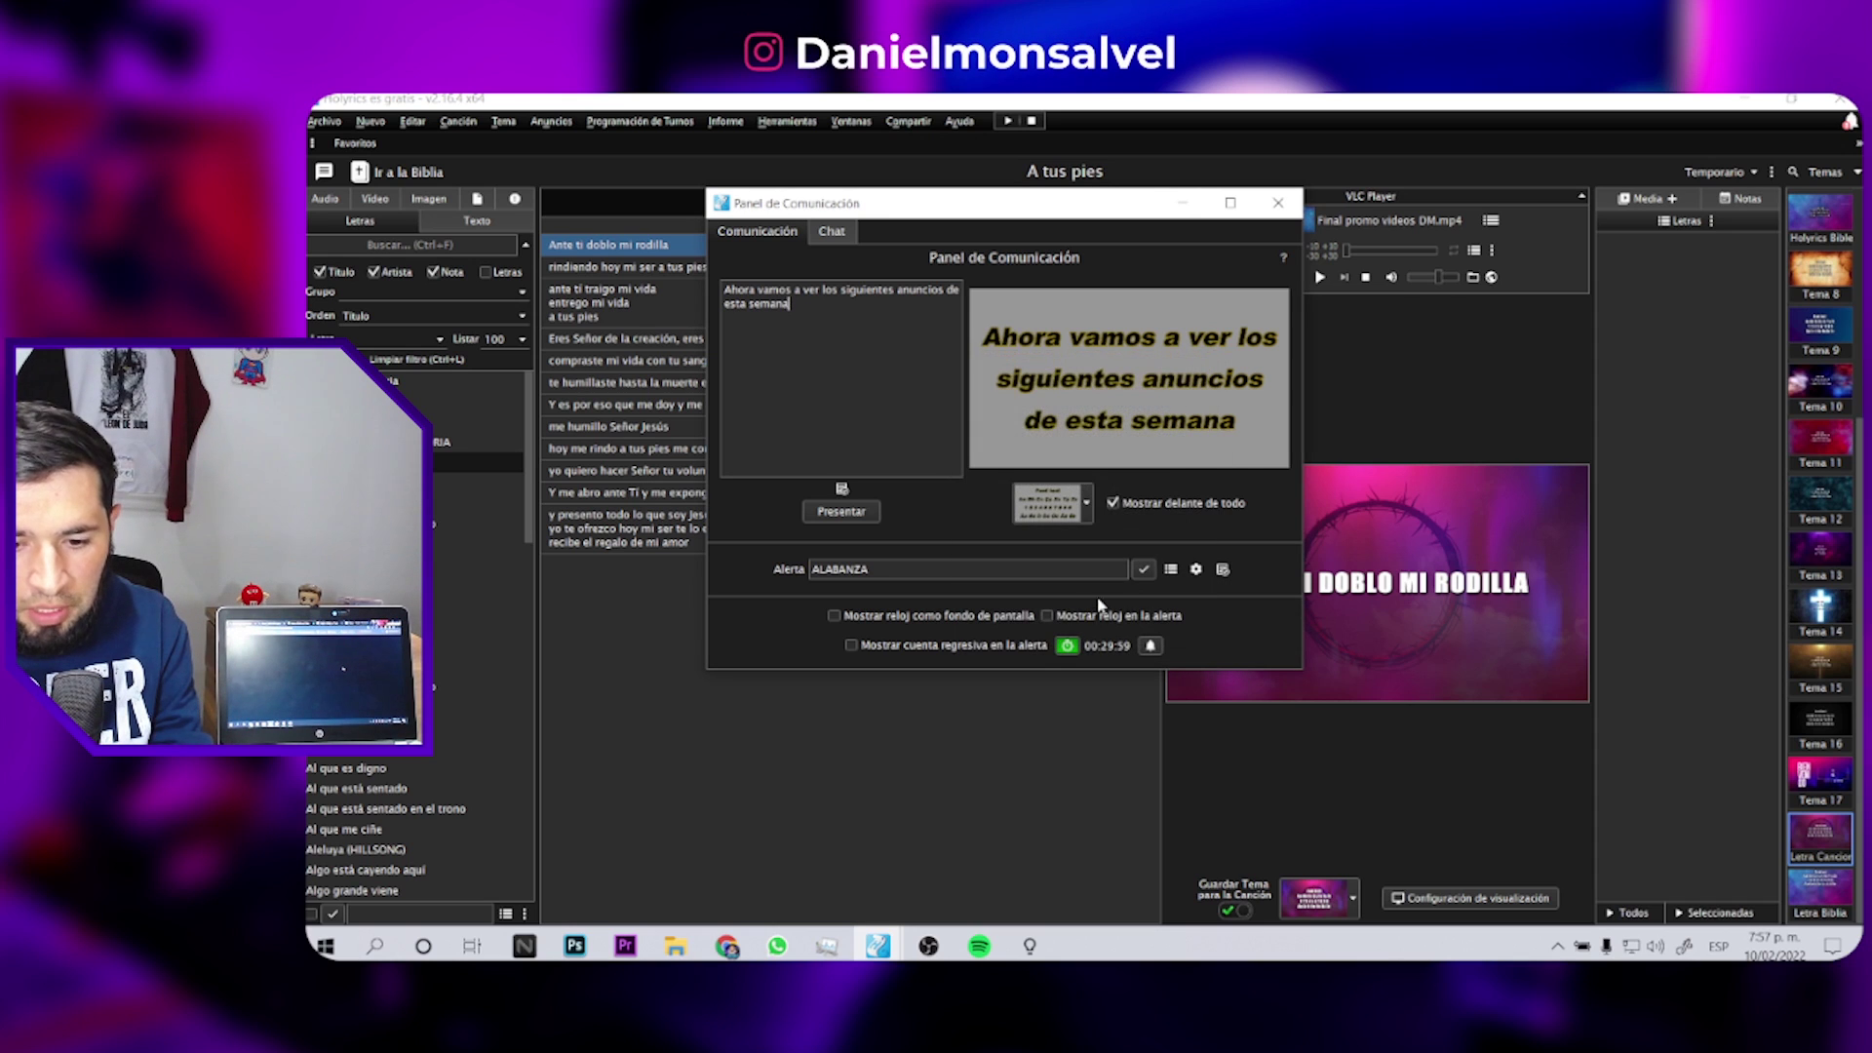
- Load the saved "PREDICA" alert, turn it on, and switch to the browser's stage view to check it
left_click(1169, 567)
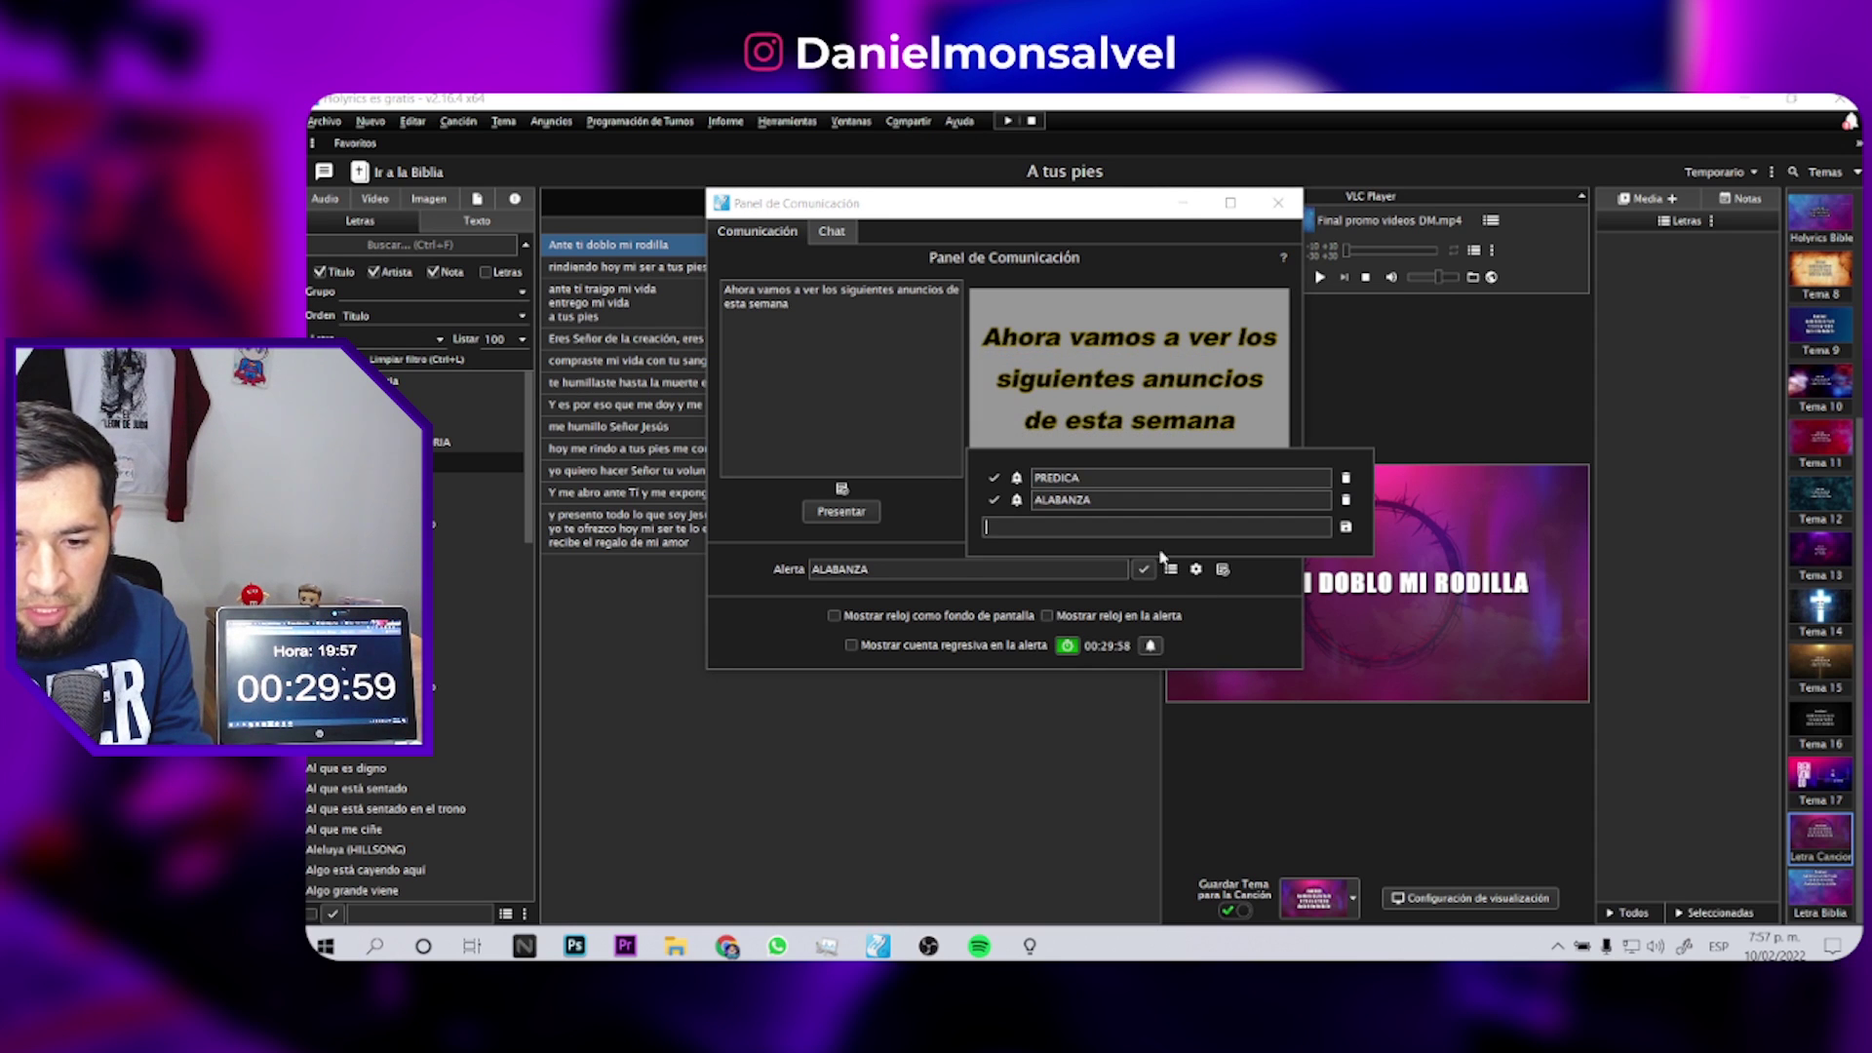
left_click(992, 478)
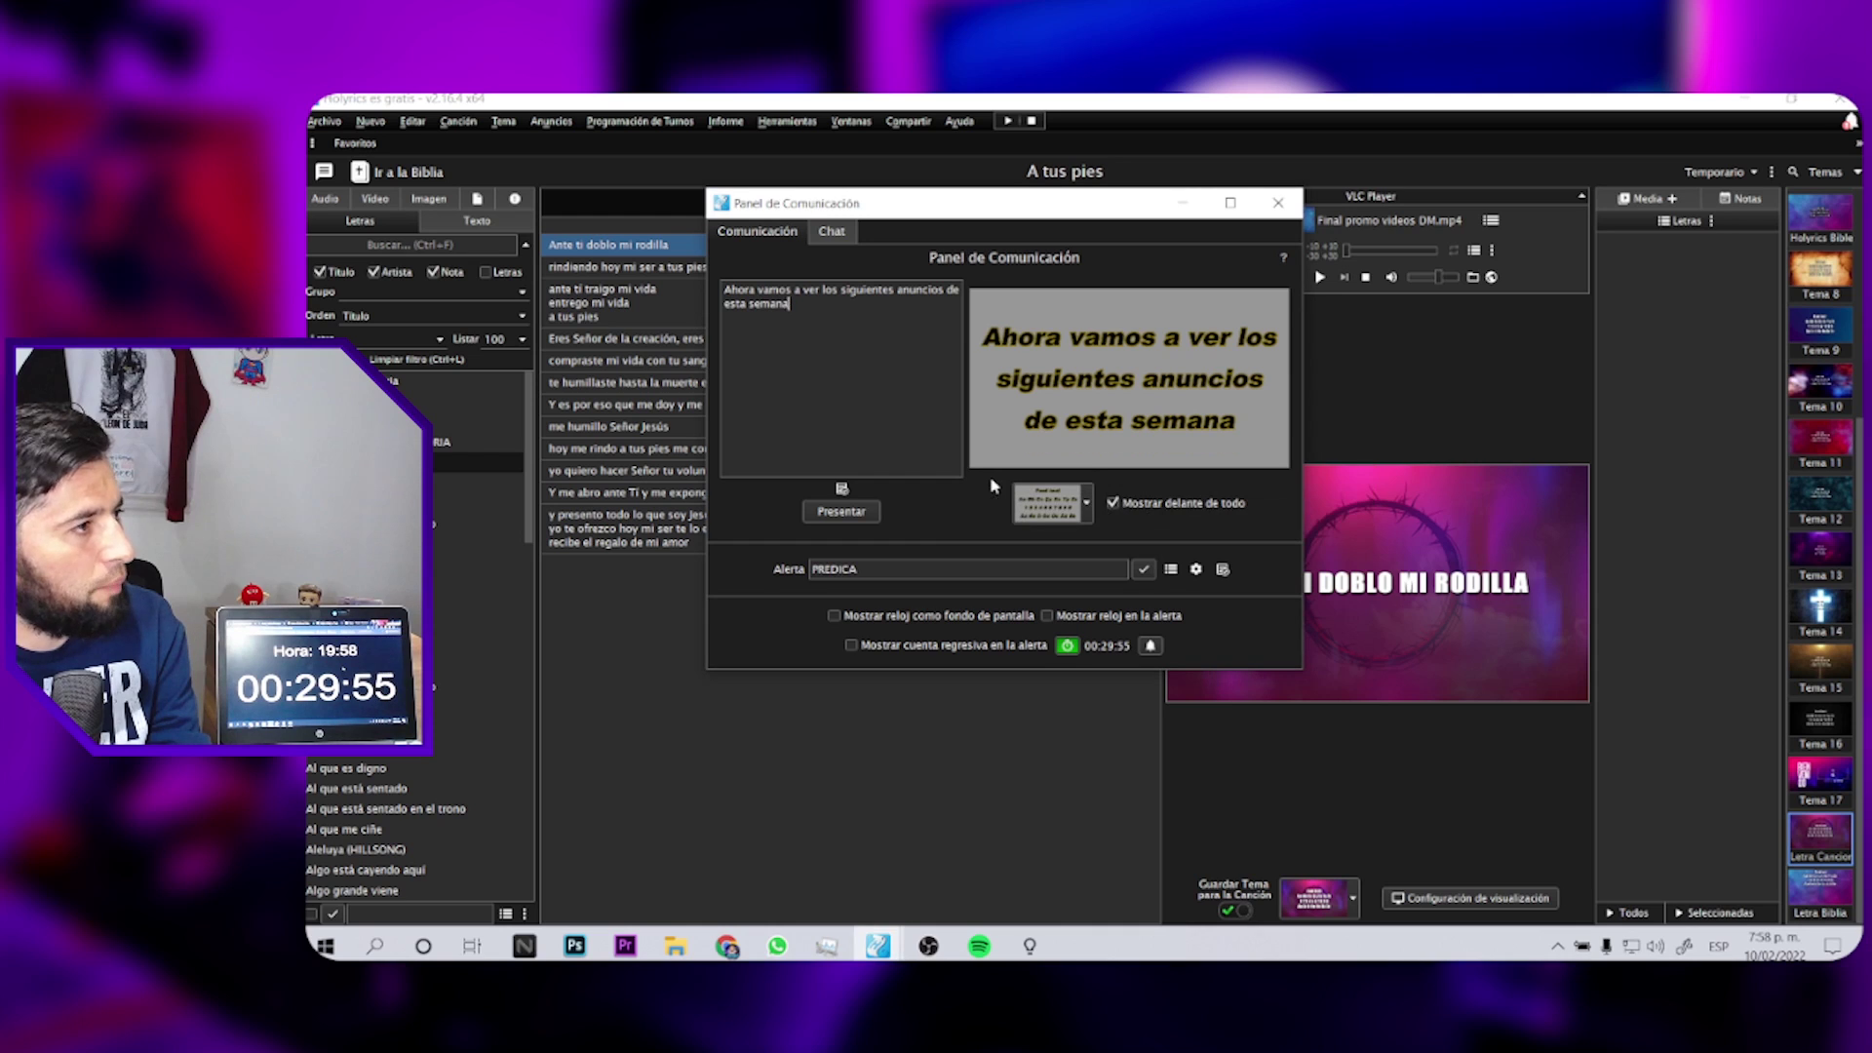
left_click(1142, 570)
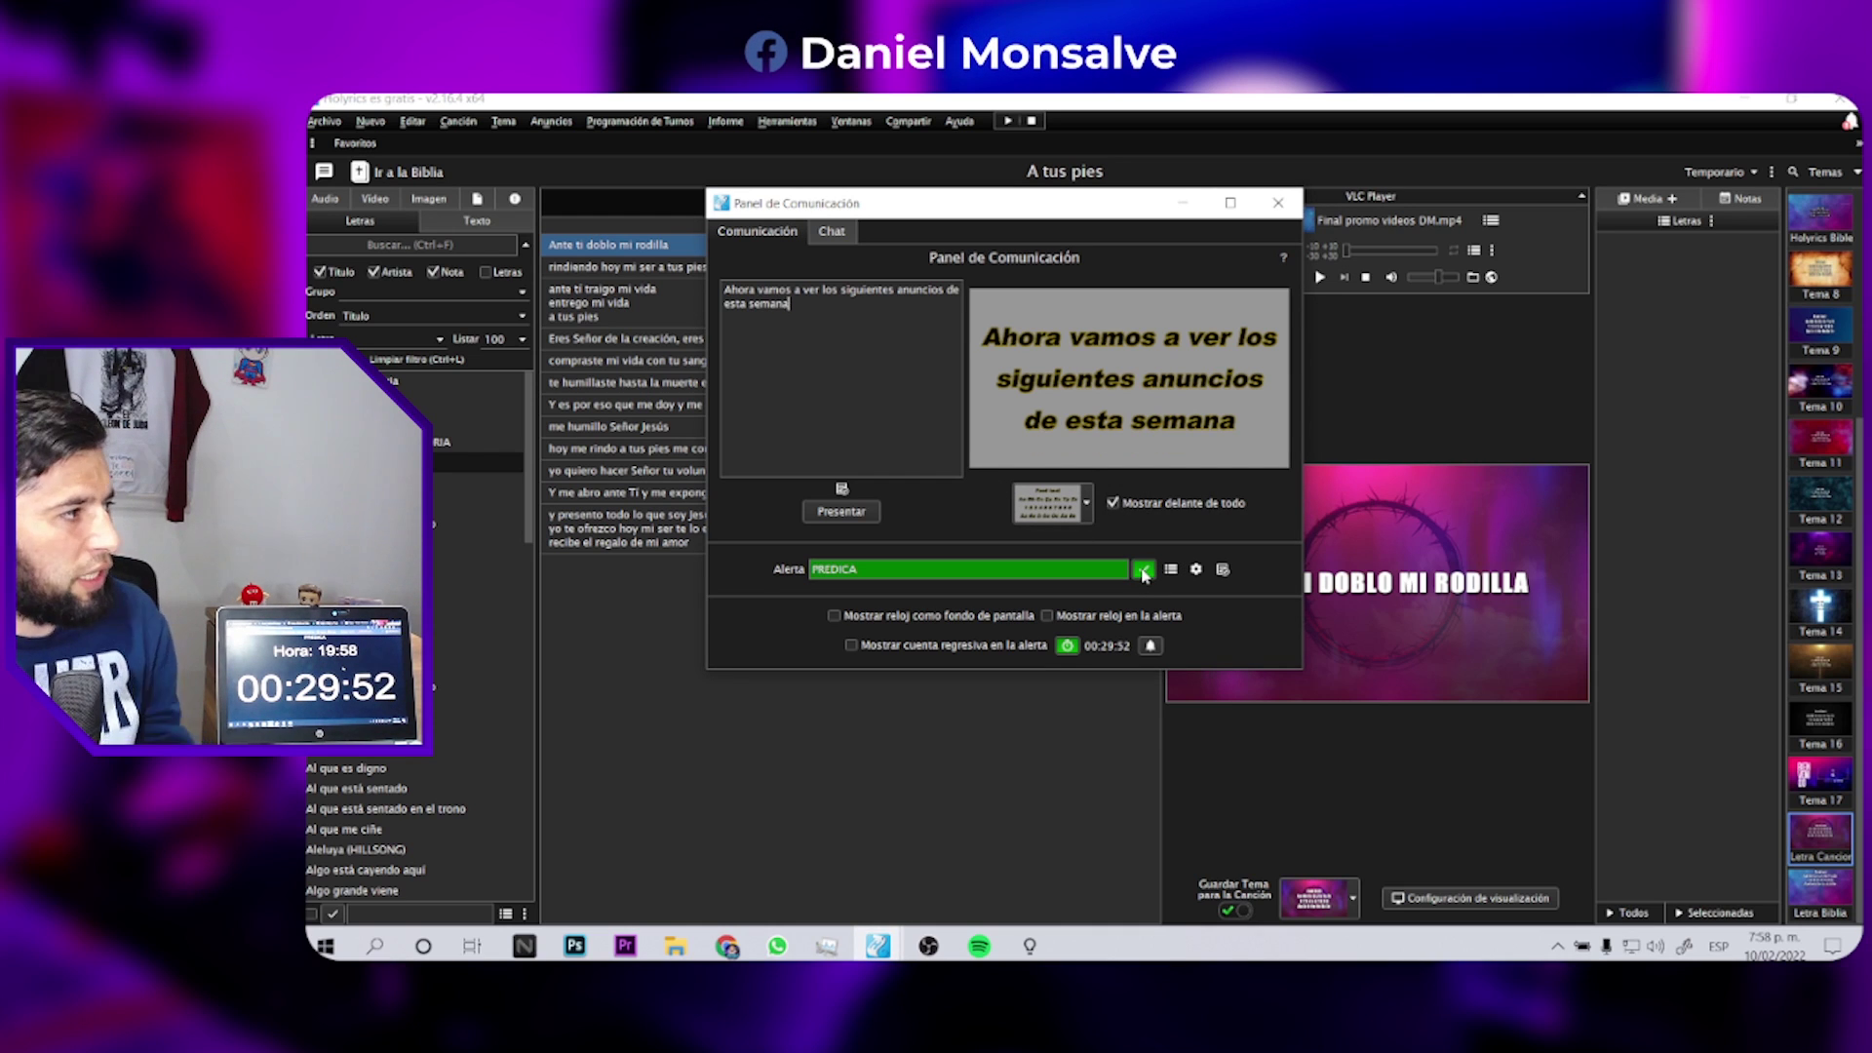
left_click(726, 946)
left_click(689, 849)
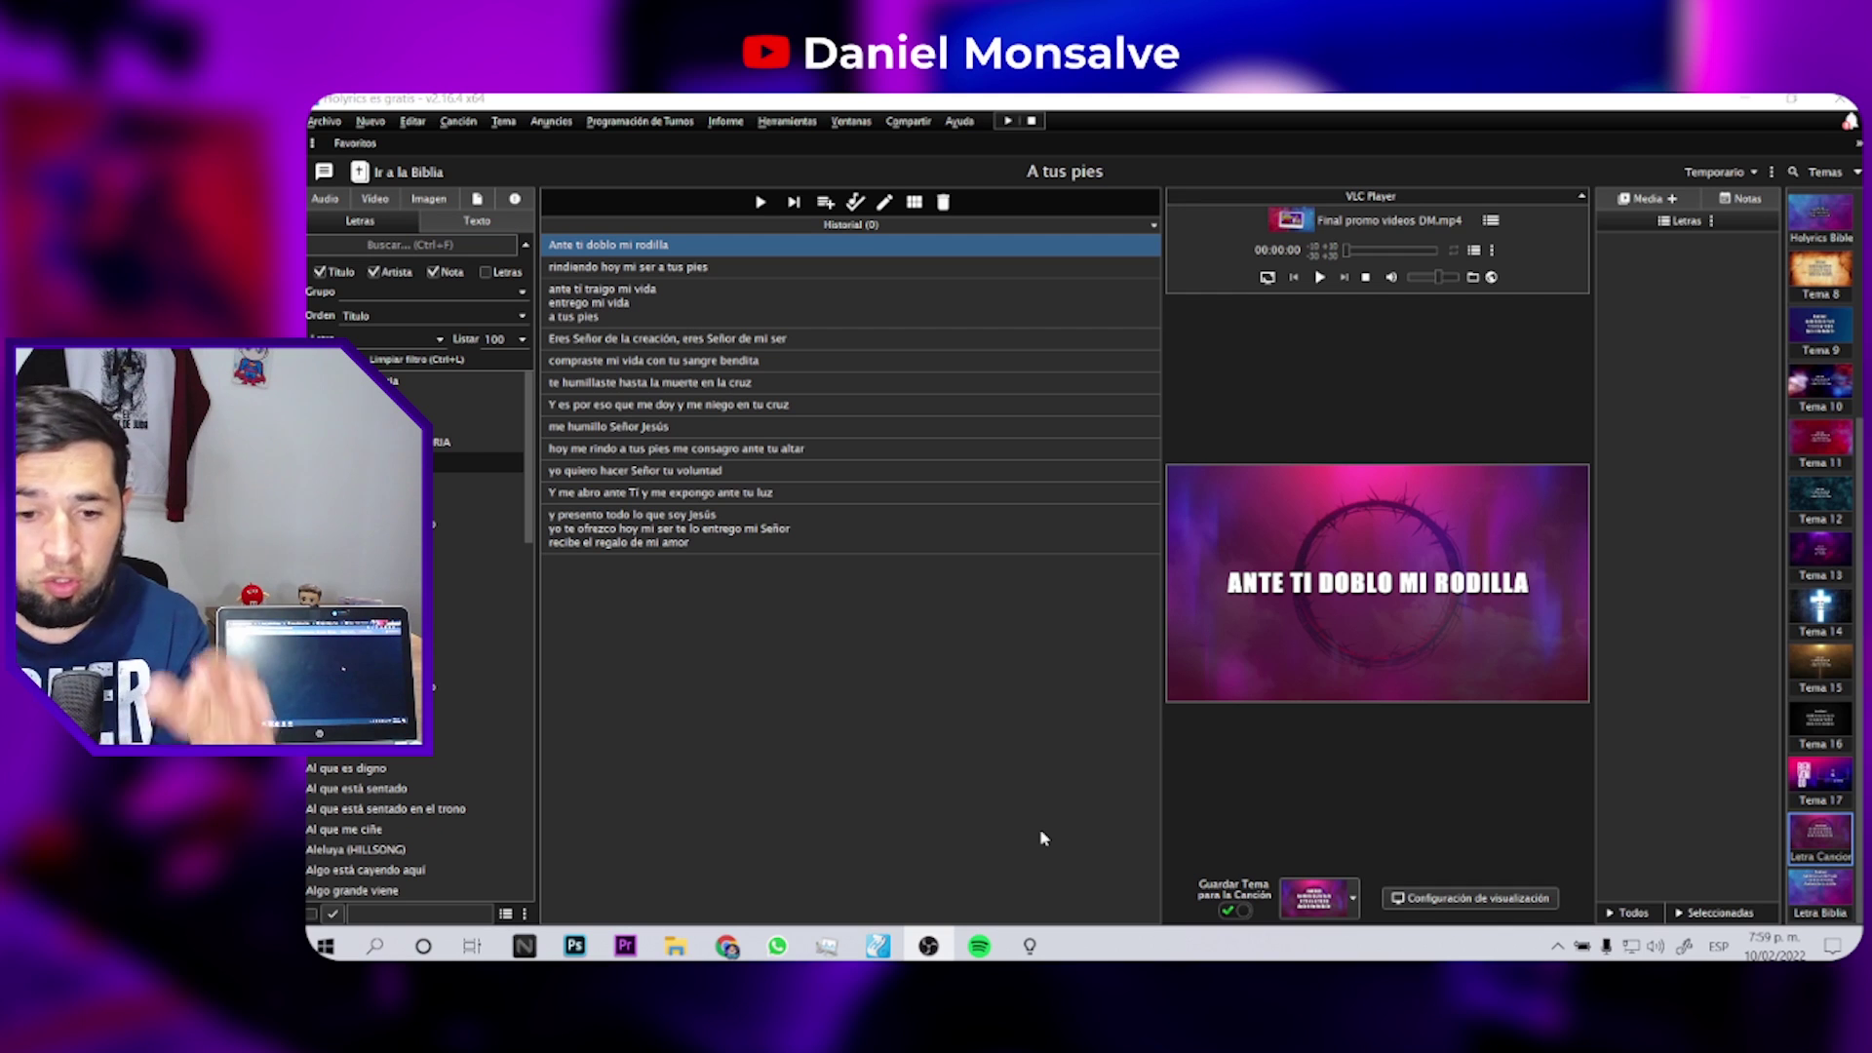
- Open the Holyrics plugin to review the stage view addresses, and minimize its window
left_click(787, 121)
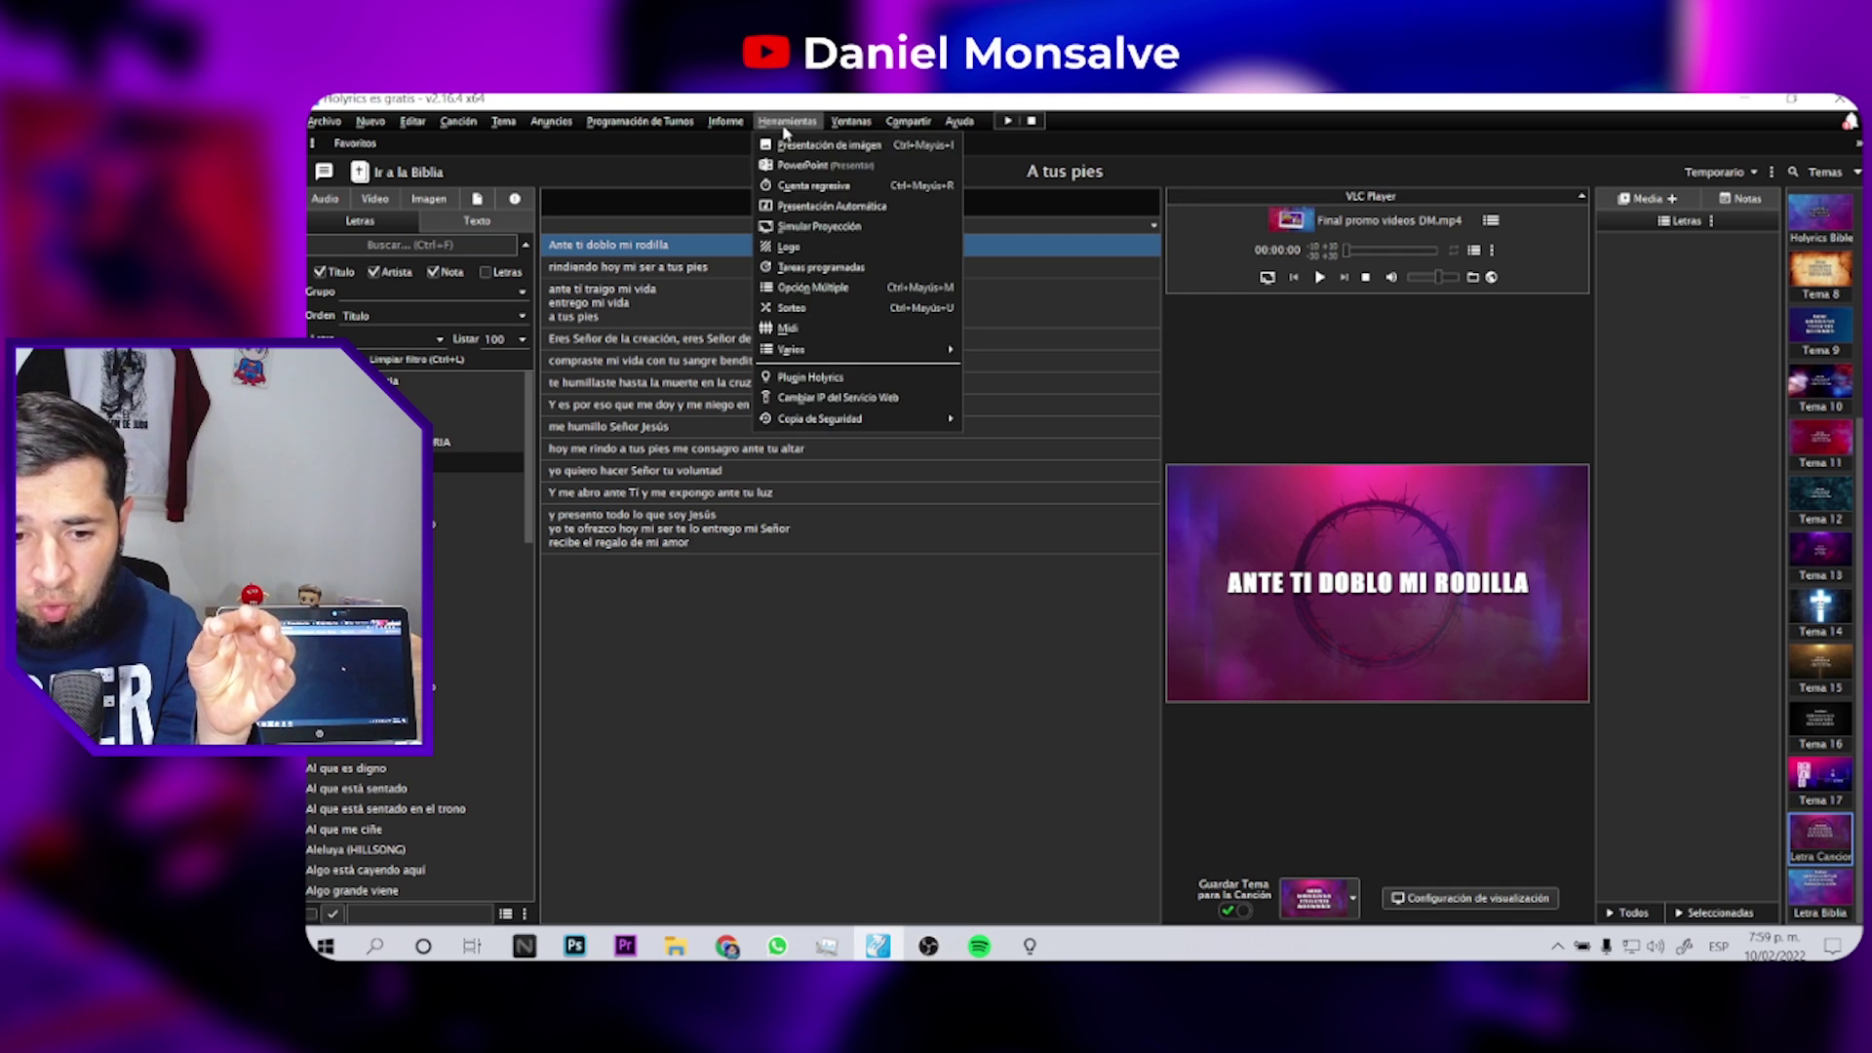
left_click(844, 382)
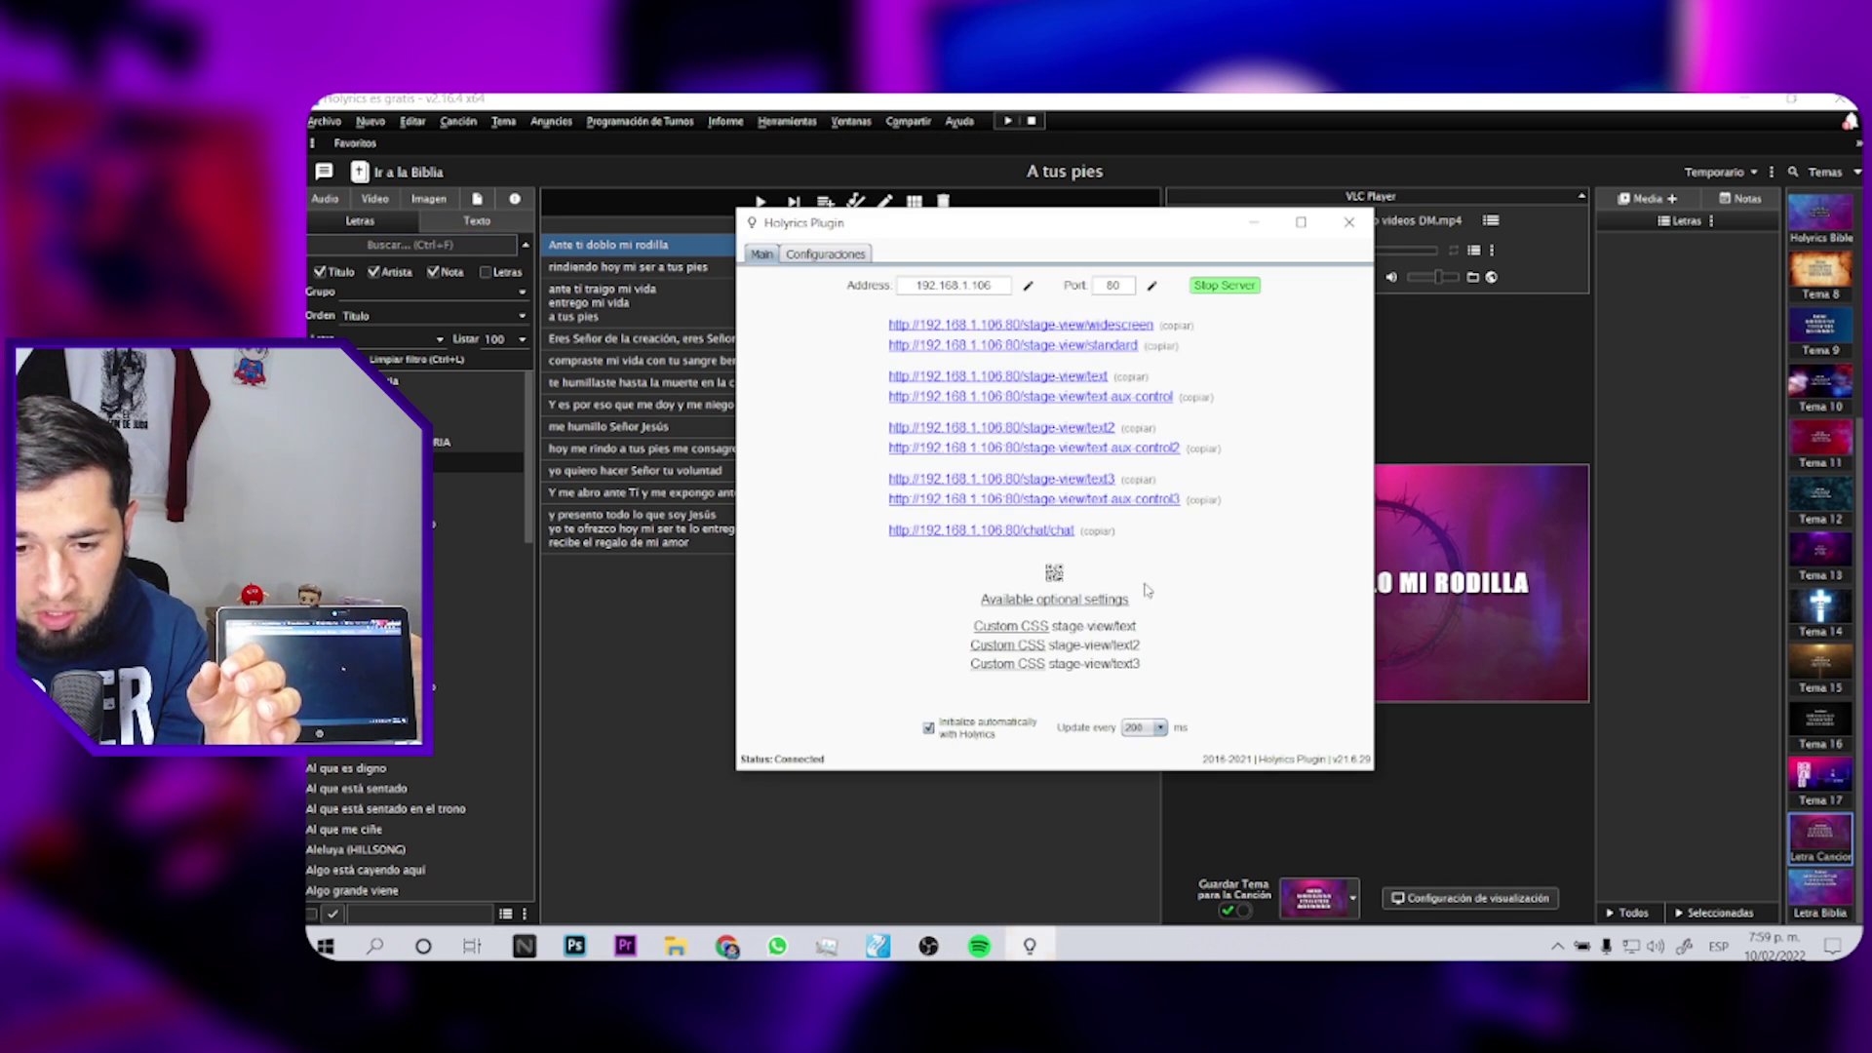
left_click_drag(1043, 230, 1005, 223)
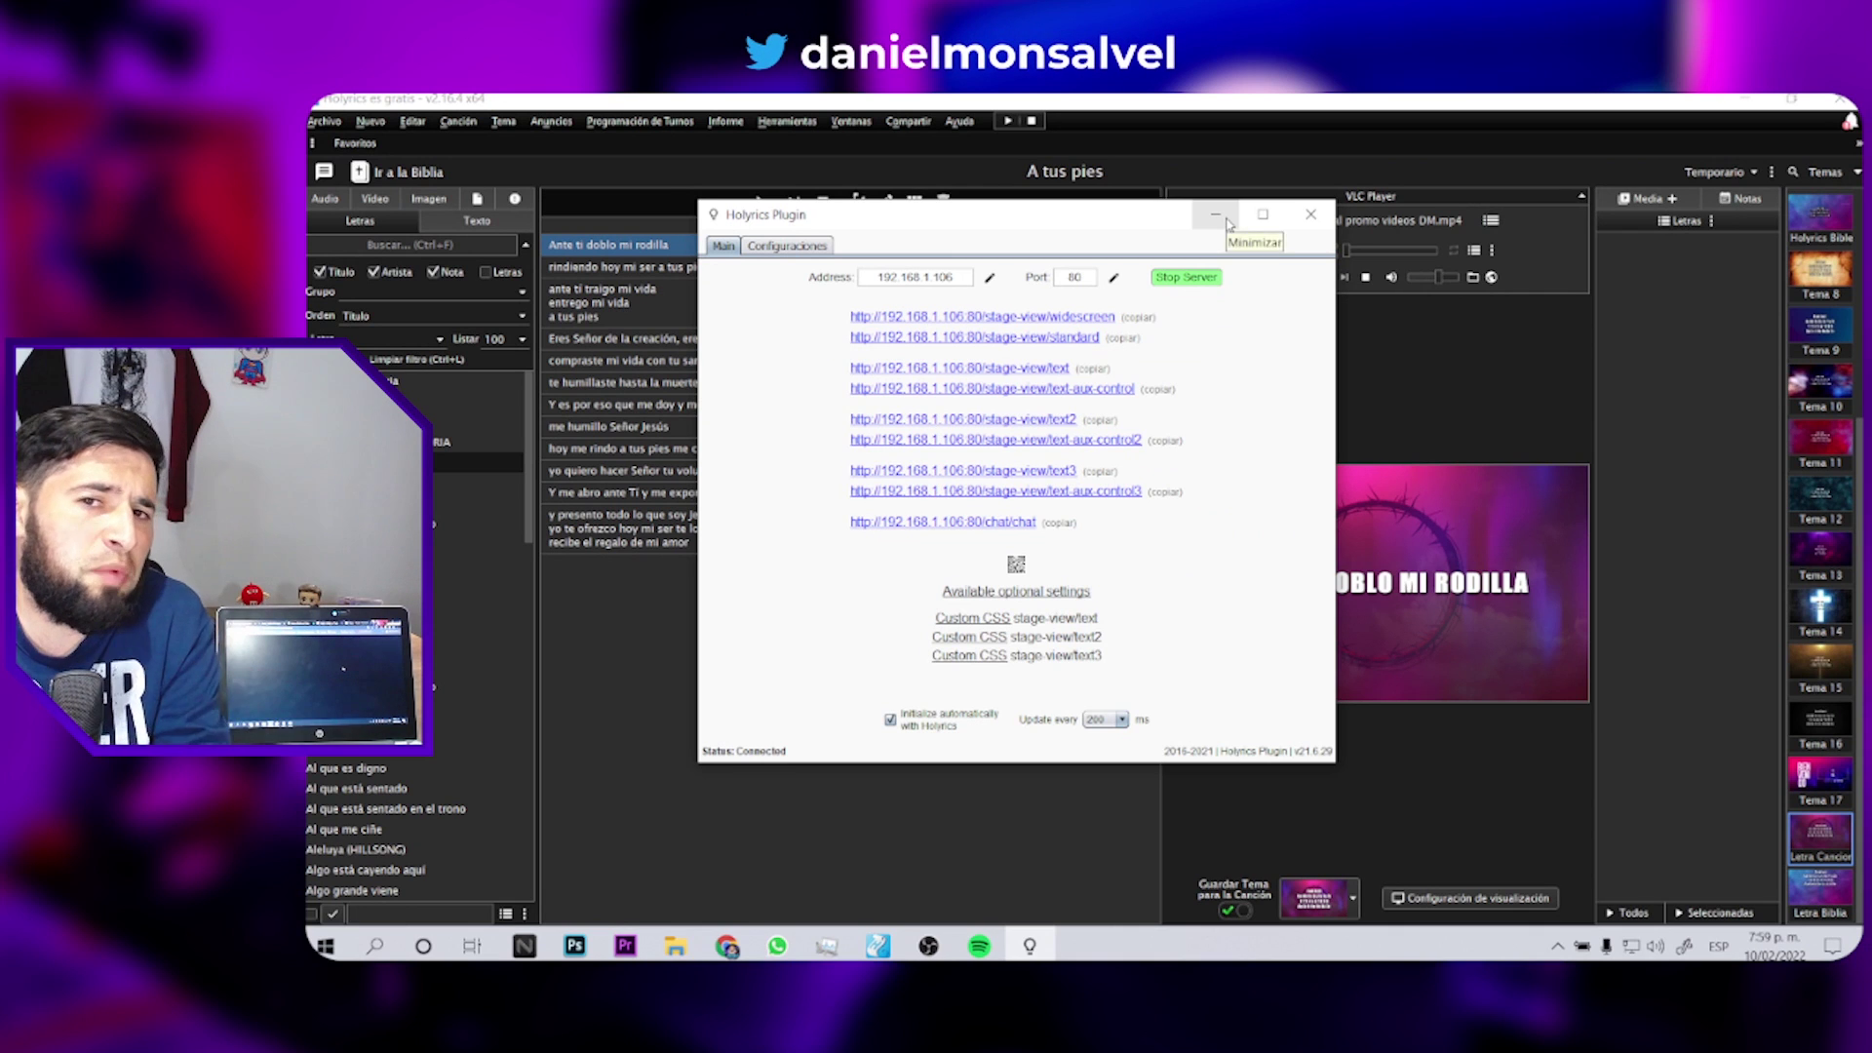
left_click(1215, 215)
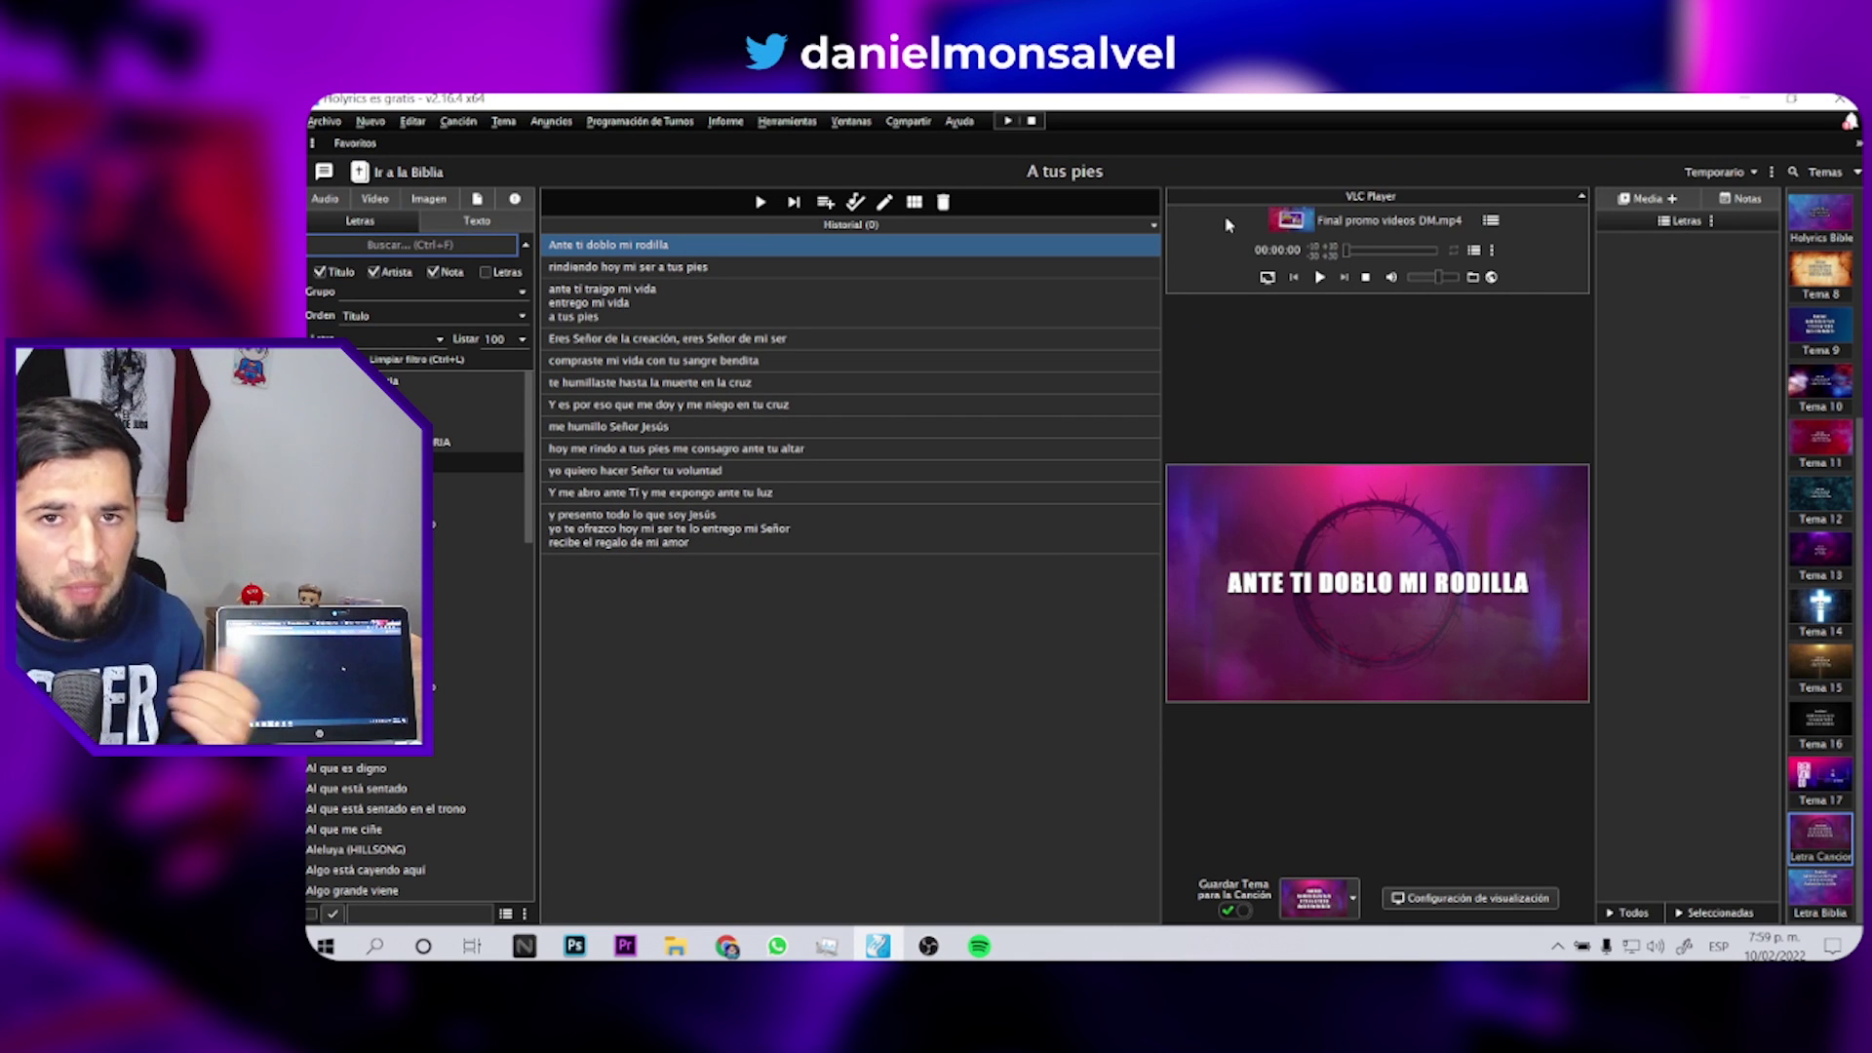